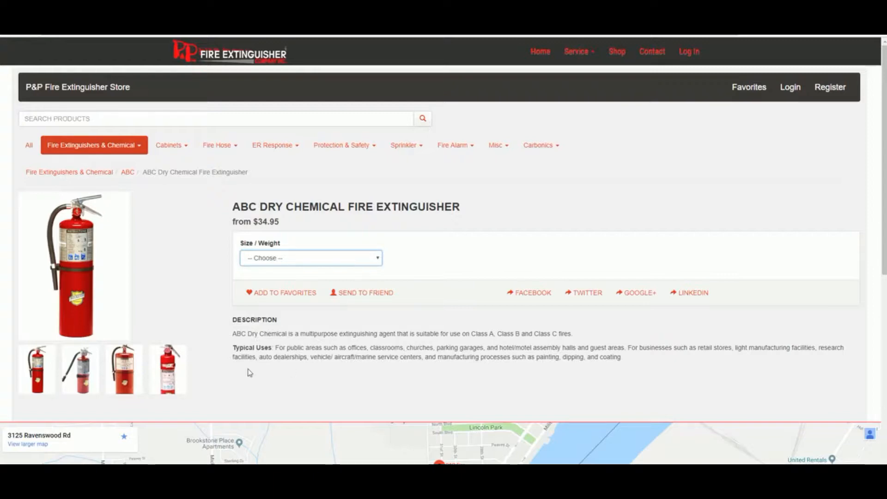
View the alternate photos of the ABC Dry Chemical Fire Extinguisher and return to its first photo.
left_click(84, 378)
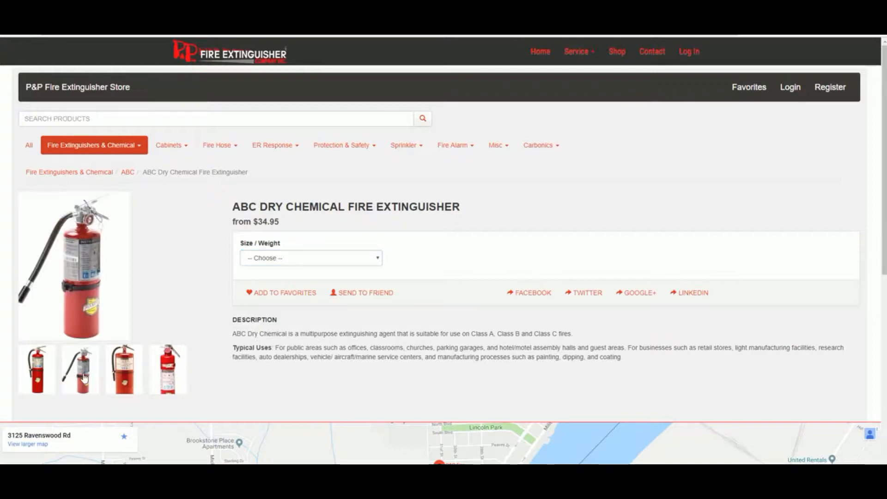
left_click(120, 381)
left_click(167, 382)
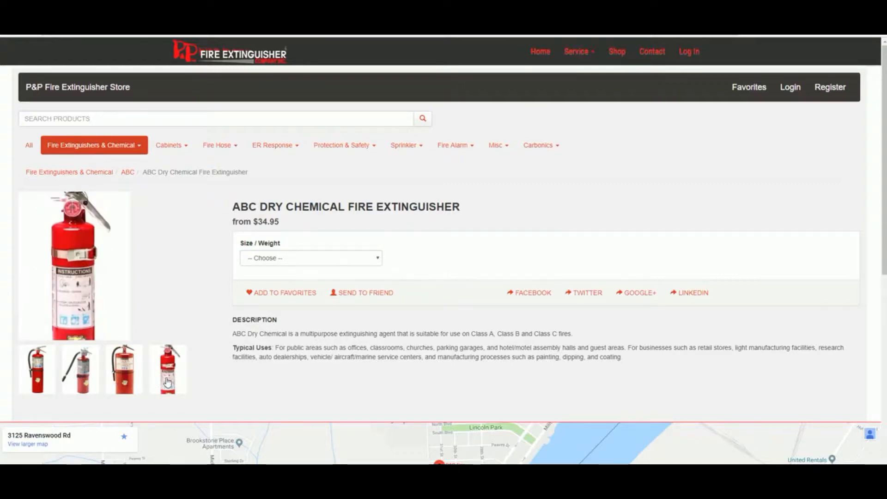
left_click(43, 383)
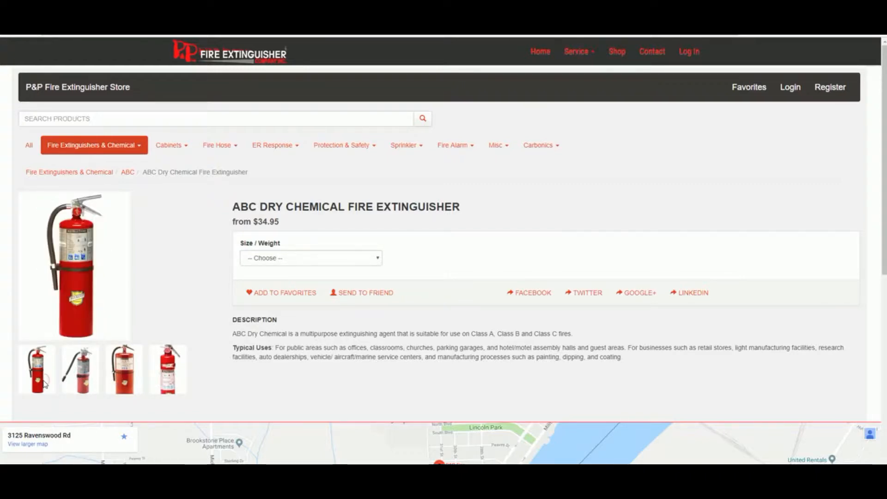
Look through the store's category lists, including Fire Extinguishers & Chemical, Misc and Cabinets, and show all products.
left_click(145, 146)
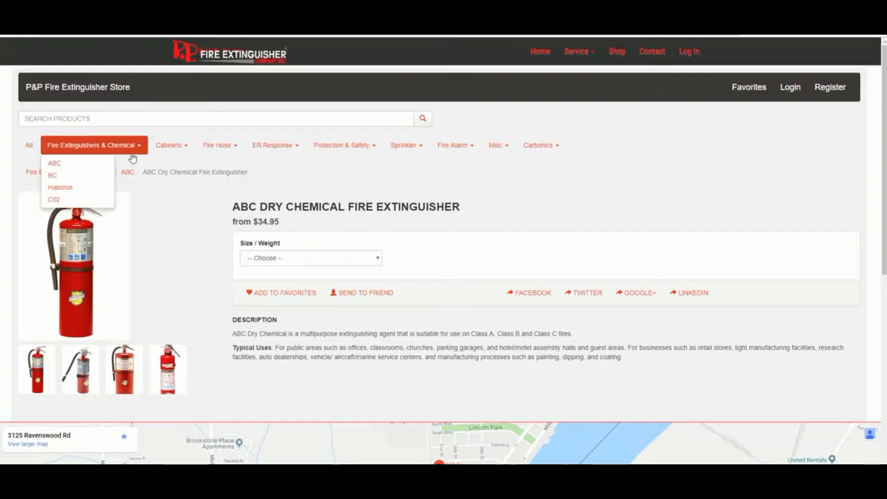
left_click(160, 148)
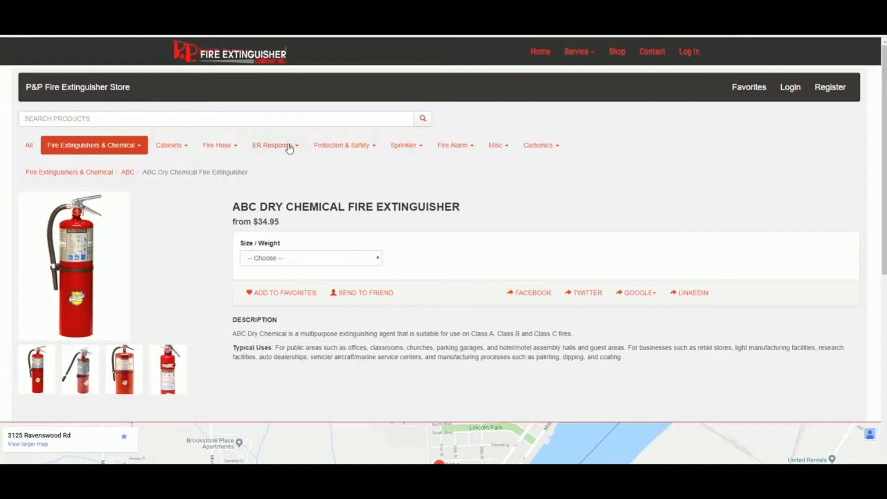
left_click(495, 149)
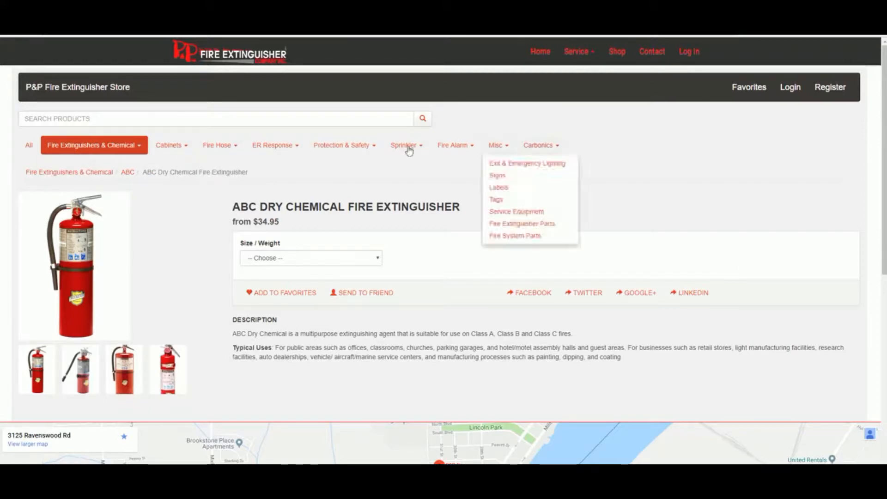
mouse_move(74, 147)
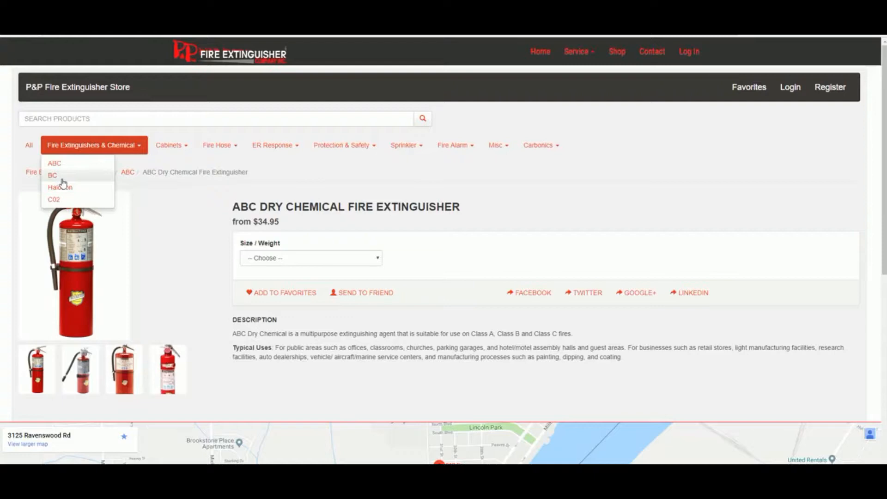
left_click(170, 145)
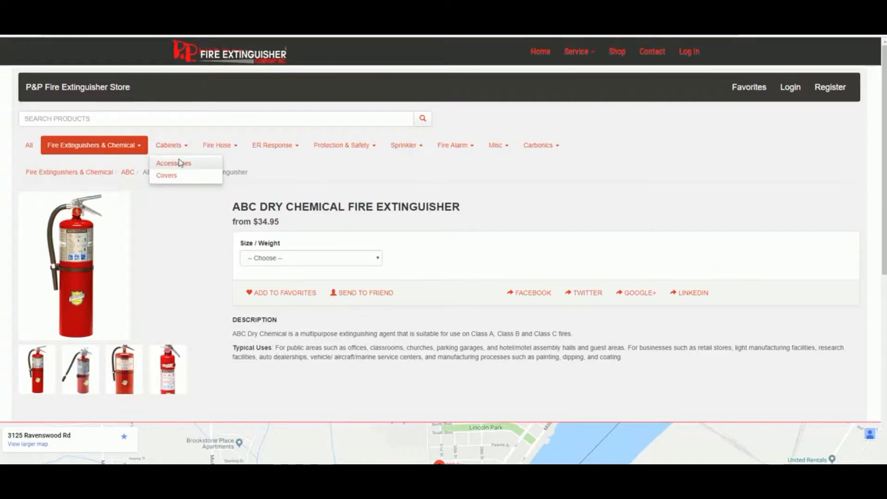
left_click(29, 146)
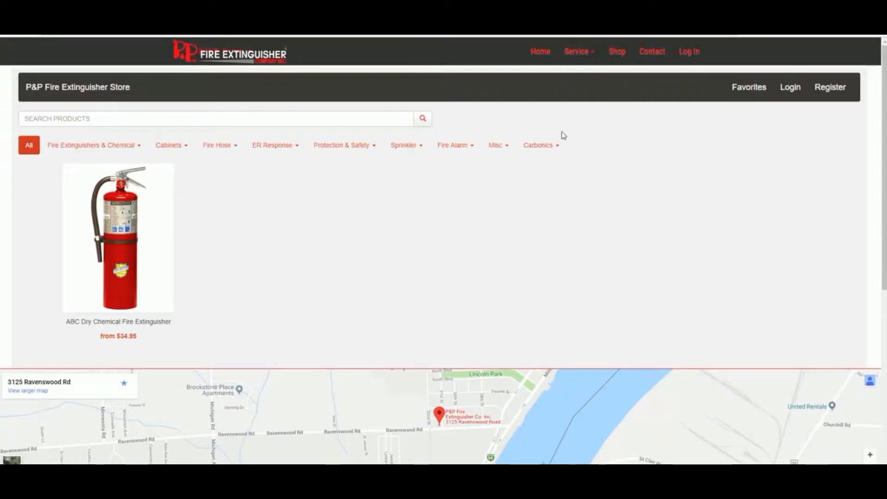
Log in to the site with the saved employee email and enter the account password.
left_click(689, 54)
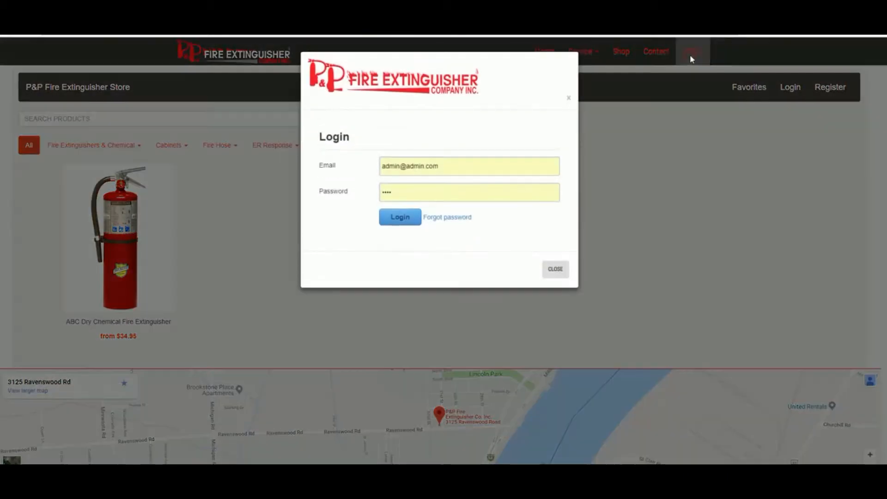
left_click(423, 167)
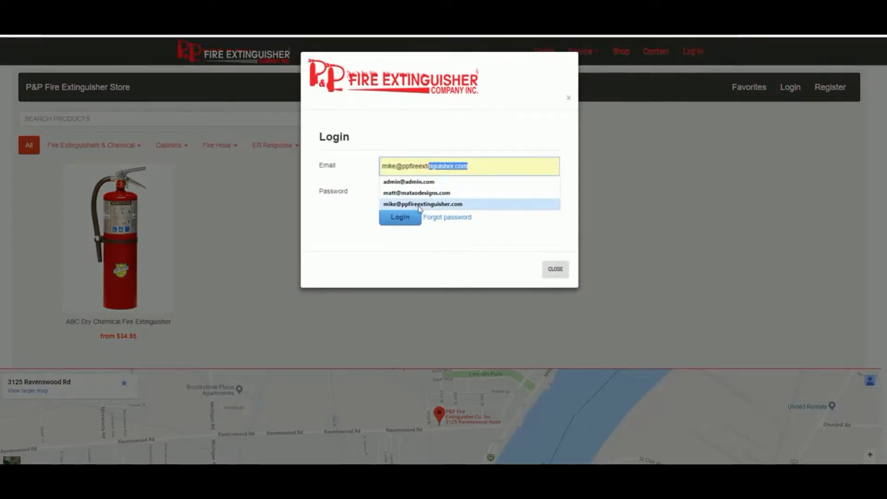
left_click(416, 203)
left_click(410, 196)
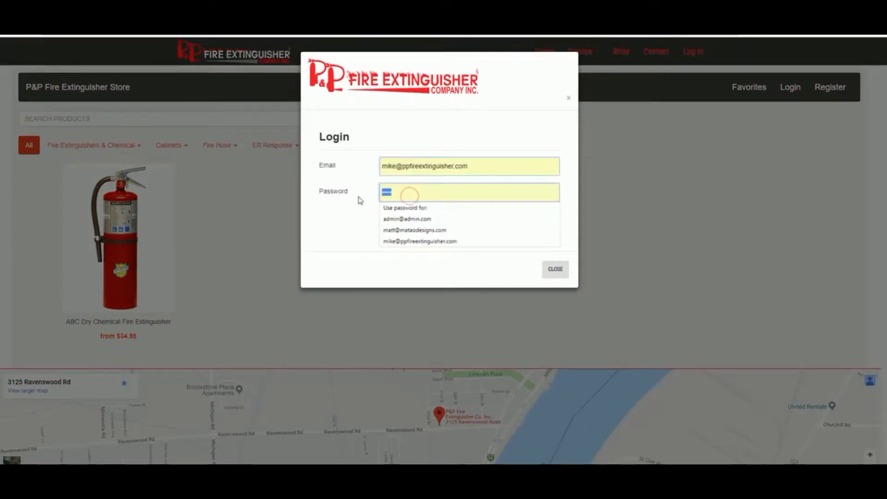
key("BackSpace")
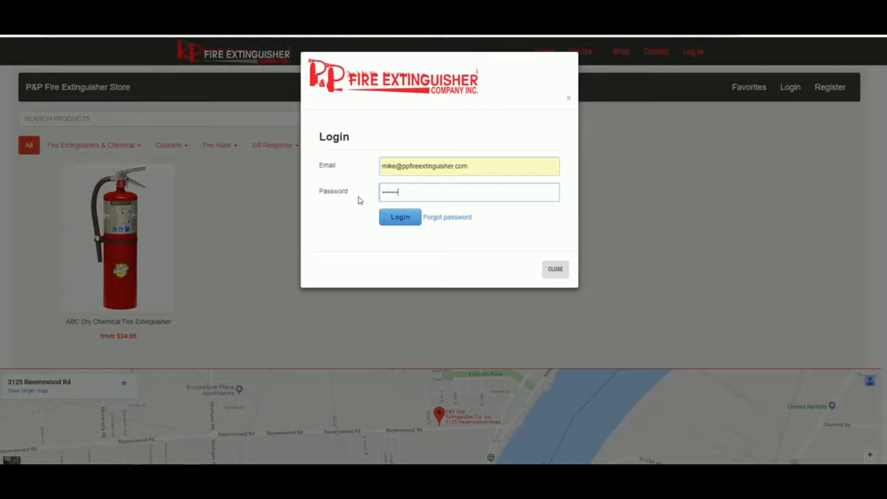
type("••")
left_click(396, 219)
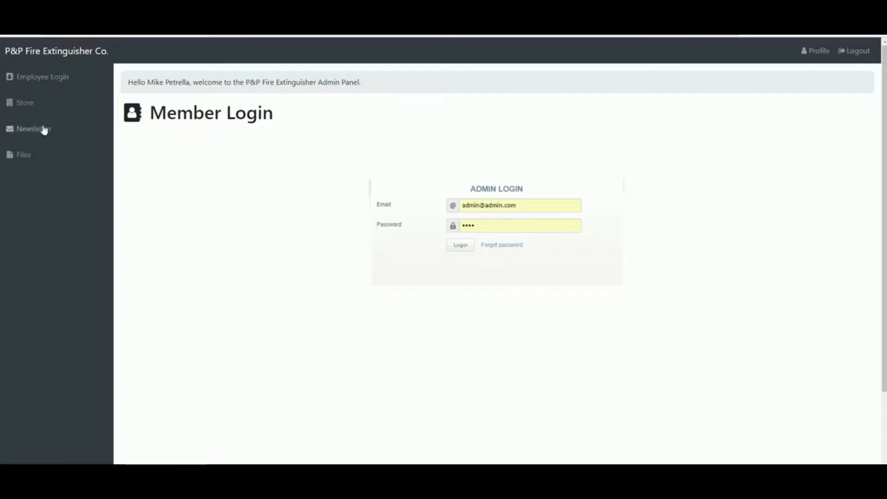
Check the Files page, and log in to the Store section with the saved admin email and password.
left_click(25, 160)
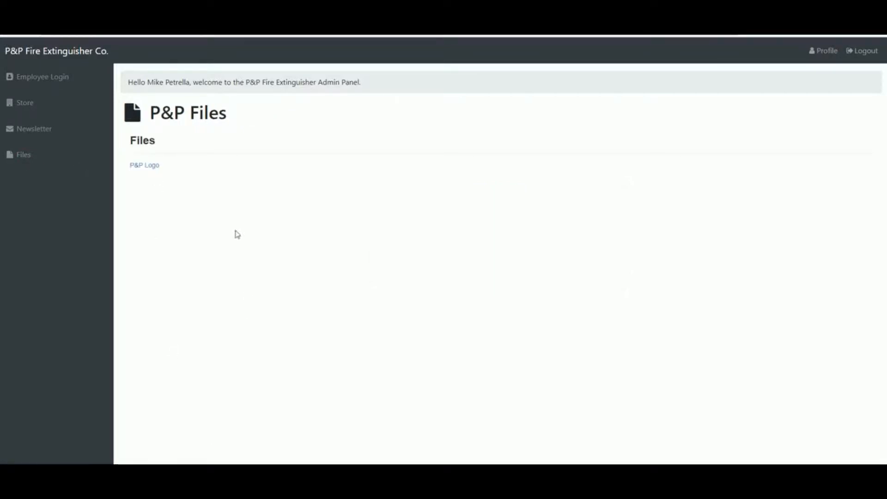
left_click(28, 106)
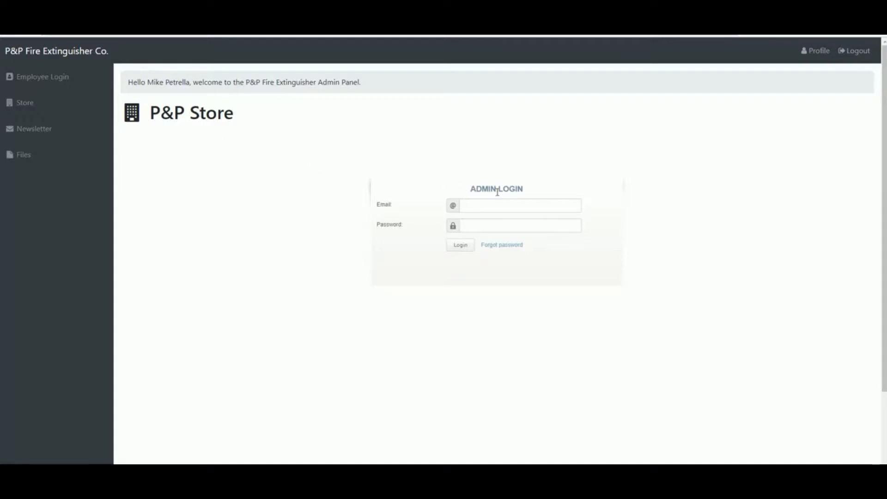
left_click(498, 207)
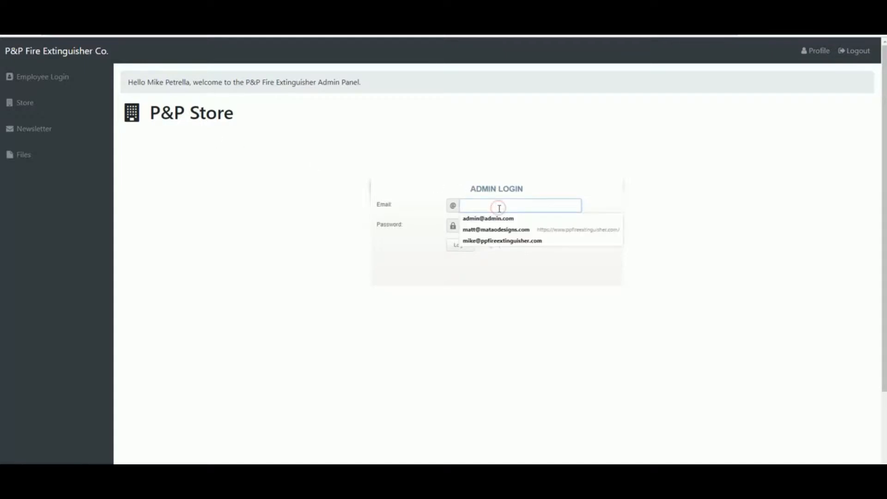
left_click(491, 222)
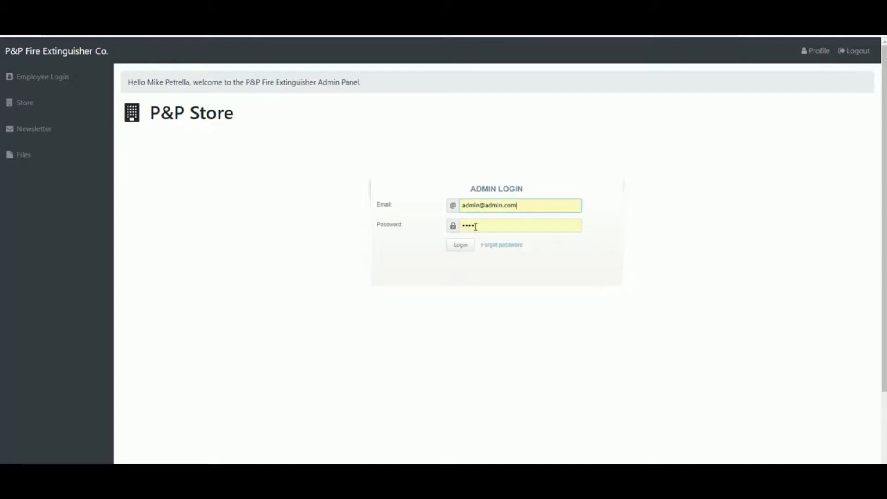
left_click(464, 250)
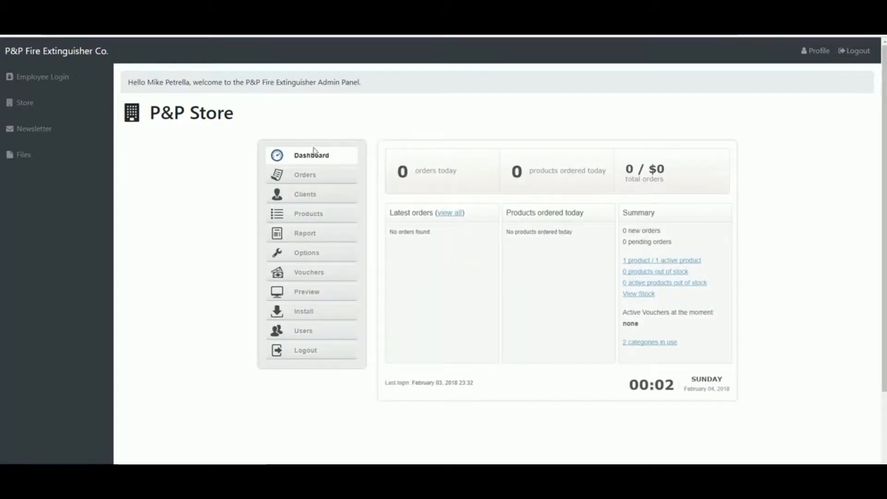
Review the store's user list, dashboard, order list and client list.
left_click(303, 339)
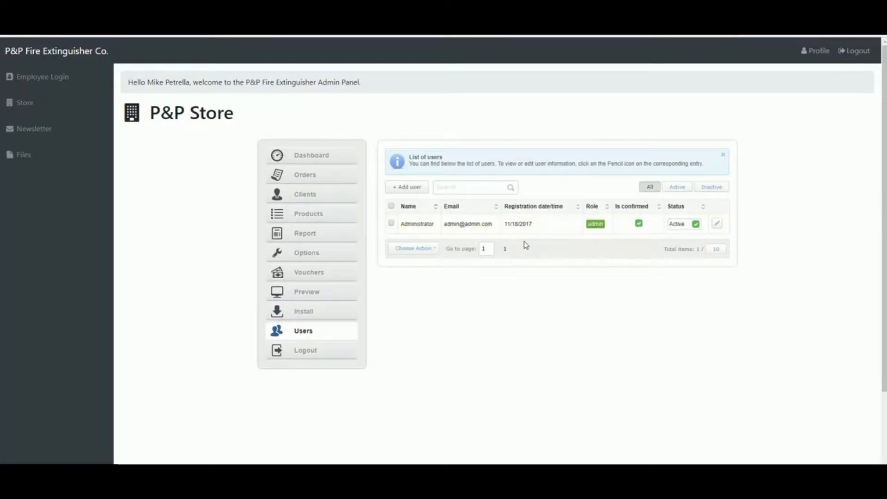
left_click(318, 161)
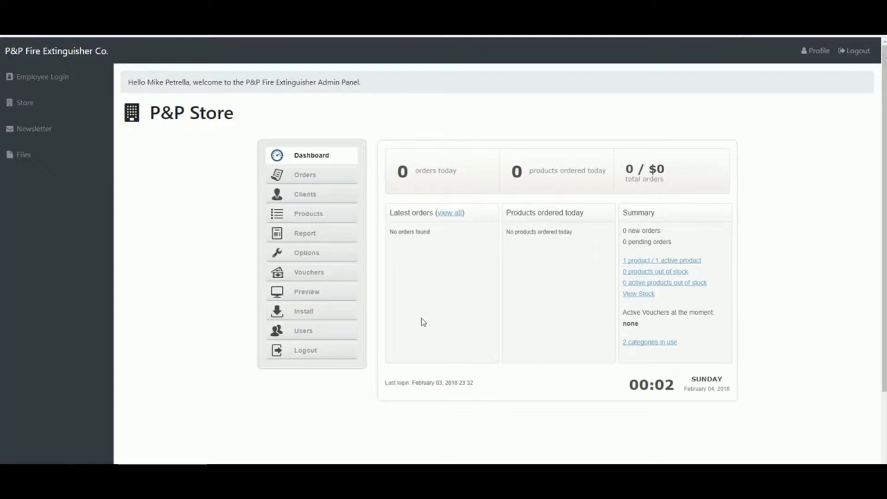
left_click(294, 181)
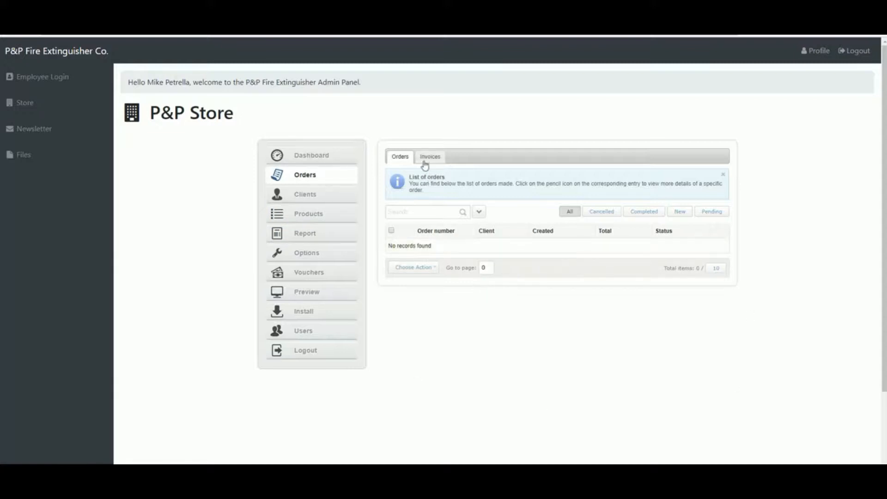
left_click(315, 198)
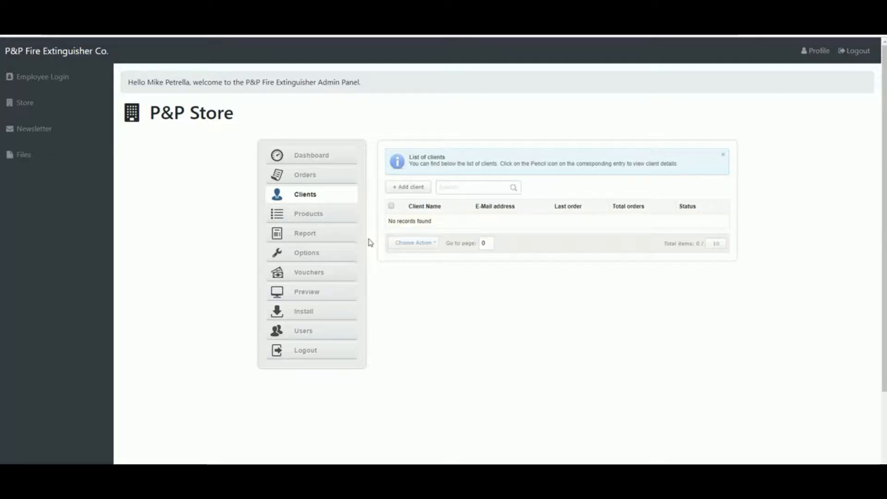
Open the ABC Dry Chemical Fire Extinguisher product for editing from the store's product list.
left_click(313, 215)
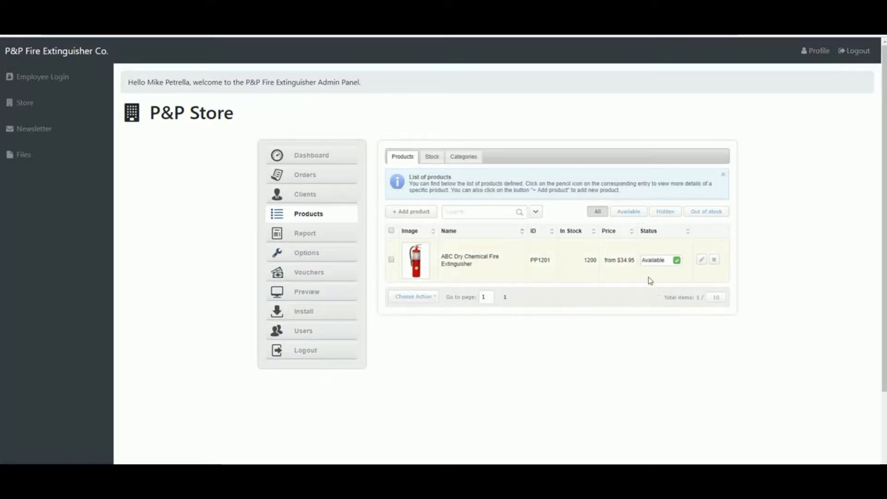
left_click(702, 260)
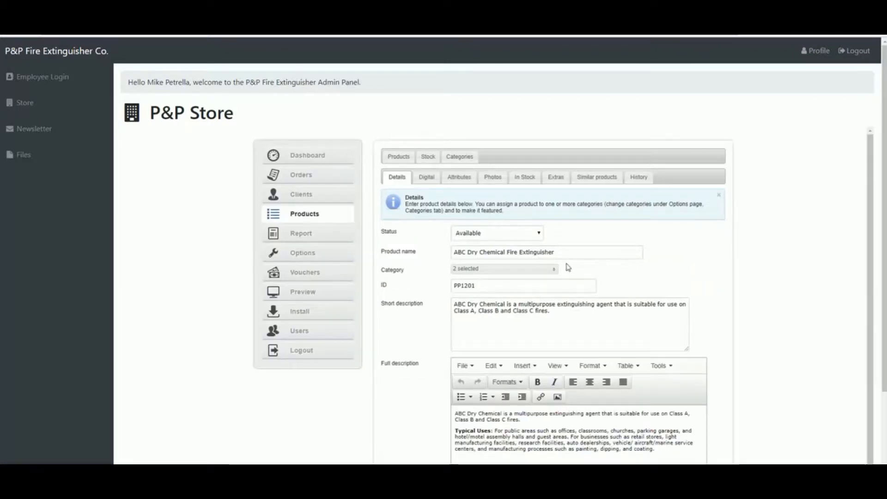
scroll(567, 267, "down", 1)
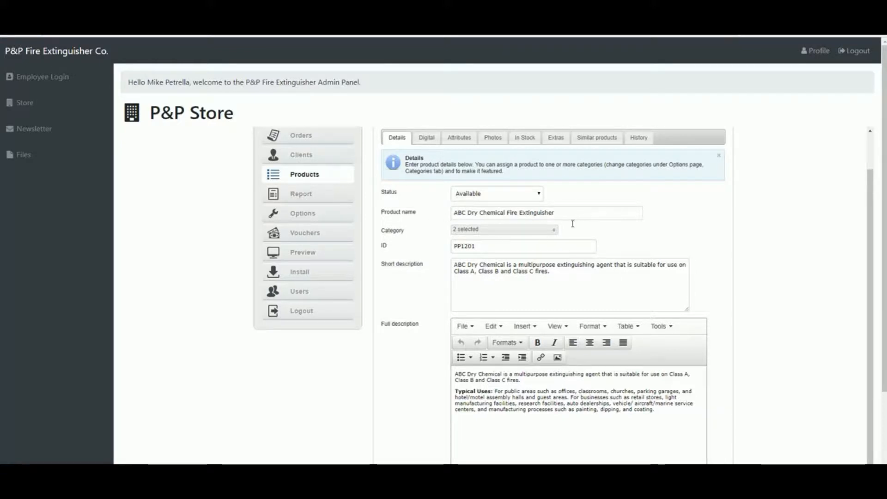
Examine the categories and subcategories available for assigning to the product, leaving the selection as it is.
left_click(528, 230)
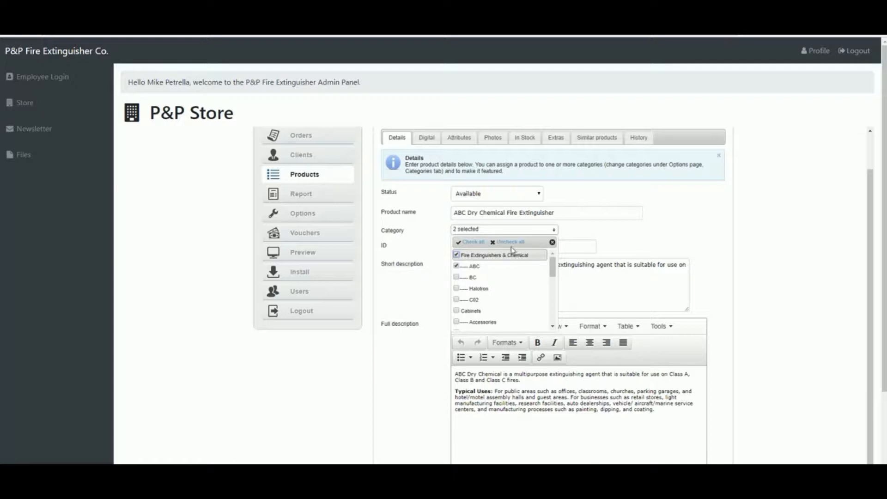
left_click(638, 233)
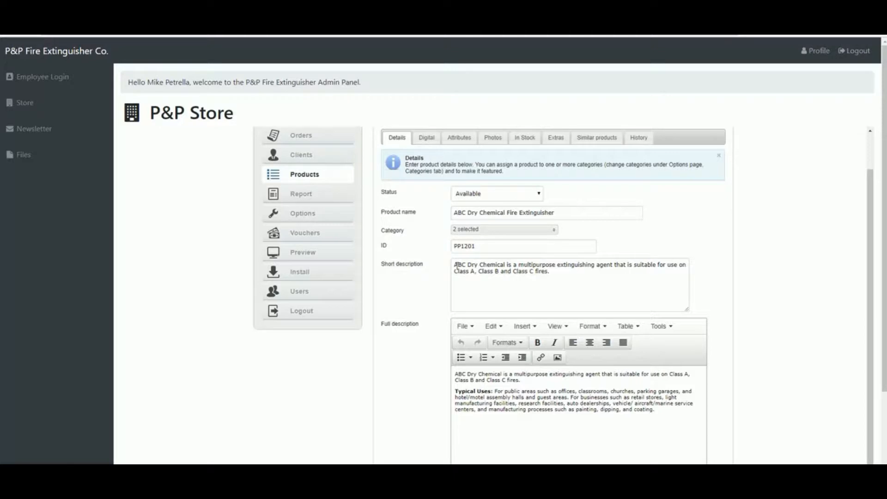
left_click(489, 229)
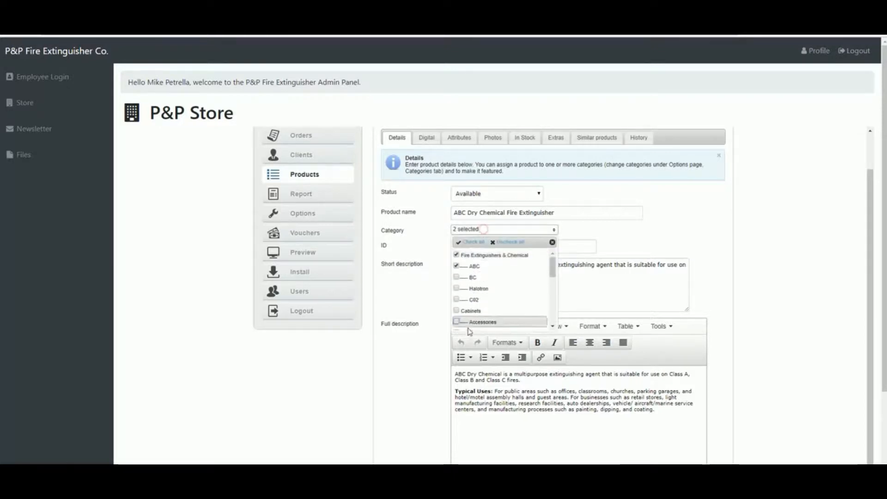
scroll(493, 280, "down", 1)
scroll(493, 287, "down", 3)
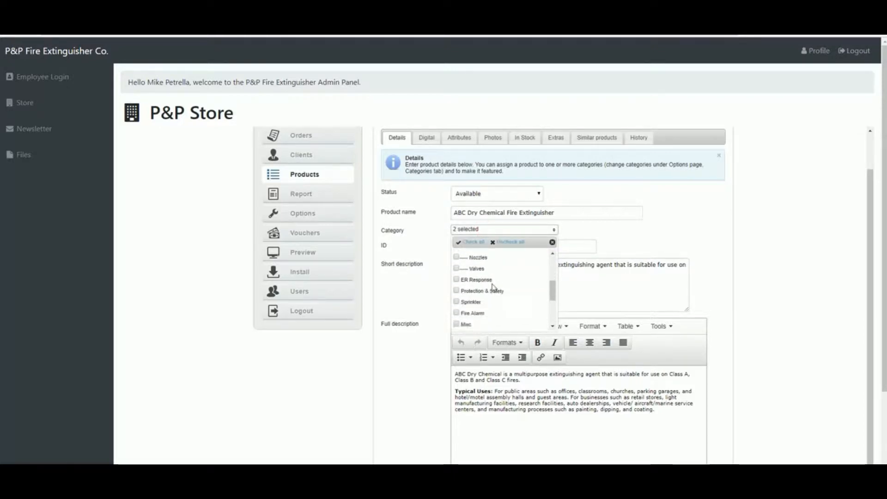
scroll(493, 287, "up", 4)
left_click(664, 234)
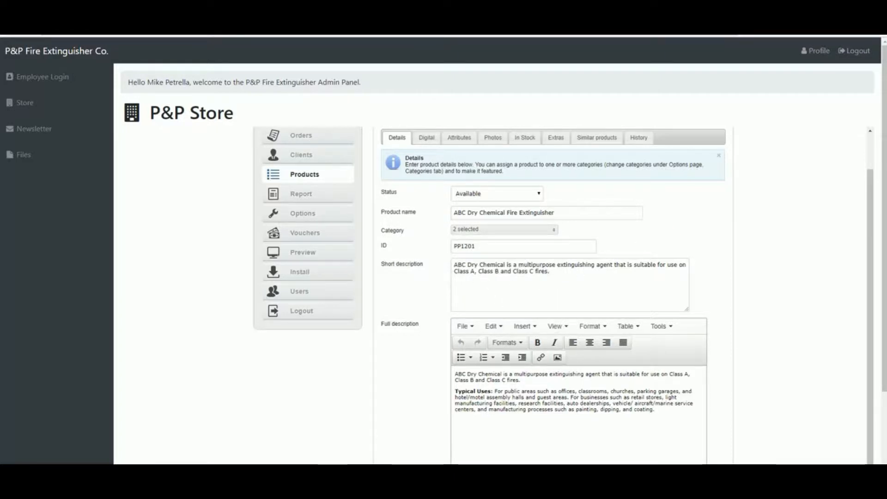
Examine the full description editor's heading, insert, format and link options, the featured setting, and the product's Digital settings.
scroll(471, 459, "down", 2)
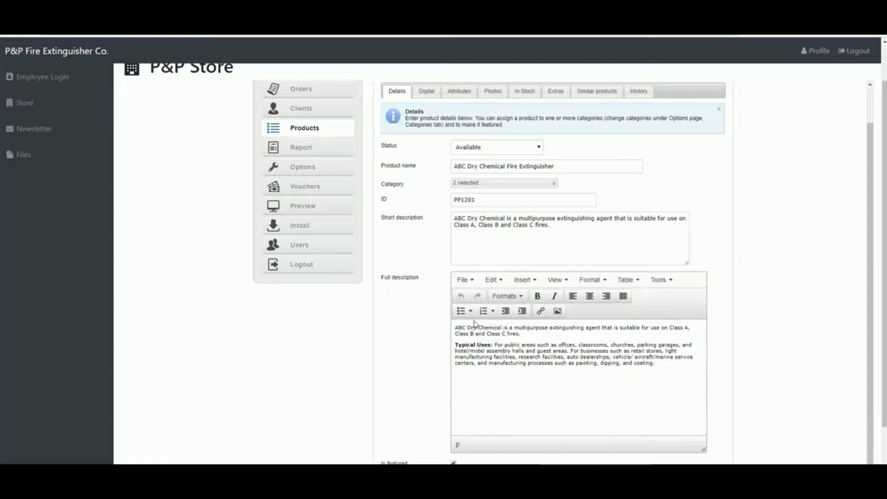
left_click(518, 297)
mouse_move(517, 314)
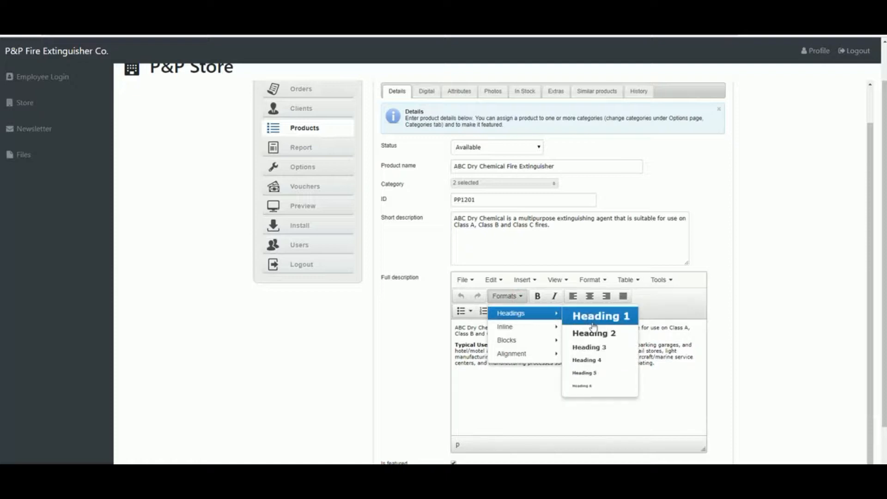
left_click(523, 427)
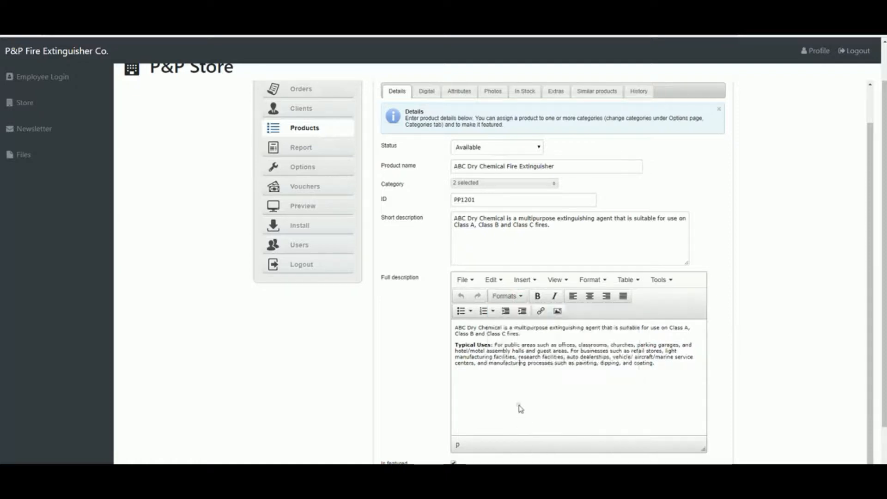
left_click(529, 282)
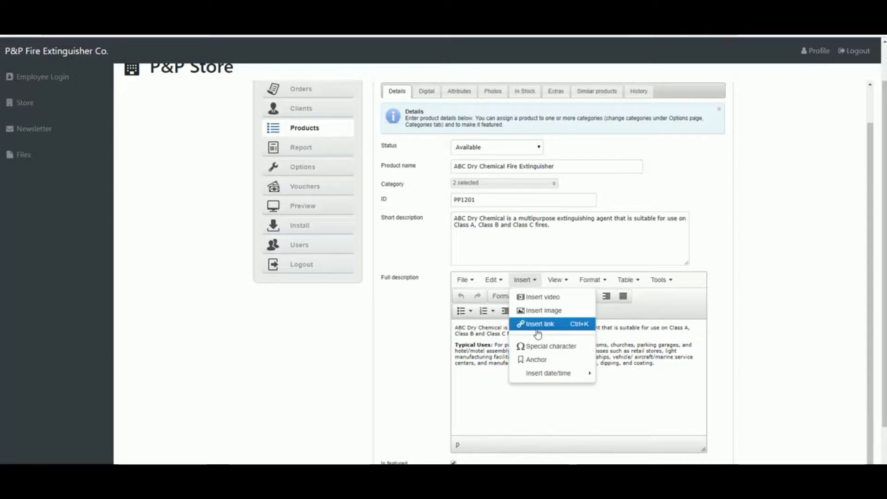
left_click(488, 392)
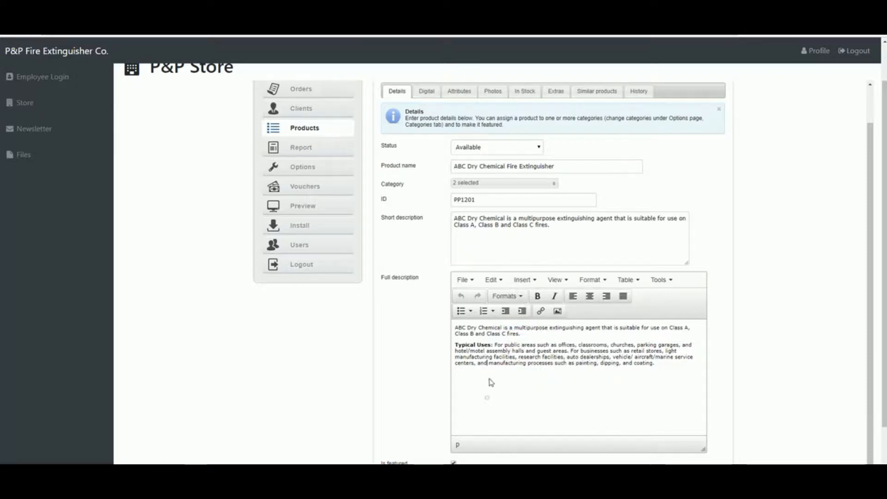
left_click(601, 282)
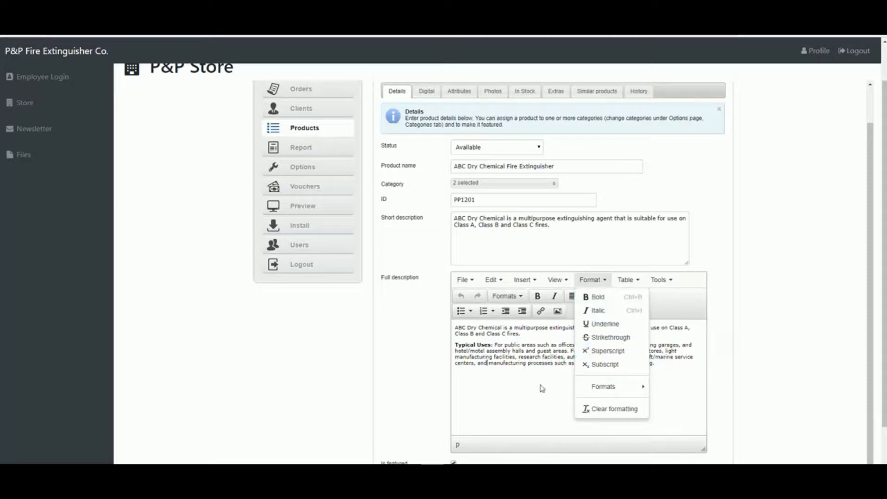
left_click(517, 413)
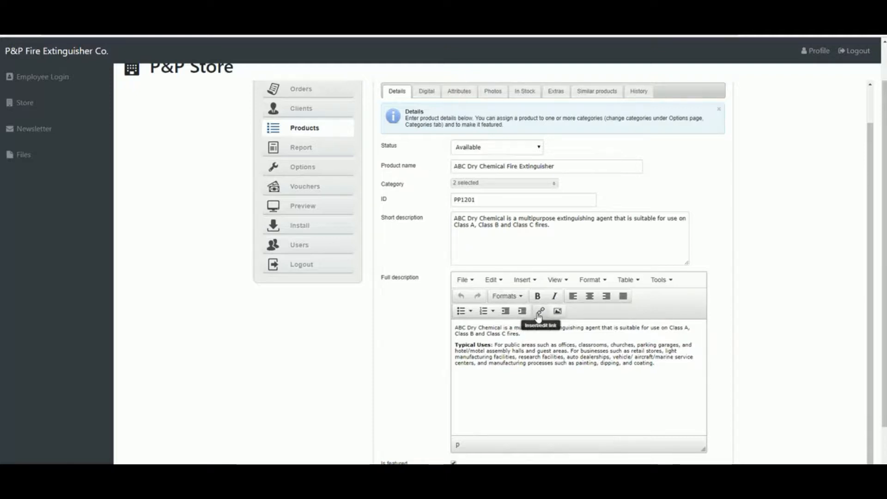
scroll(423, 376, "down", 2)
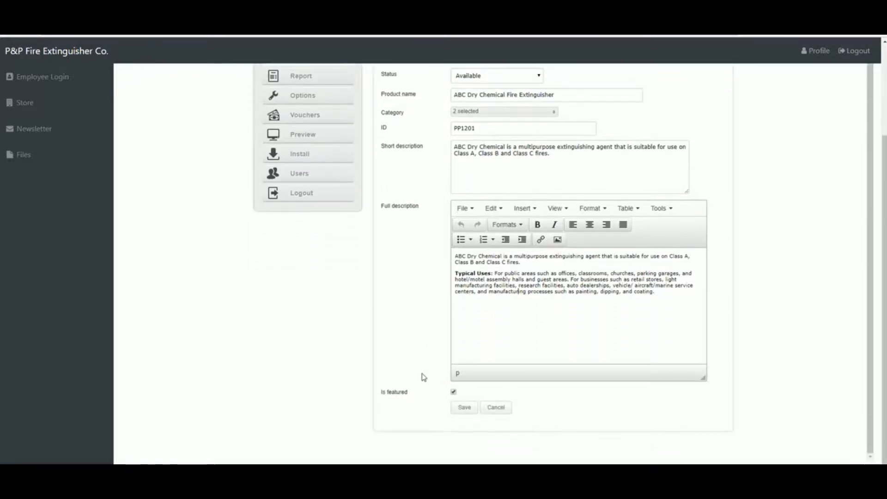
scroll(422, 377, "up", 4)
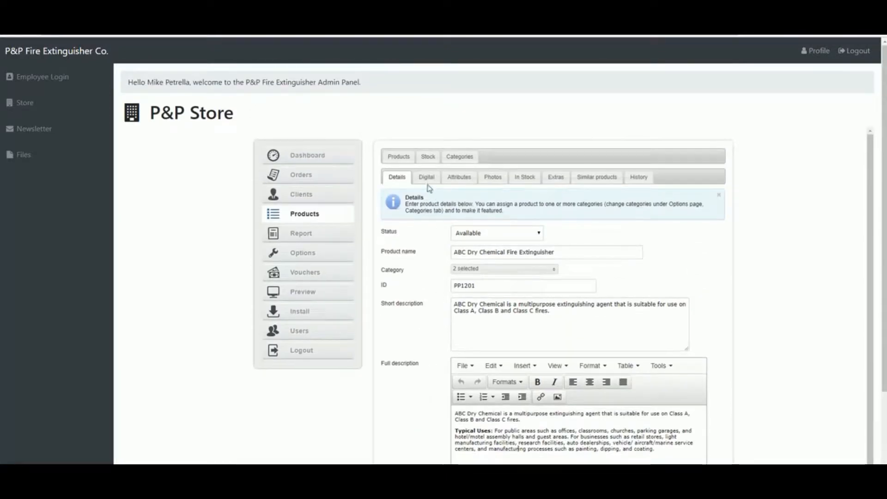
left_click(426, 180)
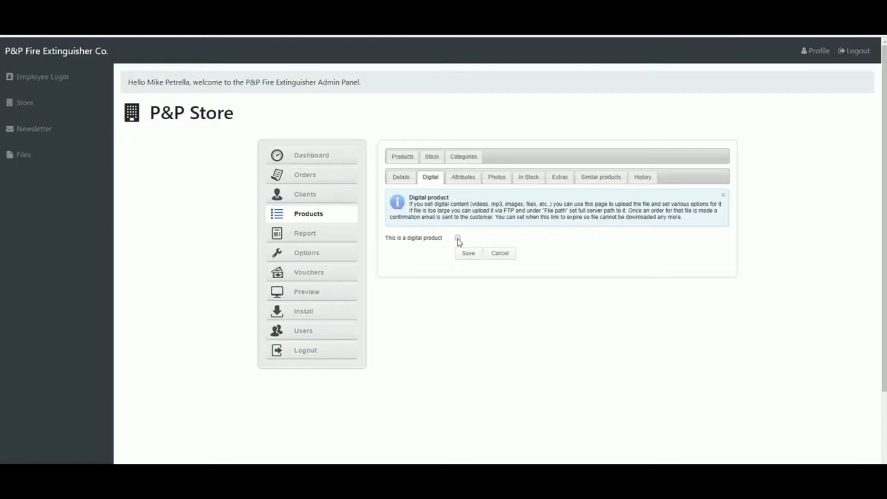
Add two blank values to the product's Size / Weight attribute set and remove them again.
left_click(457, 186)
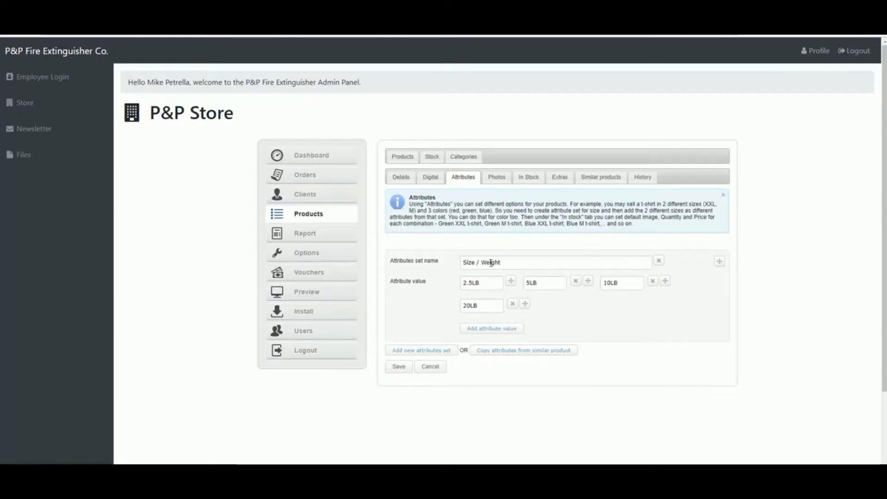
left_click(481, 332)
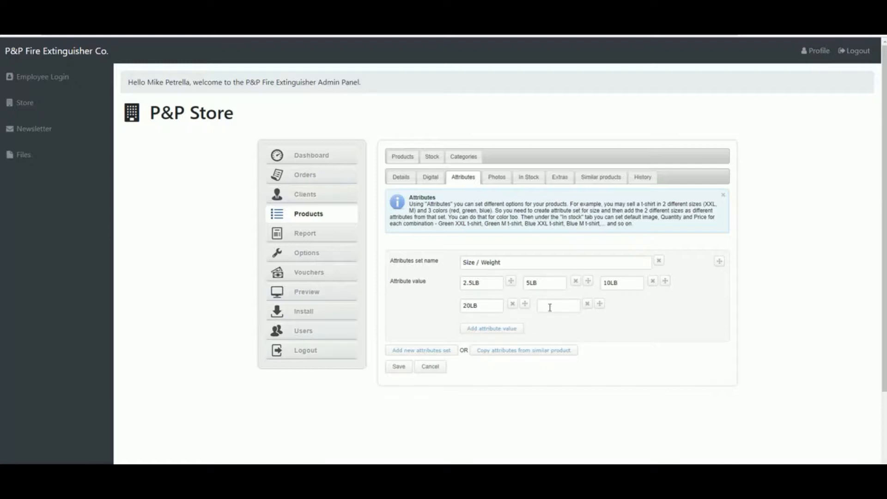
left_click(511, 329)
left_click(587, 304)
left_click(587, 303)
Upload the image 12905-2 from the P&P folder to the product's photos.
left_click(497, 179)
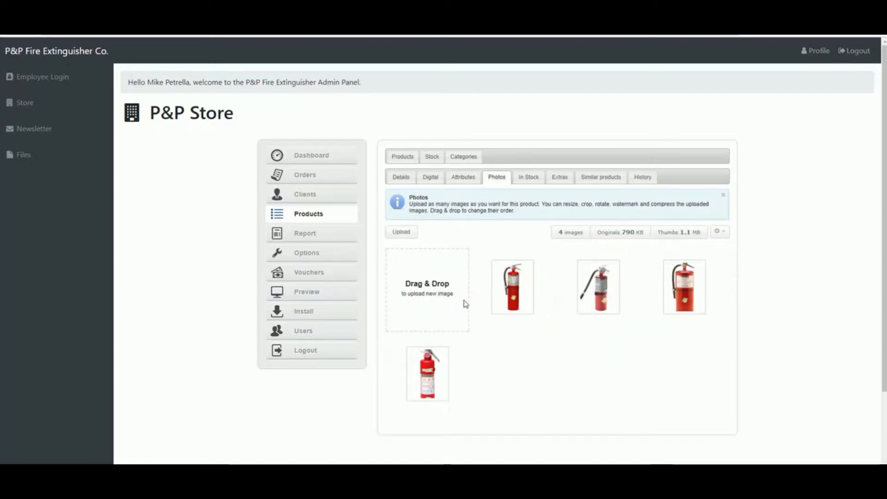
mouse_move(447, 382)
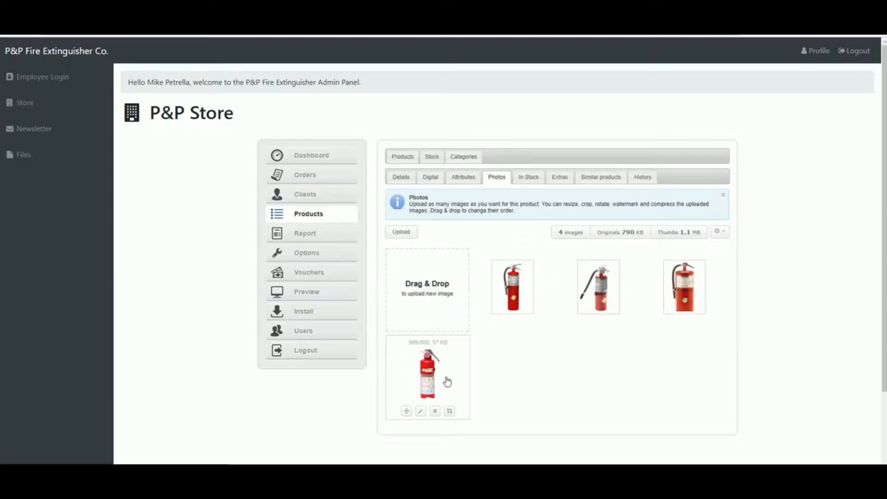
mouse_move(609, 309)
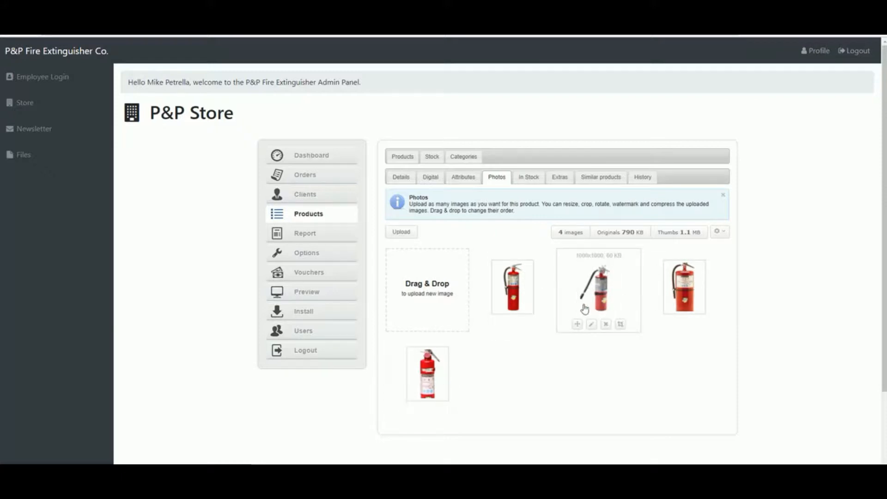
mouse_move(422, 390)
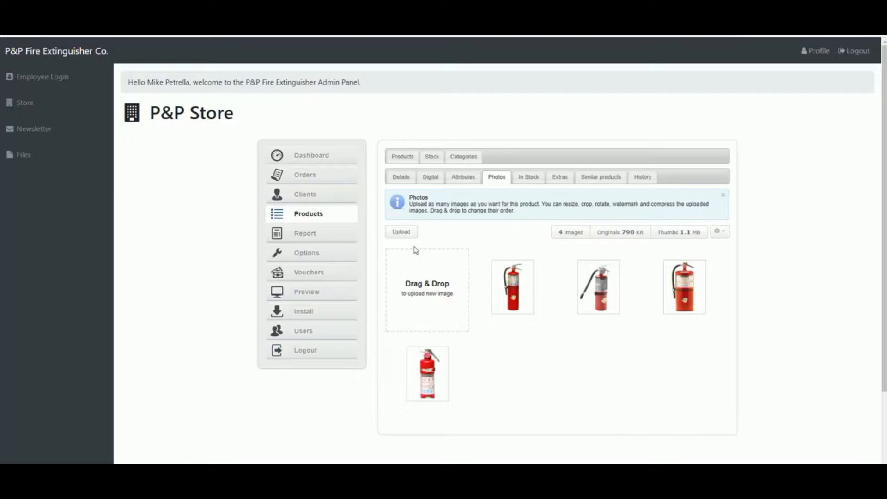
left_click(402, 235)
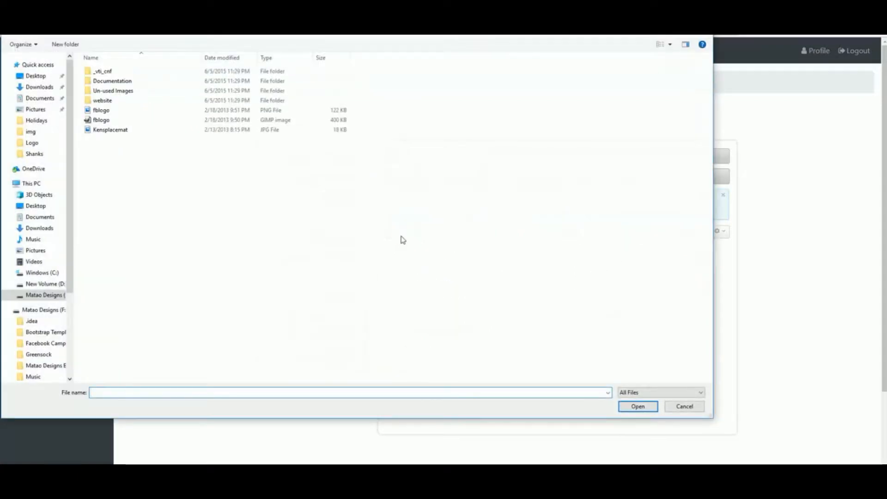
left_click(202, 33)
left_click(180, 32)
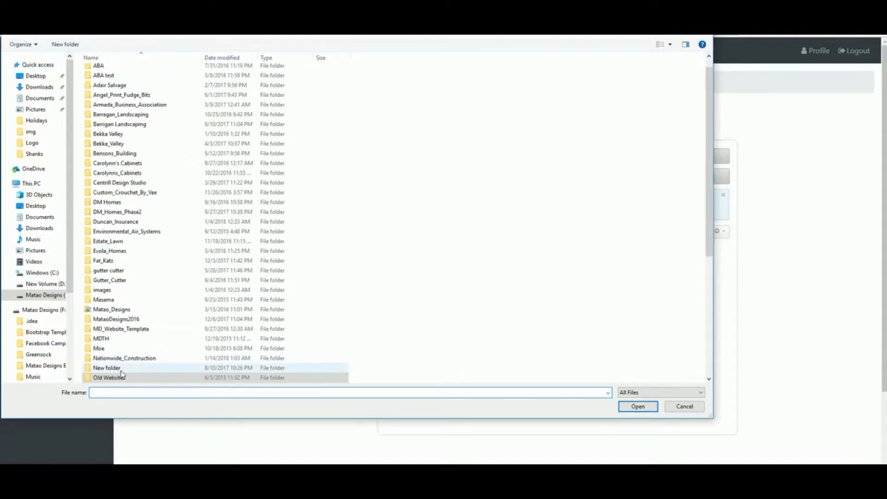
scroll(116, 362, "down", 2)
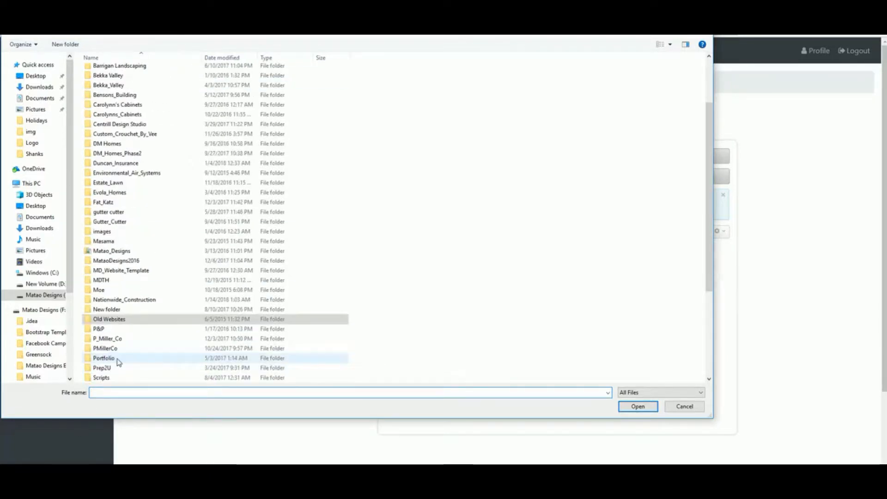
double_click(107, 332)
double_click(104, 113)
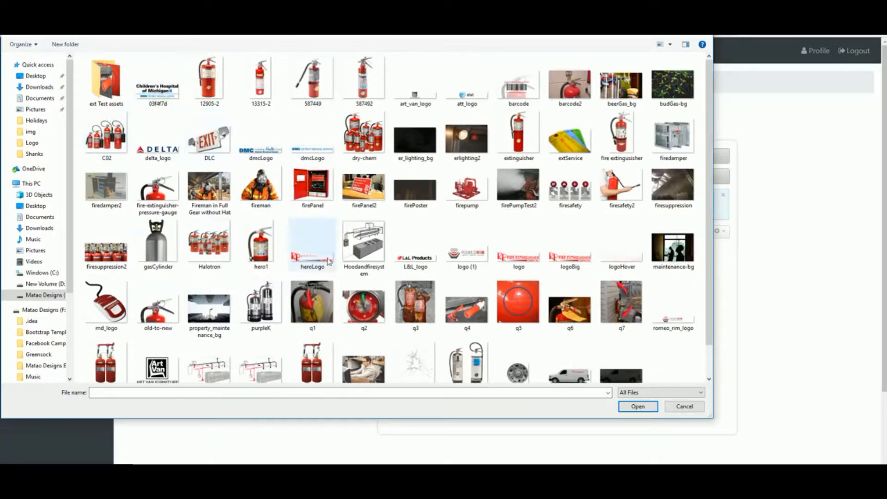
left_click(213, 74)
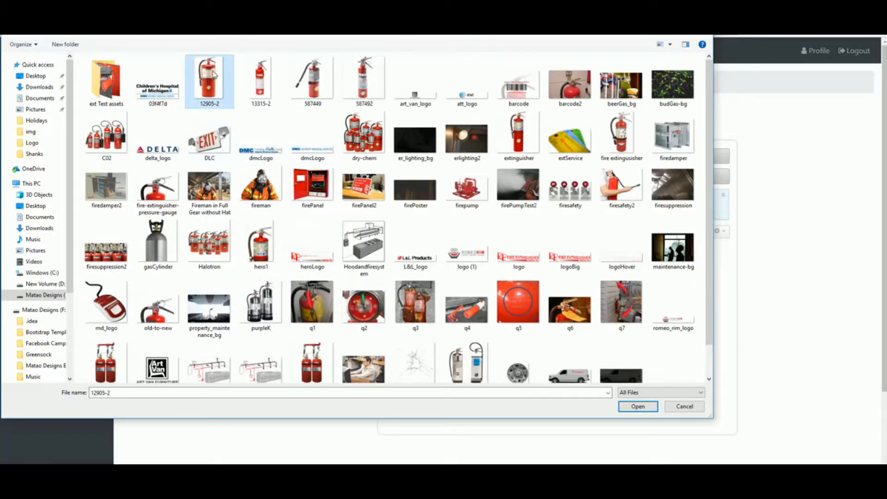
left_click(637, 407)
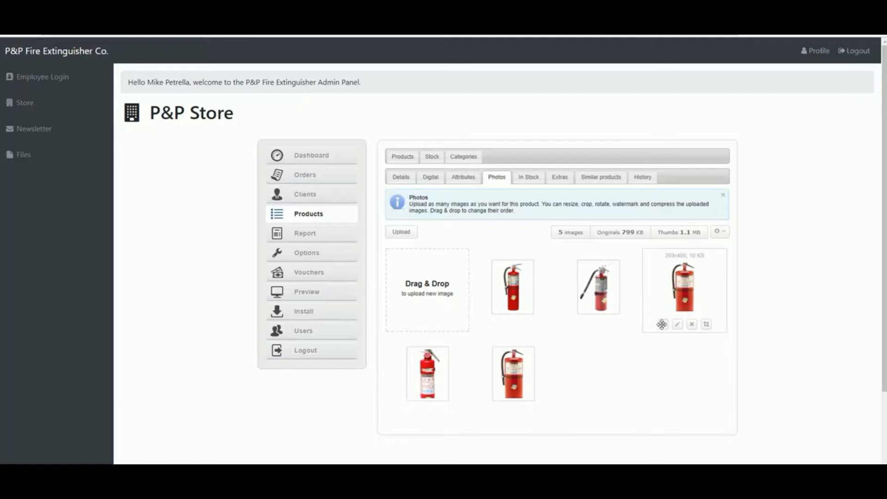
Reorder the product's photos by moving the third photo to fourth place.
left_click_drag(662, 324, 526, 320)
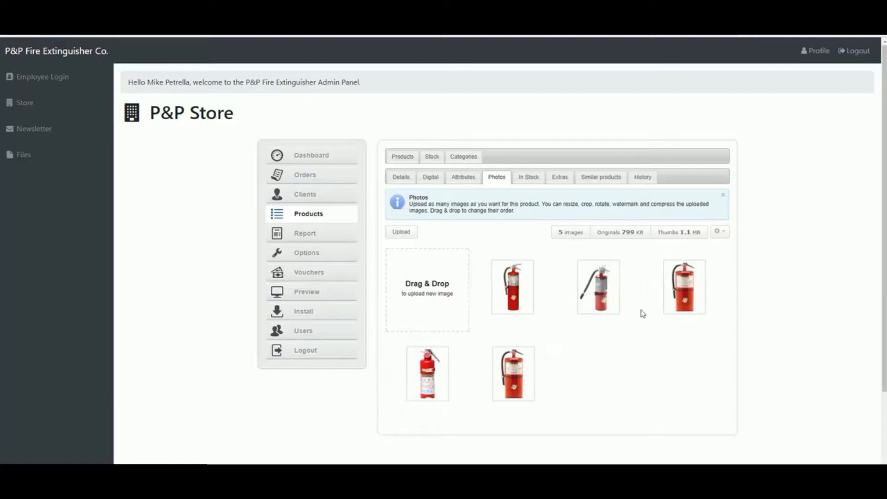
left_click_drag(663, 321, 471, 399)
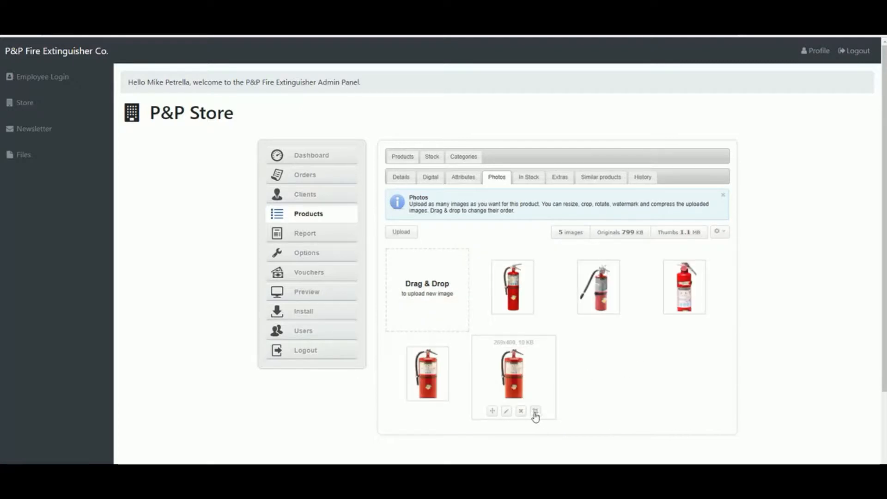
Check the last photo's image settings without changing them, and delete that duplicate photo.
left_click(507, 411)
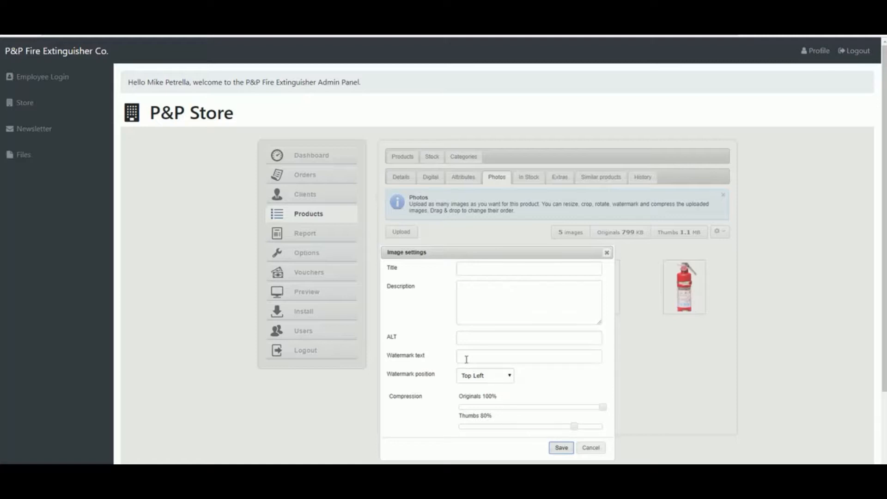
left_click(589, 448)
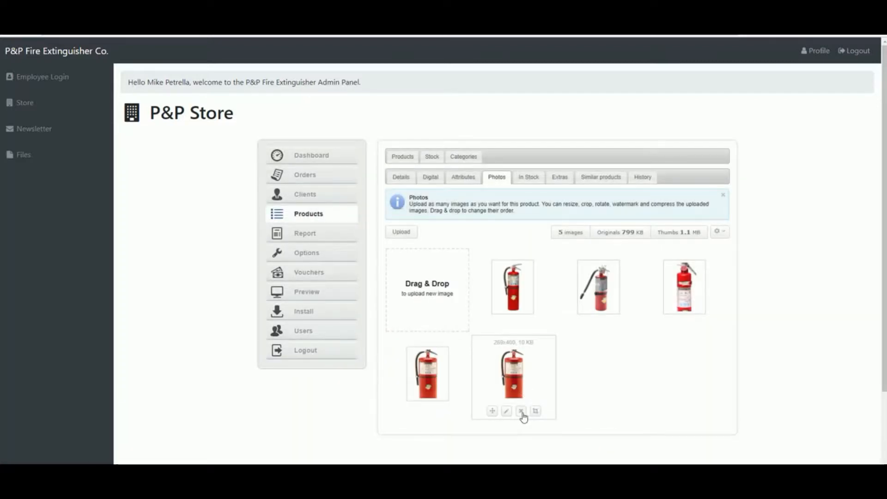
left_click(520, 411)
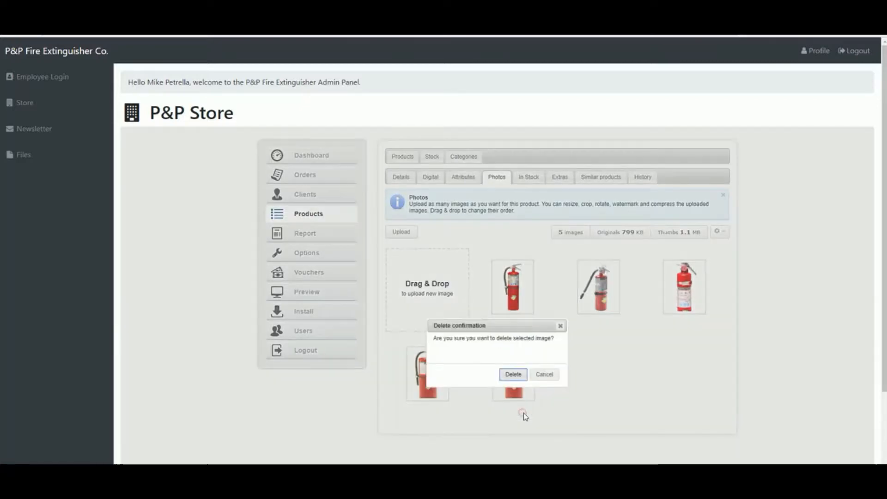
left_click(511, 378)
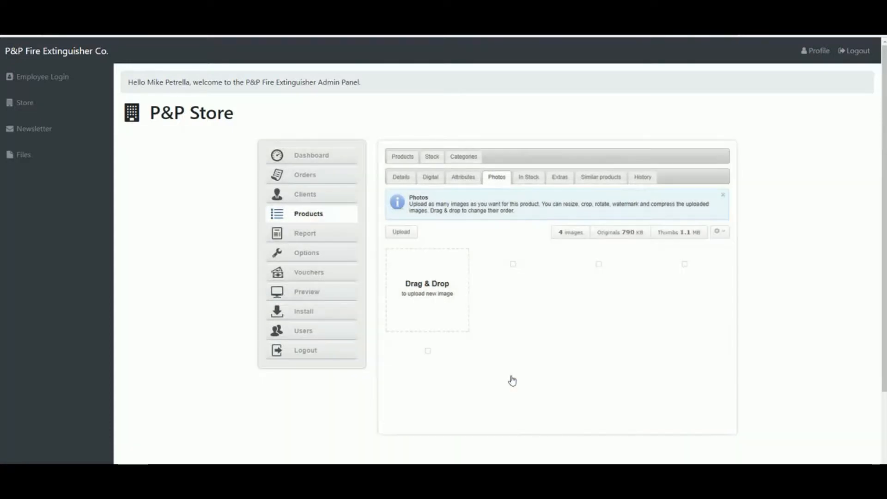
Review the product's In Stock combinations and the size choices of the 2.5LB entry, leaving its selection as it is.
left_click(533, 177)
scroll(343, 305, "down", 2)
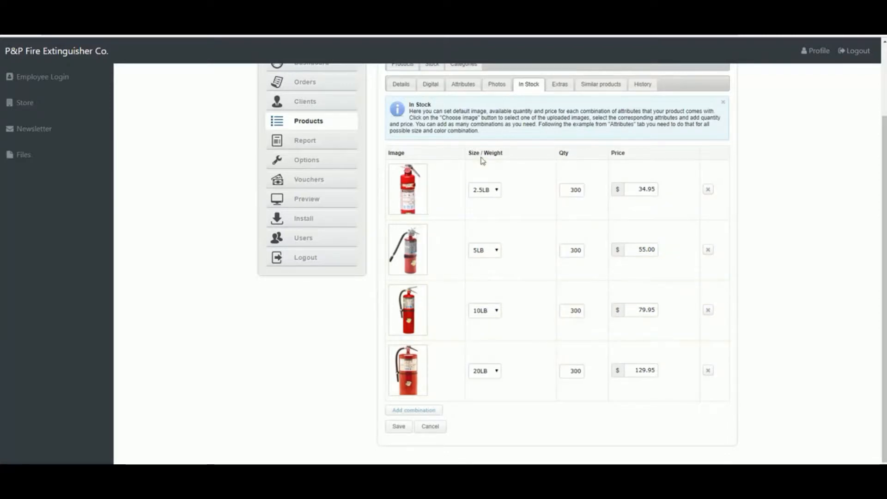
left_click(494, 193)
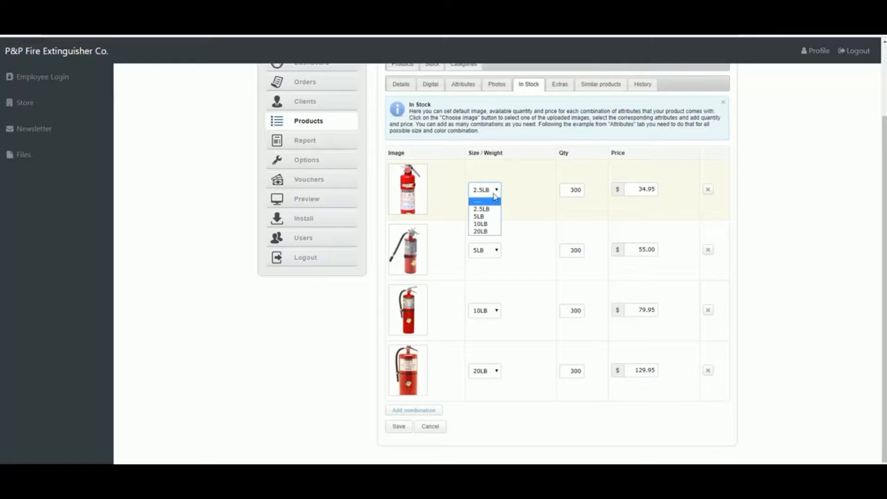
left_click(494, 194)
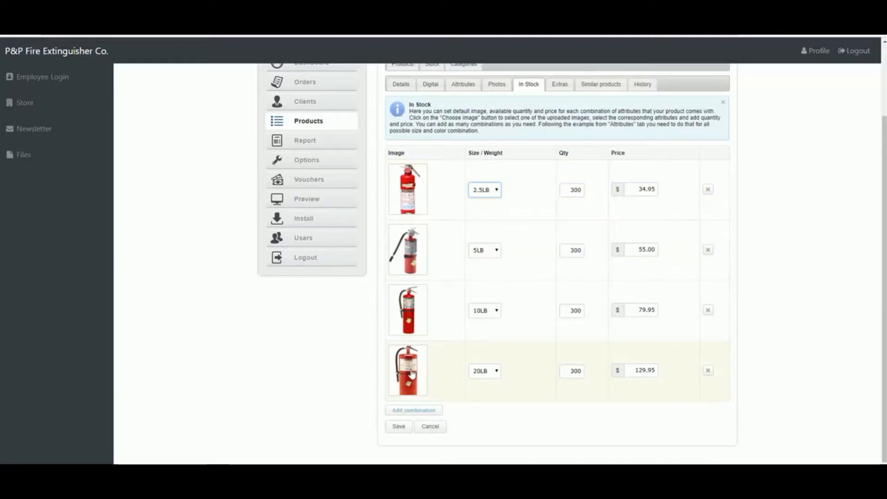
Add a new stock combination using the same photo as the existing 2.5LB entry, with size 2.5LB.
scroll(413, 383, "down", 1)
left_click(420, 389)
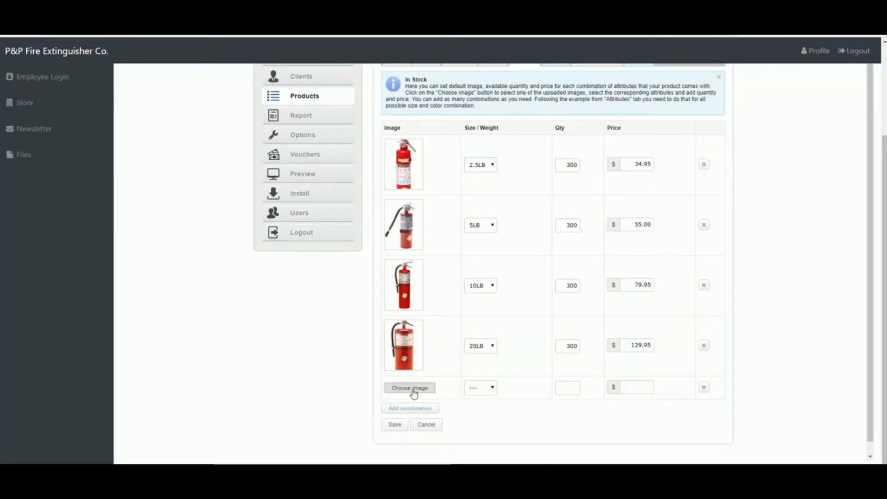
left_click(412, 389)
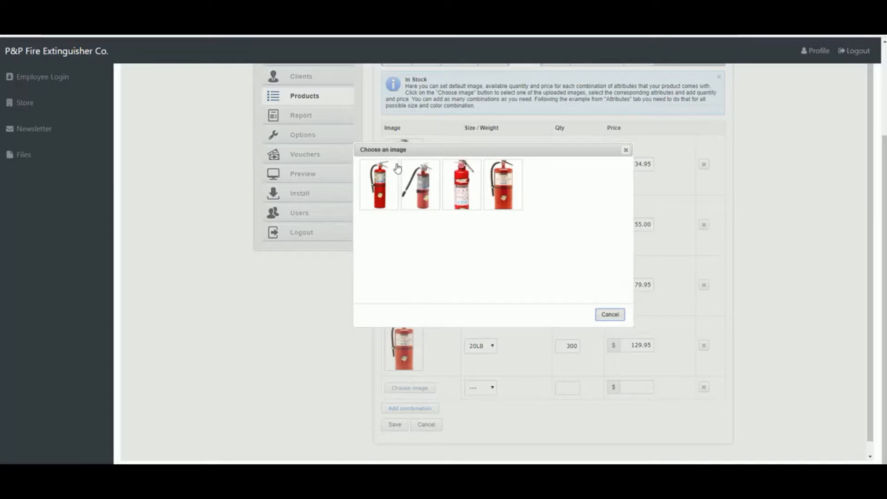
left_click(464, 192)
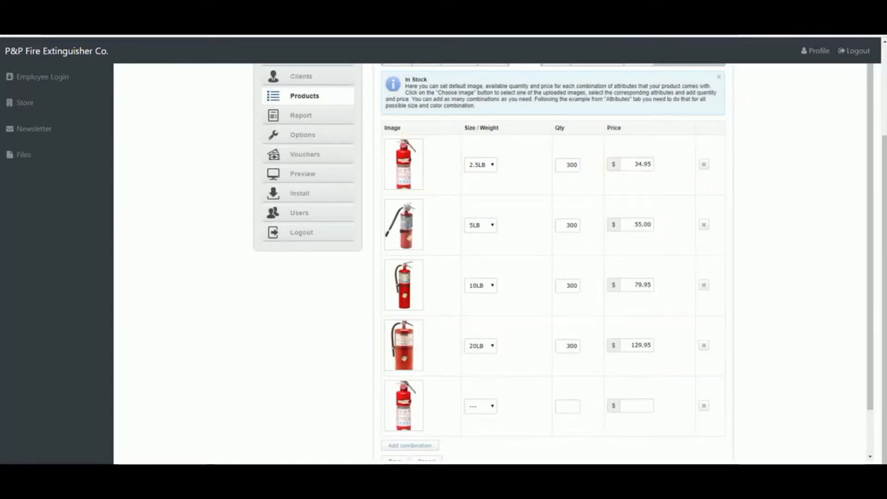
left_click(485, 406)
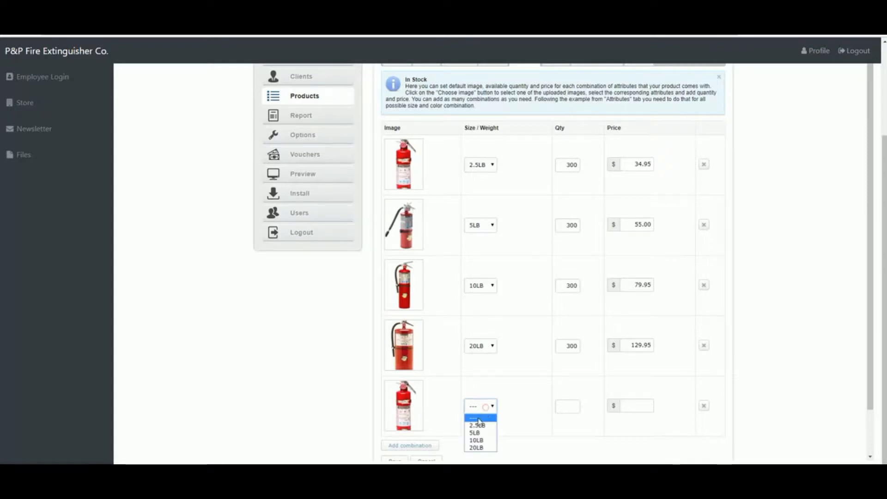
left_click(481, 425)
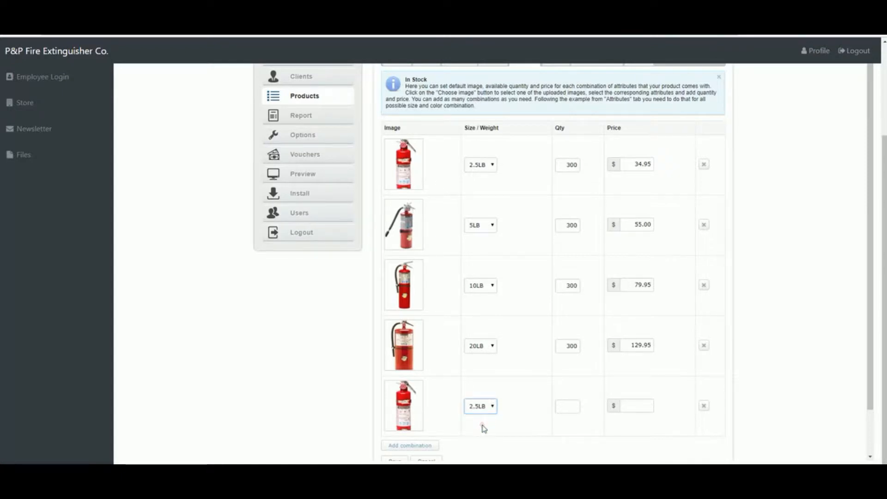
Set the new combination's quantity to 10 and its price to $40.59, and save the product.
left_click(570, 405)
type("10")
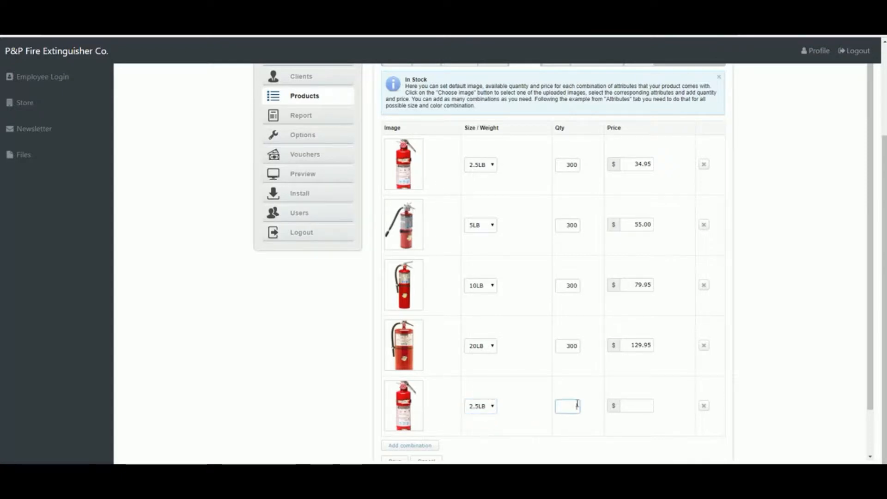
left_click(633, 404)
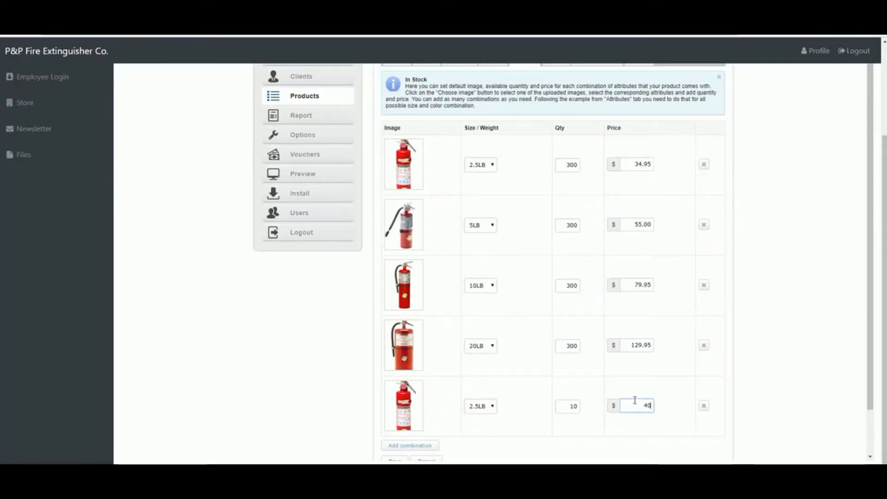
type(".59")
left_click(618, 439)
scroll(545, 440, "down", 1)
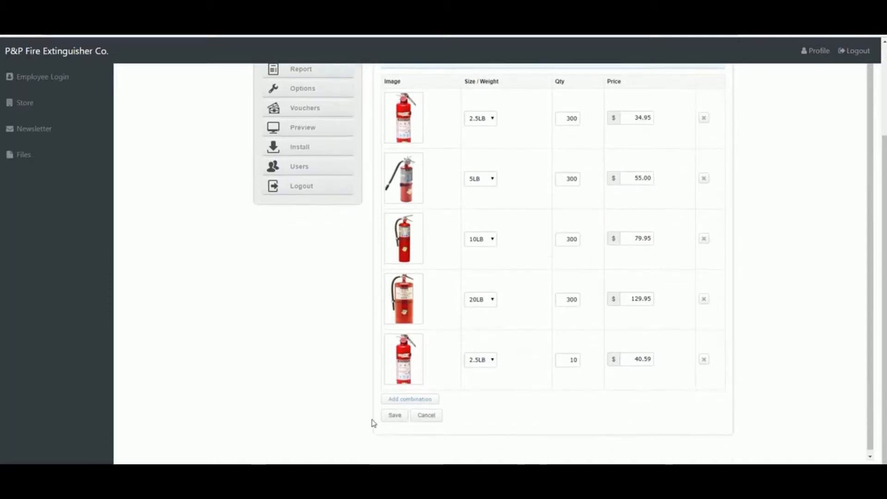
left_click(395, 418)
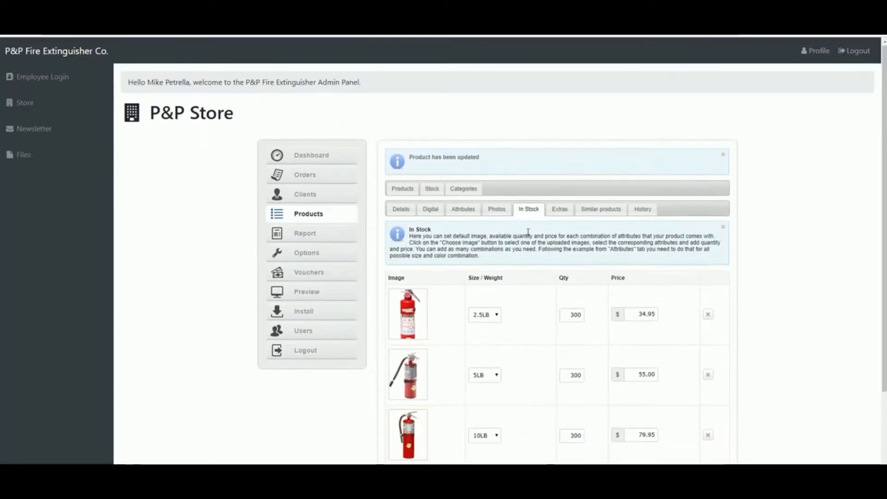
Review the product's extras and the type choices of the Wall Hook extra, leaving it as Single.
left_click(557, 212)
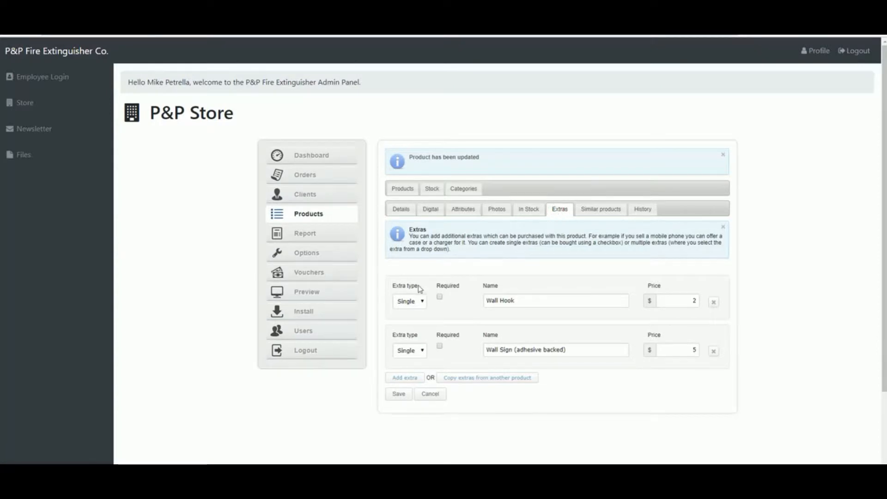
scroll(409, 294, "down", 2)
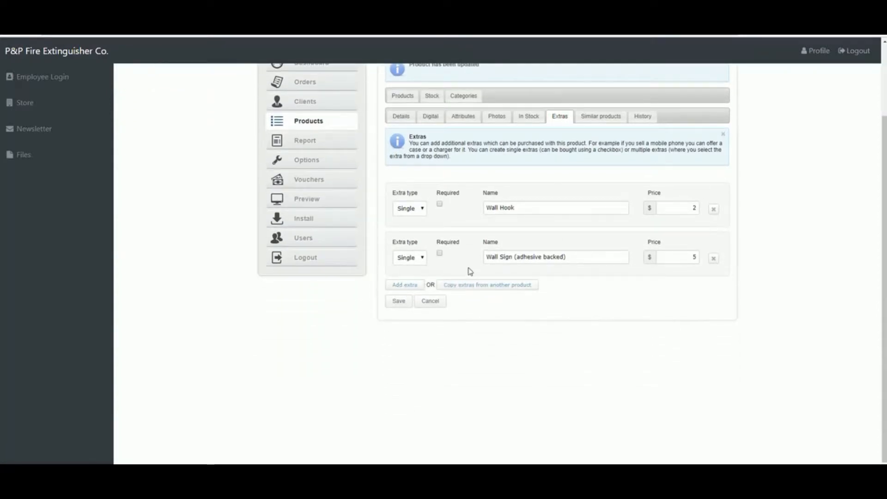
left_click(420, 212)
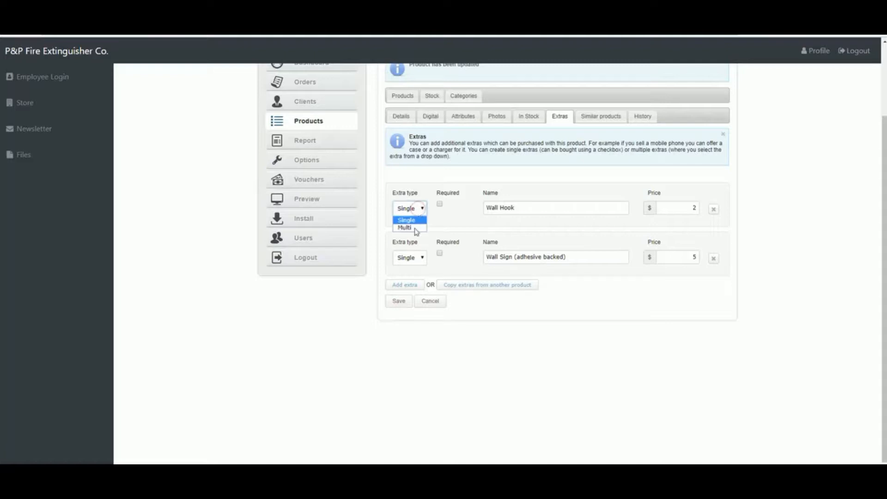
left_click(420, 209)
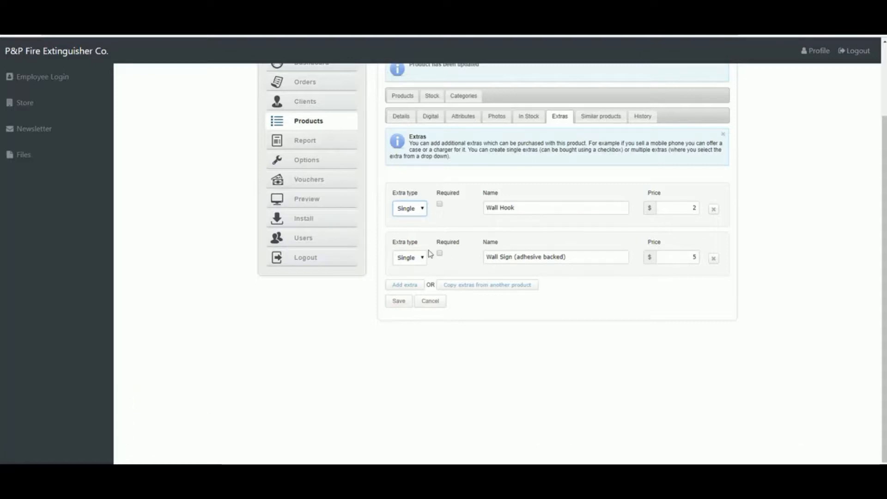
scroll(406, 313, "up", 1)
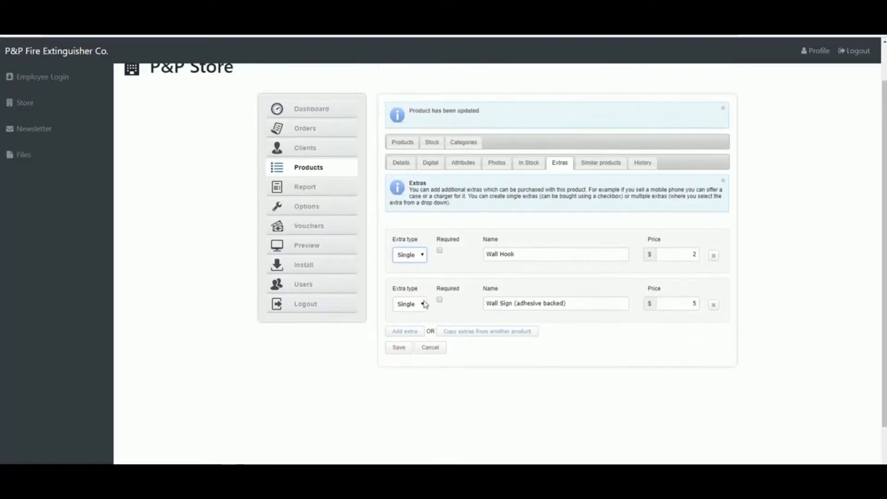
Check the product's similar products and stock history, and return to the product list.
left_click(607, 169)
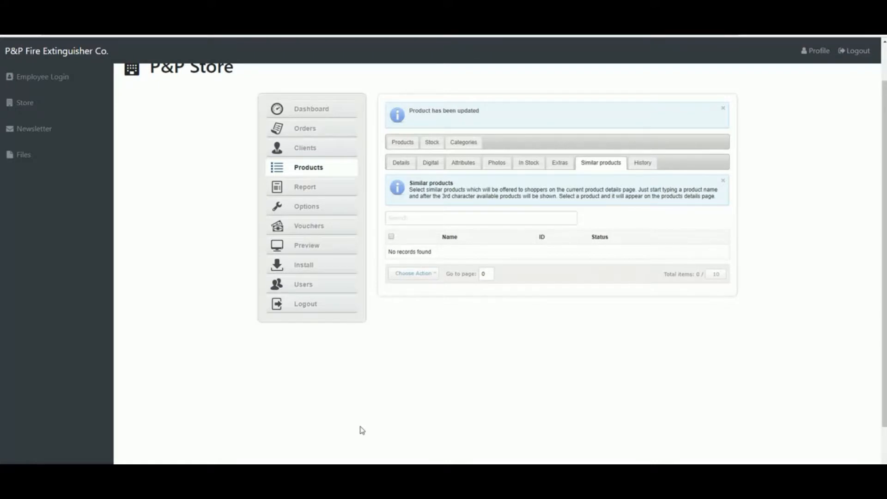
left_click(642, 167)
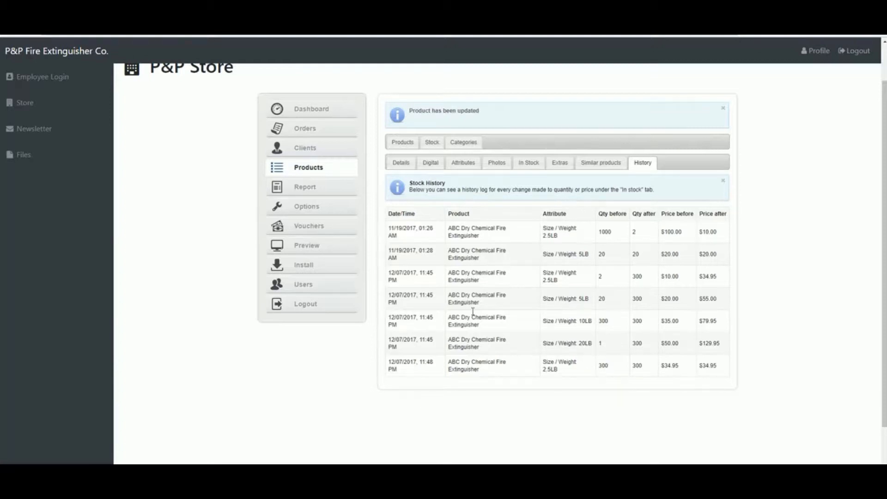
left_click(400, 144)
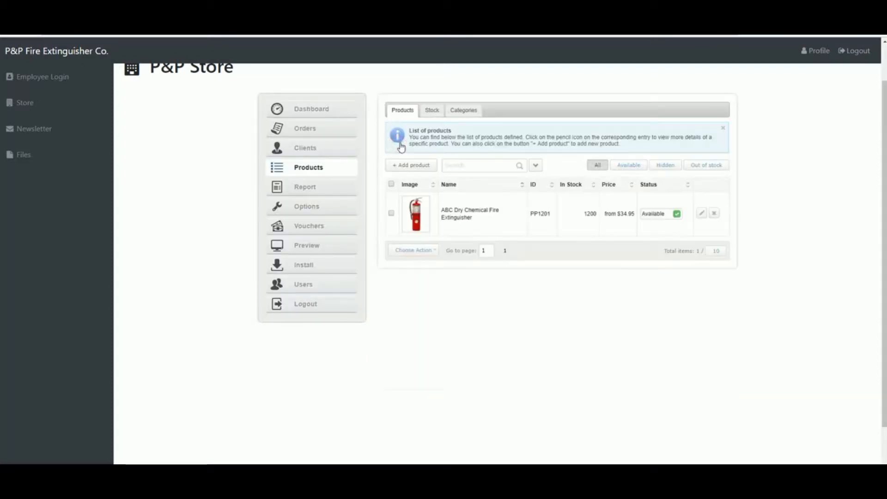
Examine the store's stock list with the price and quantity of each extinguisher size.
left_click(428, 112)
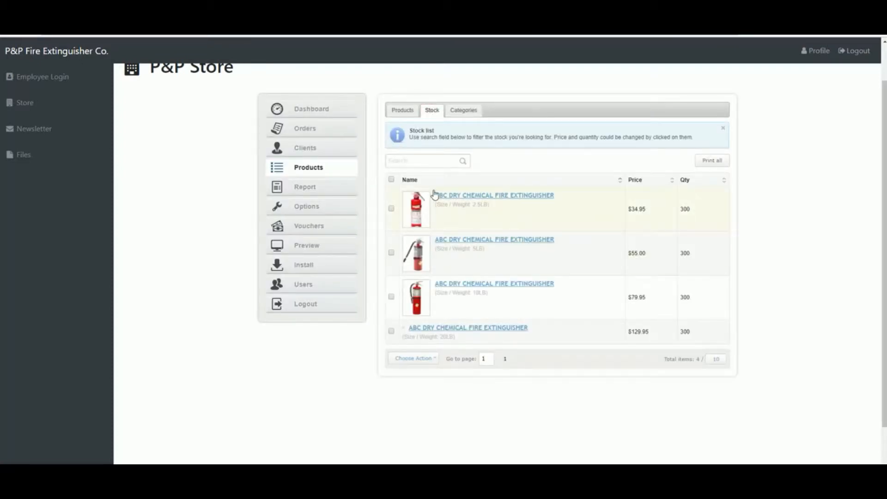
scroll(481, 264, "down", 1)
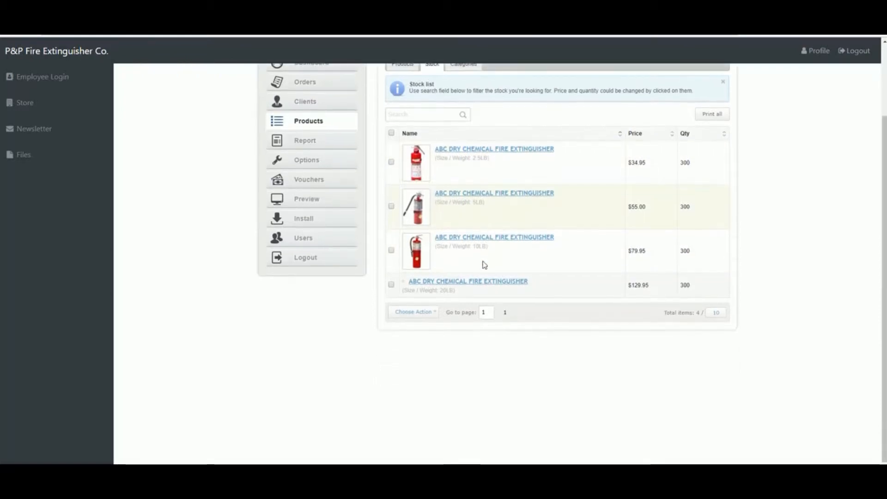
scroll(483, 265, "up", 1)
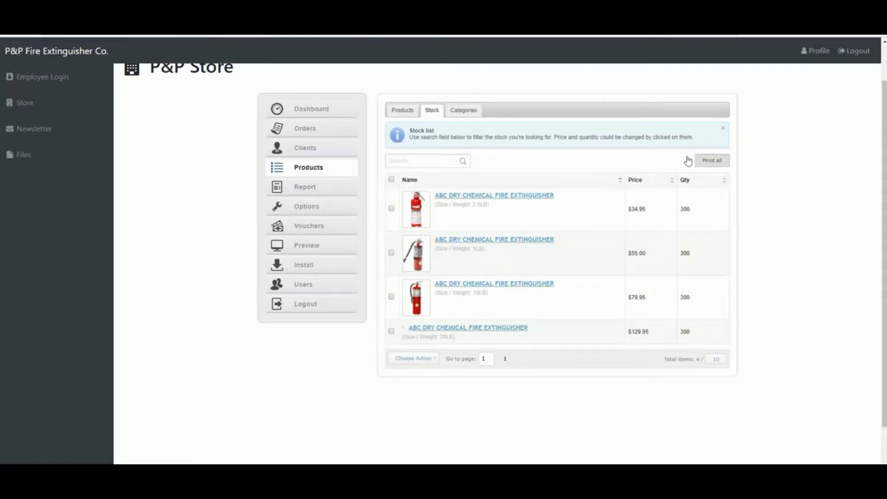
Look through the store's product categories up to page 3 of the category list.
left_click(463, 111)
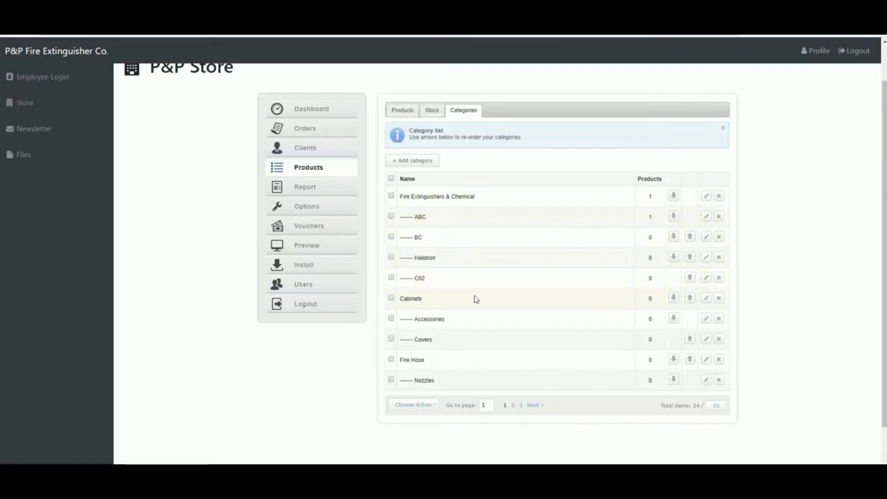
scroll(476, 298, "down", 3)
scroll(475, 298, "up", 2)
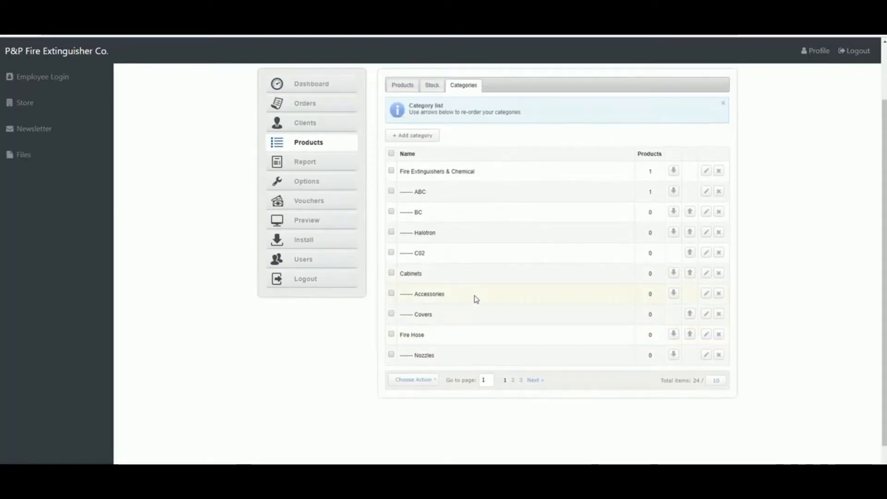
left_click(534, 381)
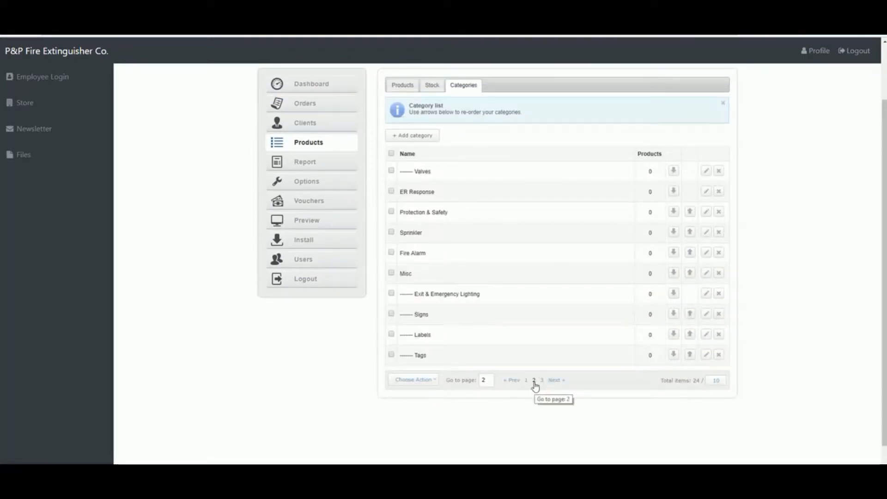
left_click(553, 380)
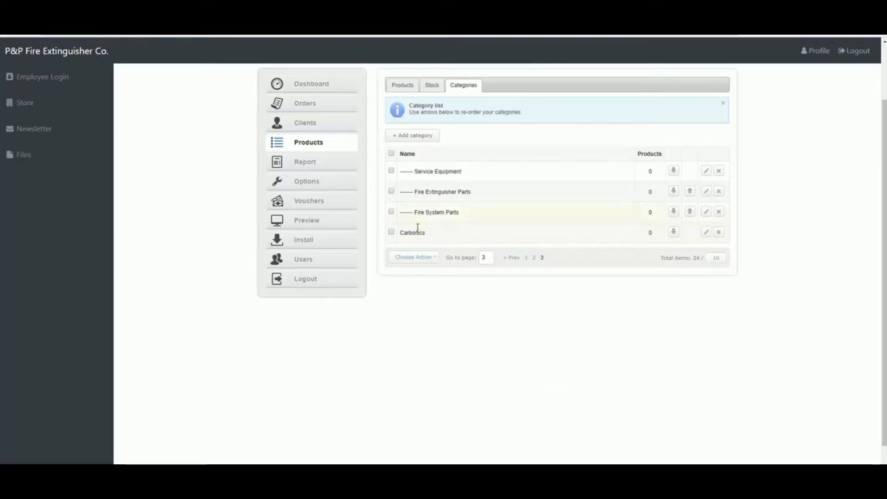
Add a category named Beer Gas under the parent category Carbonics and save it.
left_click(414, 138)
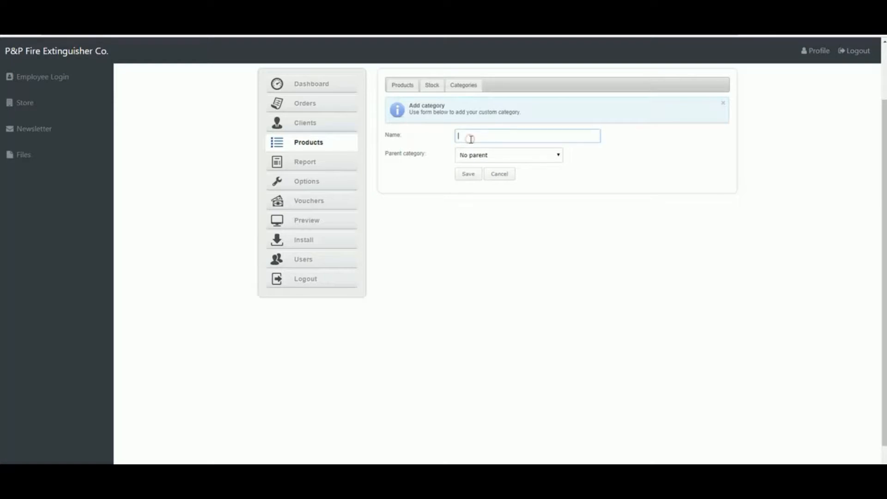
type("Ber")
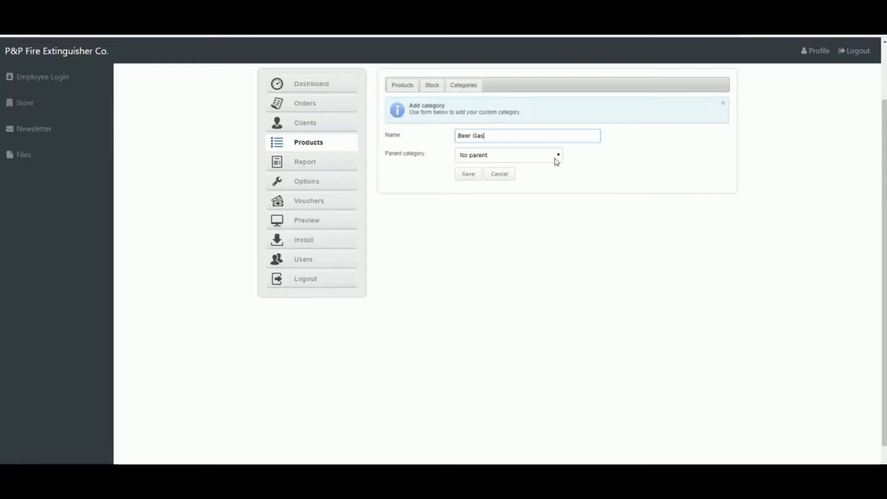
left_click(488, 157)
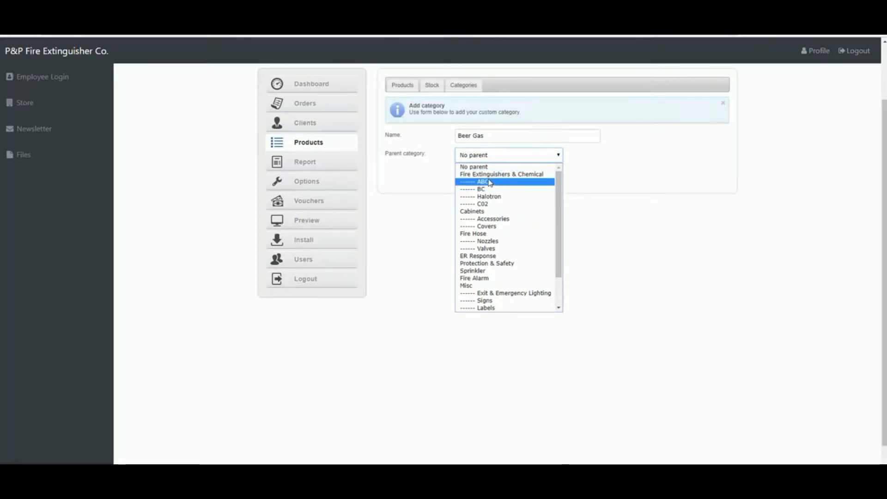
scroll(493, 199, "down", 2)
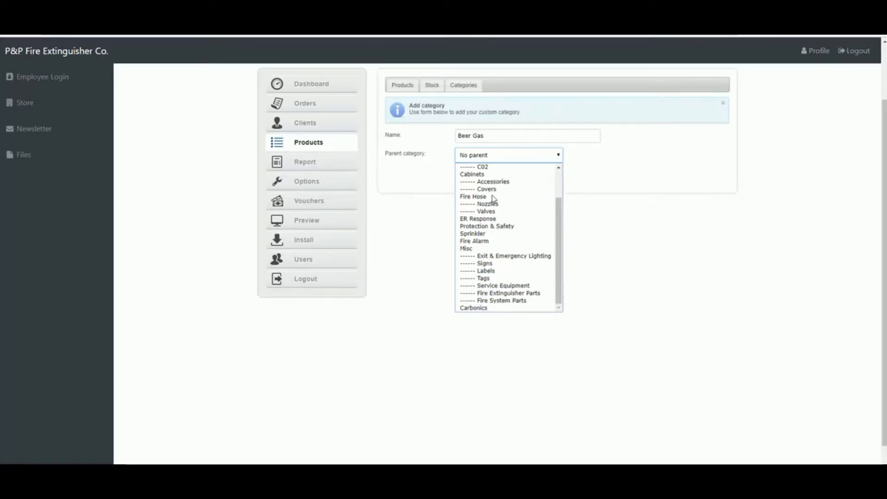
left_click(500, 308)
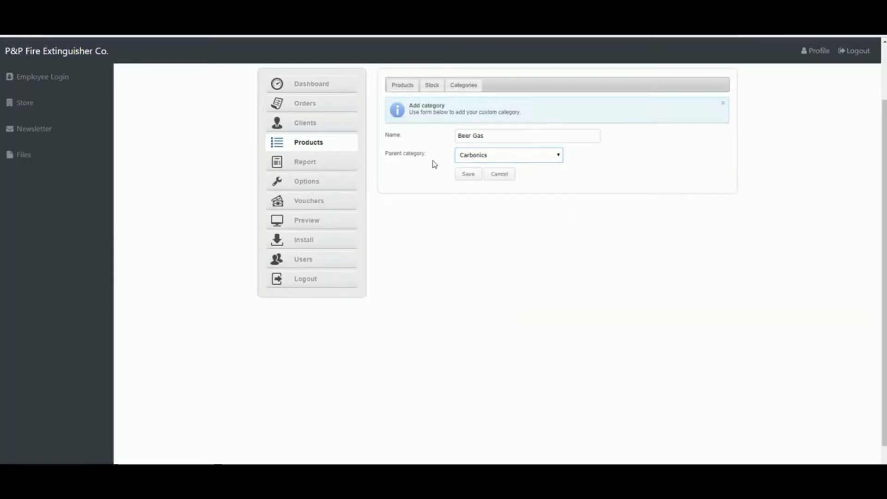
left_click(469, 179)
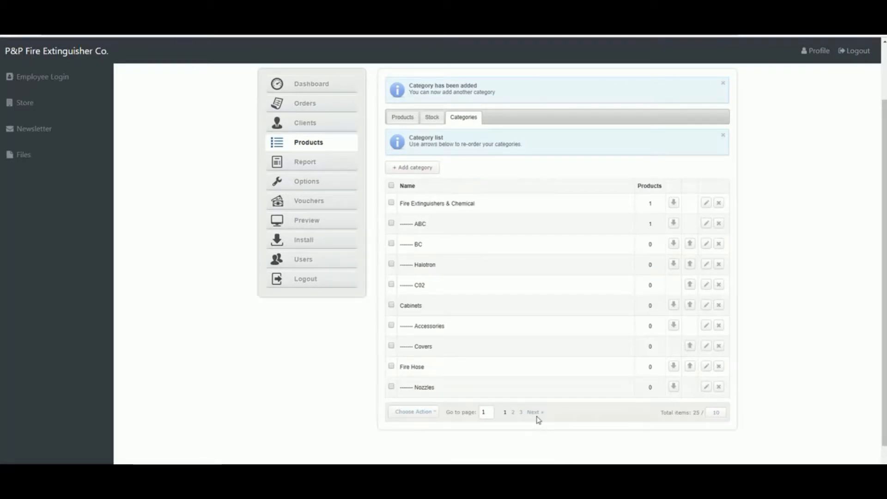
Page through the category list to page 3 to check the Beer Gas entry under Carbonics.
left_click(535, 413)
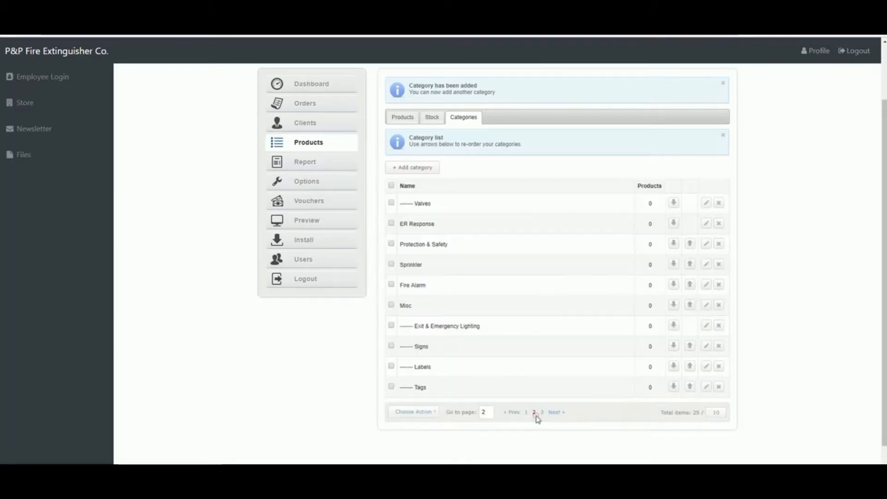
left_click(535, 413)
left_click(534, 414)
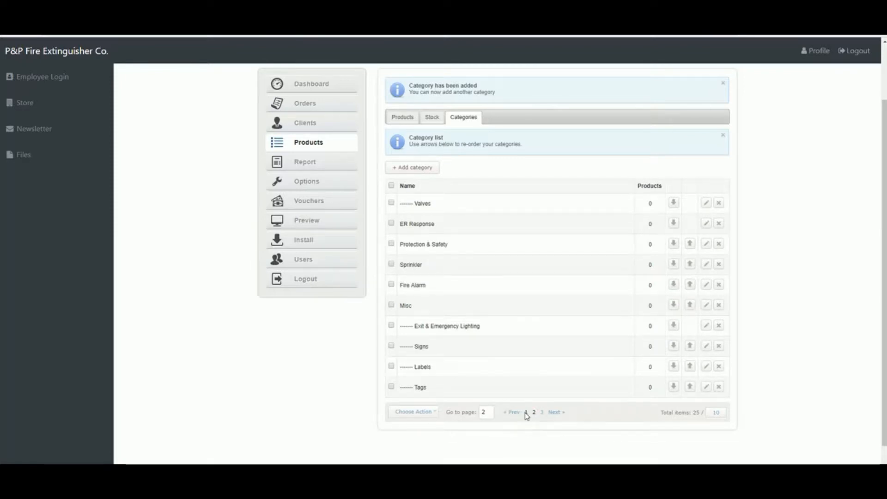
left_click(526, 412)
left_click(513, 413)
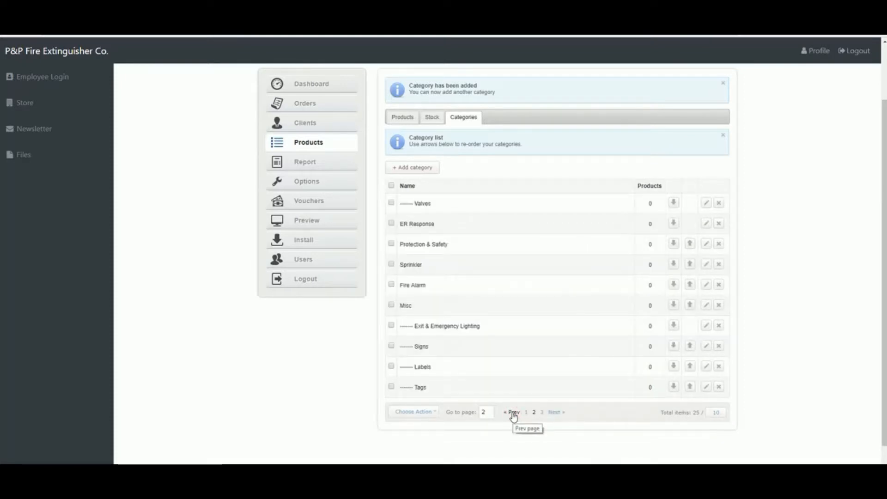
left_click(534, 414)
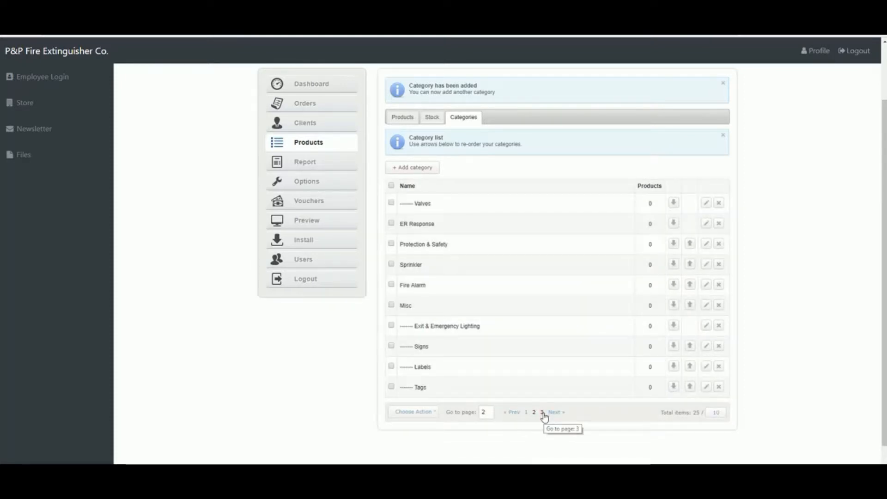
left_click(543, 413)
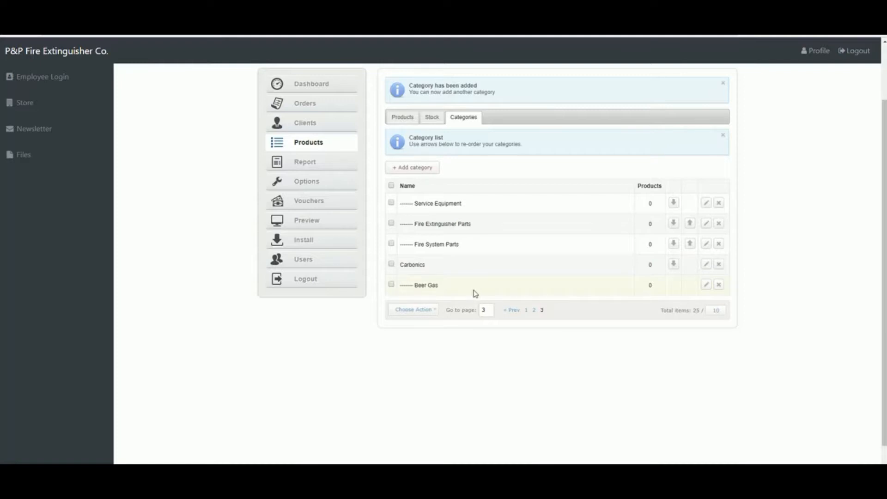
Look at the completed-orders report page and the store's general and payment options.
scroll(245, 339, "up", 2)
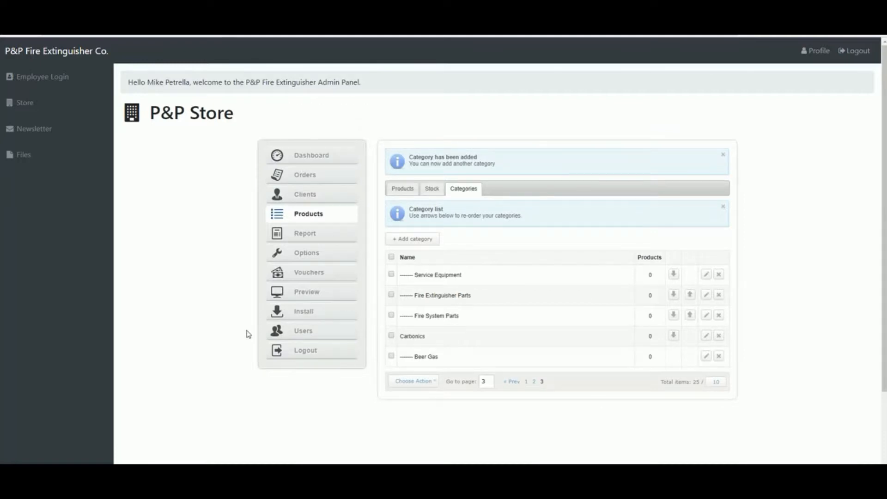
left_click(311, 239)
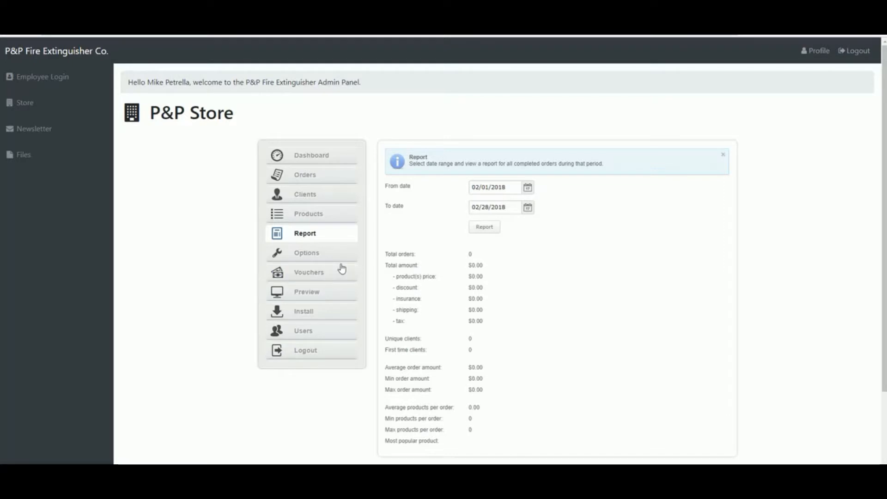
left_click(314, 255)
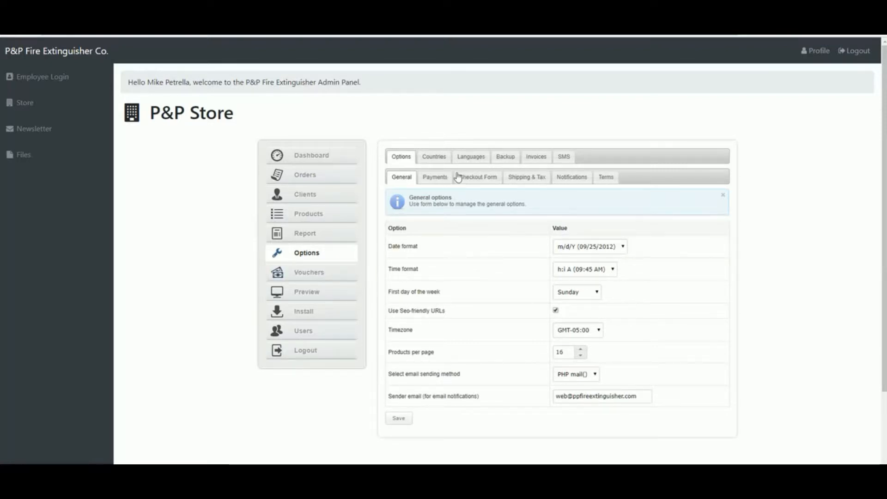
left_click(438, 180)
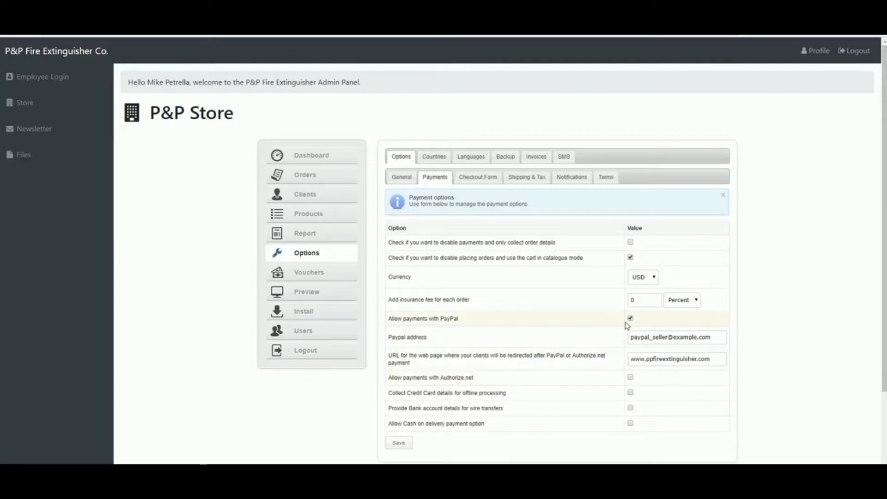
left_click(399, 180)
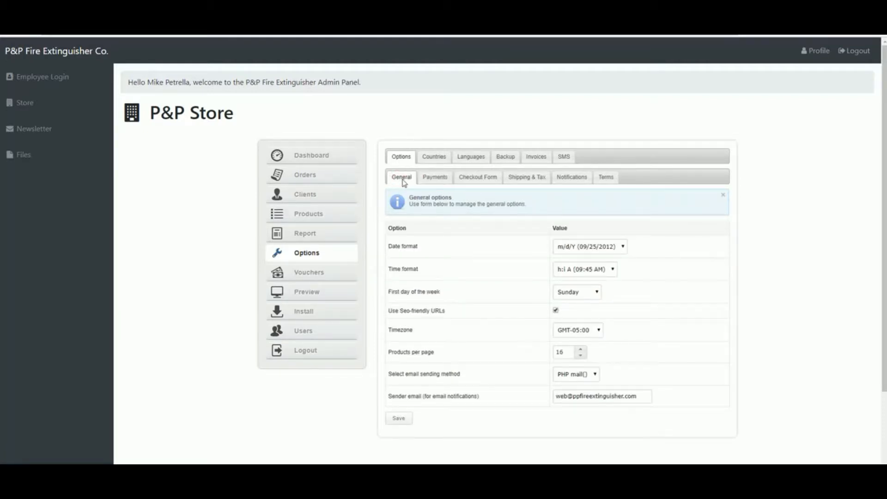
Look through the checkout form, shipping and tax, notification and terms options, ending back on the payment options.
left_click(480, 181)
left_click(530, 181)
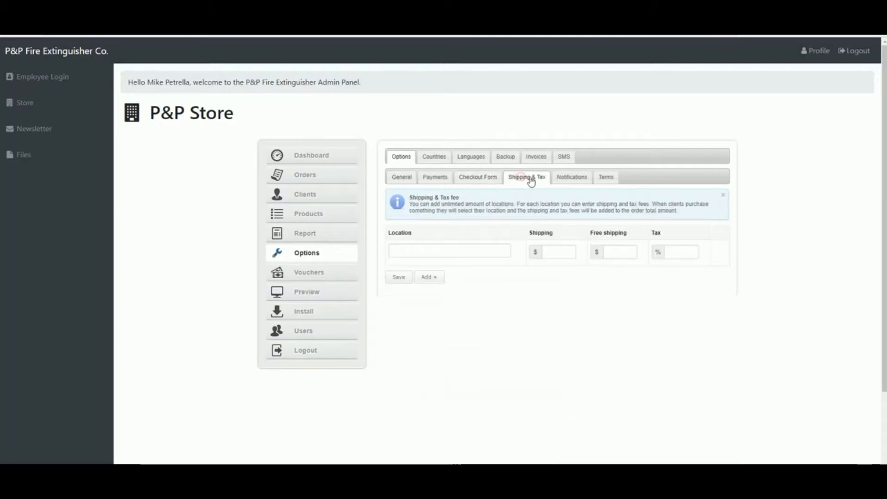
left_click(564, 180)
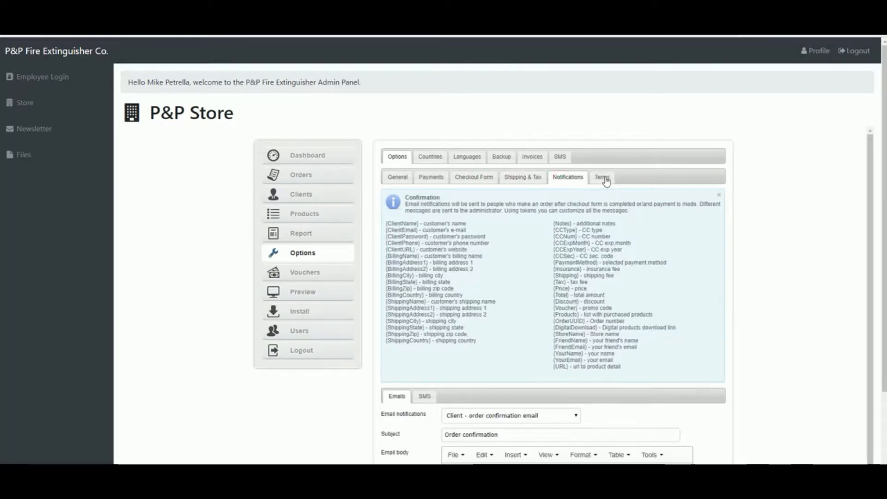
left_click(605, 179)
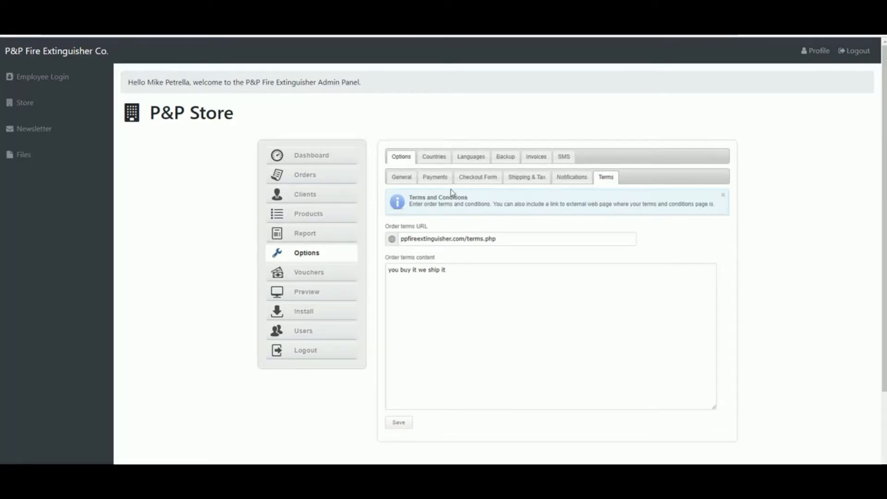
left_click(396, 181)
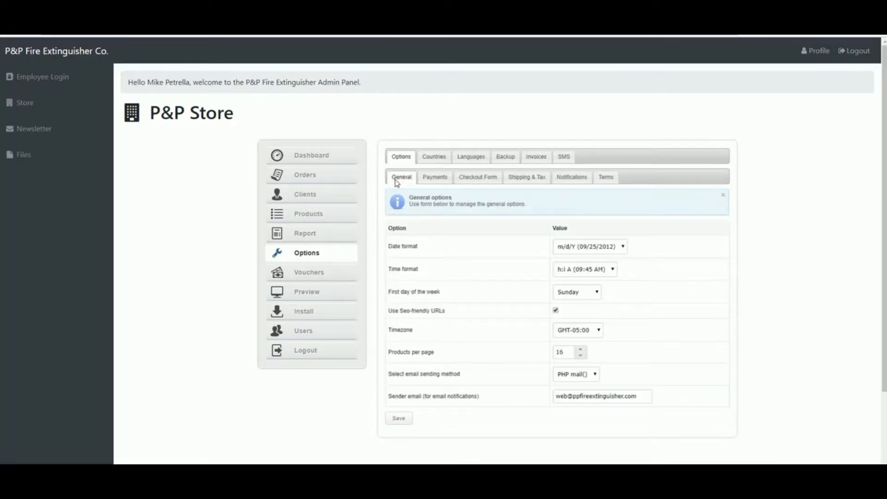
left_click(428, 181)
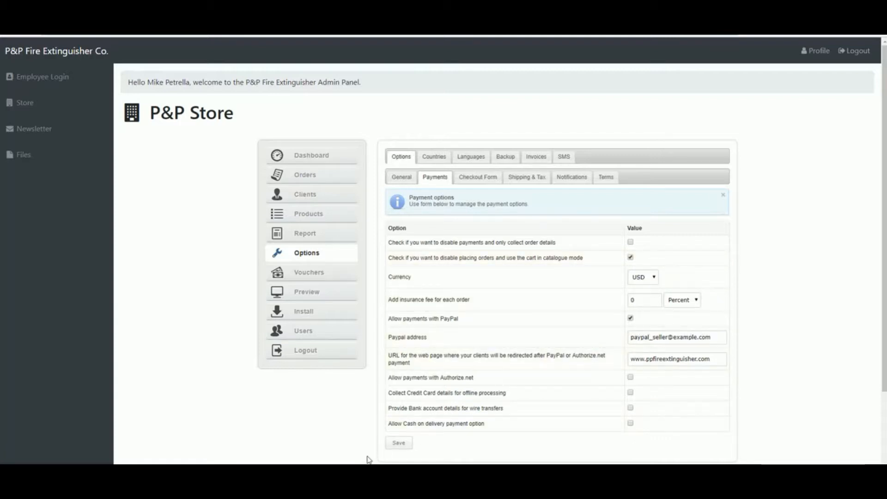
Start a new voucher with the code 20PP and a discount of 20 percent.
left_click(307, 277)
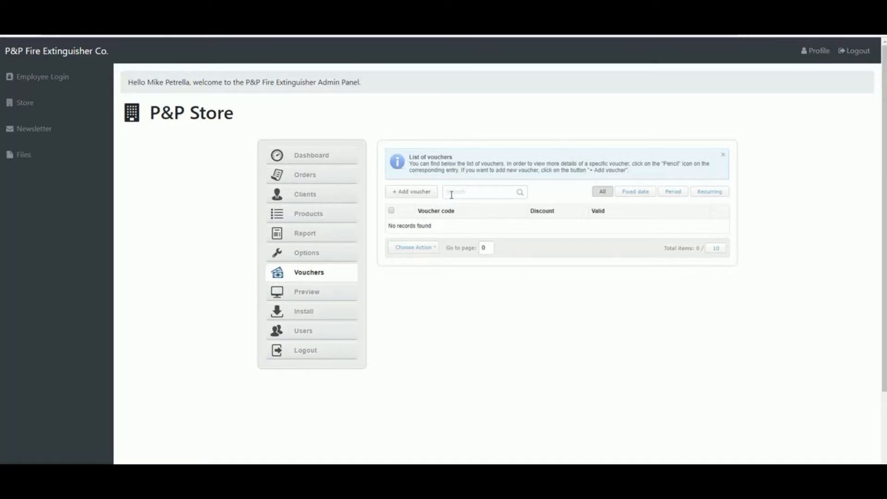
left_click(424, 193)
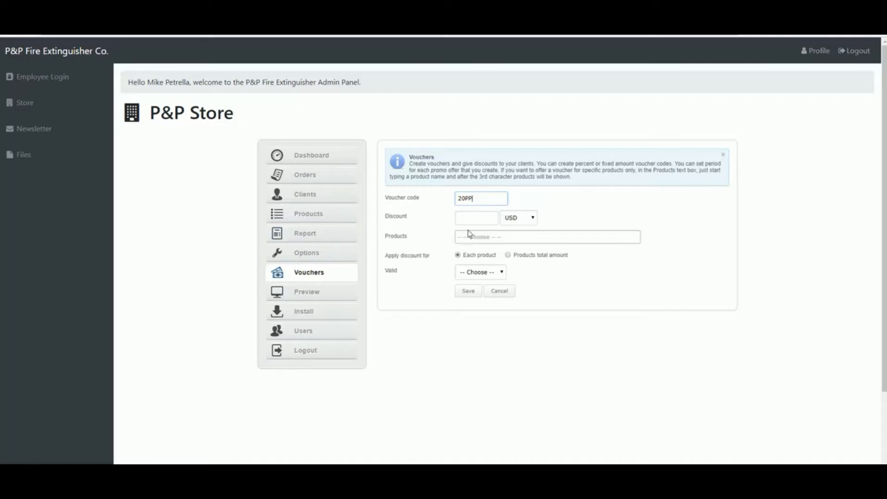
left_click(471, 218)
left_click(530, 218)
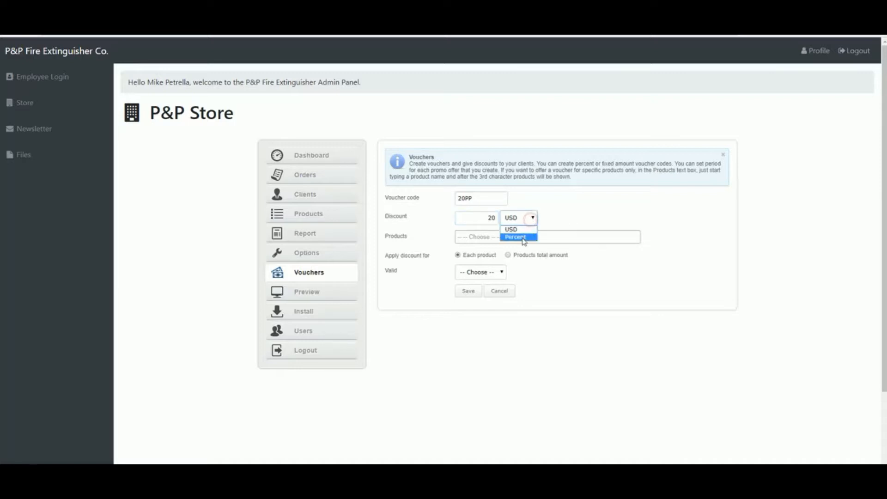
left_click(533, 215)
left_click(533, 213)
left_click(522, 238)
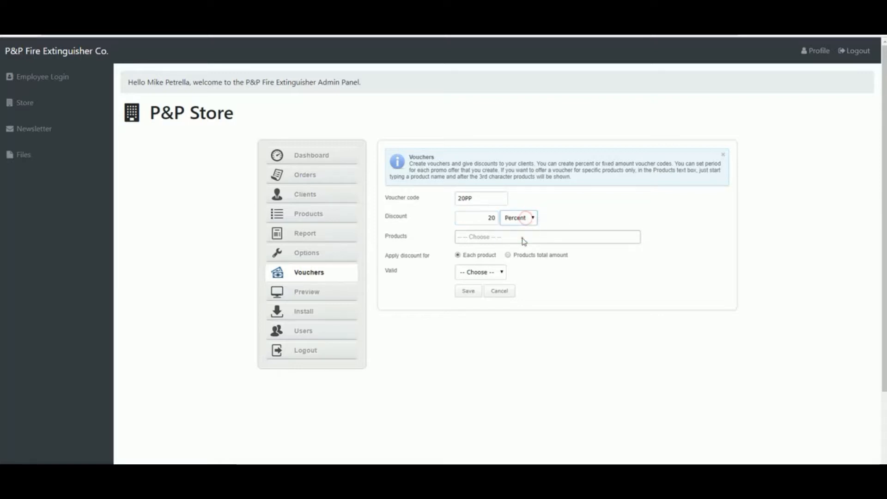
Assign the voucher to ABC Dry Chemical Fire Extinguisher (PP1201) and make it valid on the fixed date 02/01/2018.
left_click(483, 237)
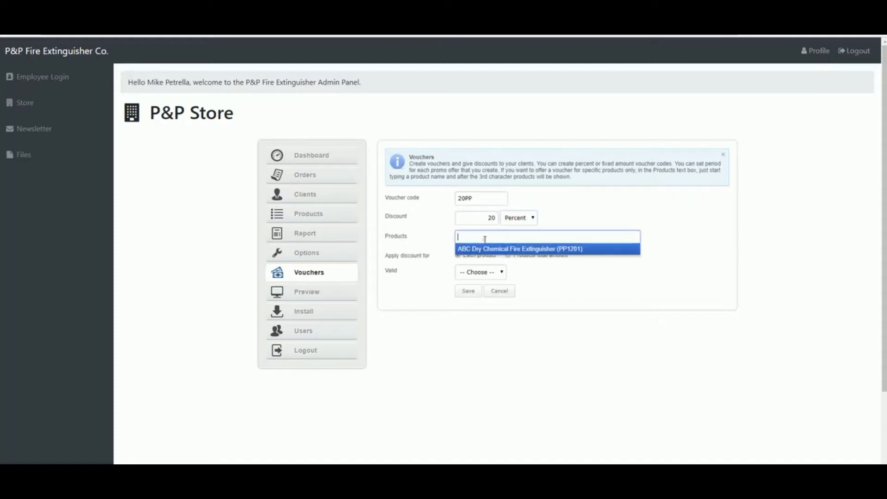
left_click(511, 251)
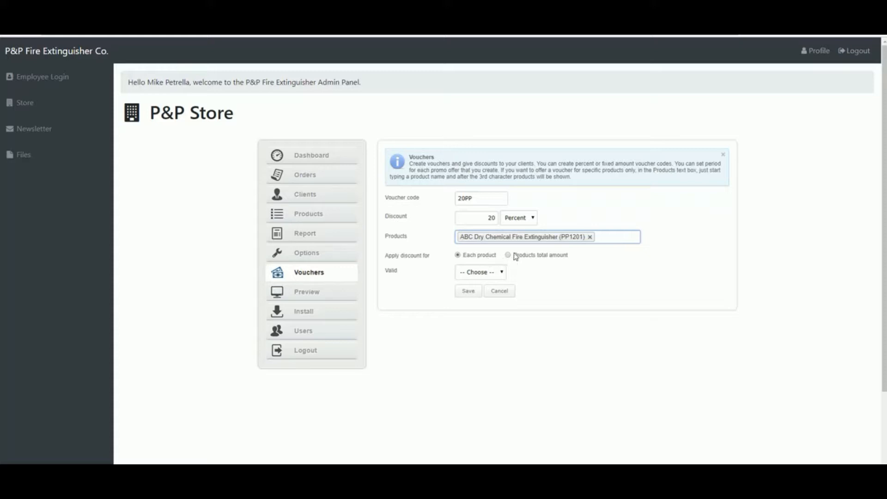
left_click(494, 272)
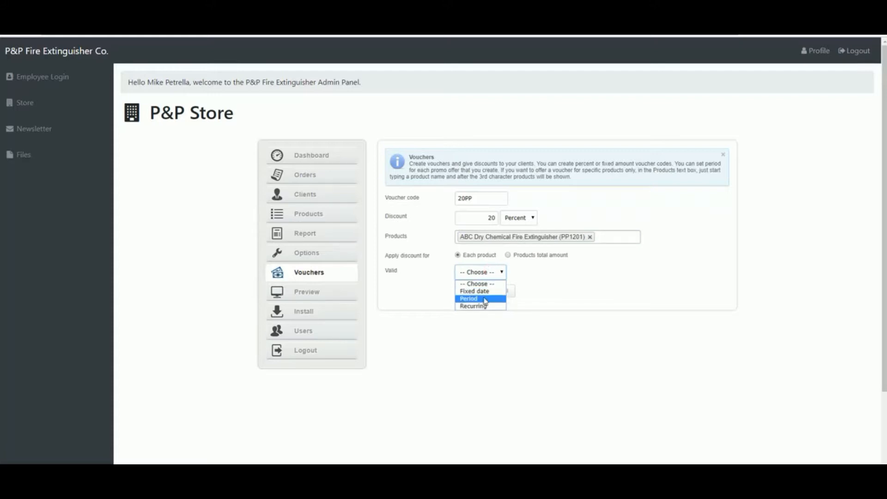
left_click(483, 292)
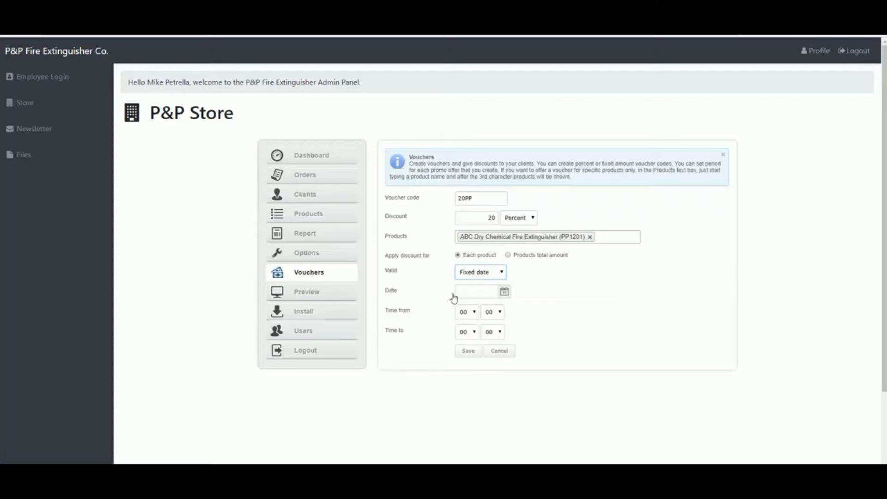
left_click(504, 291)
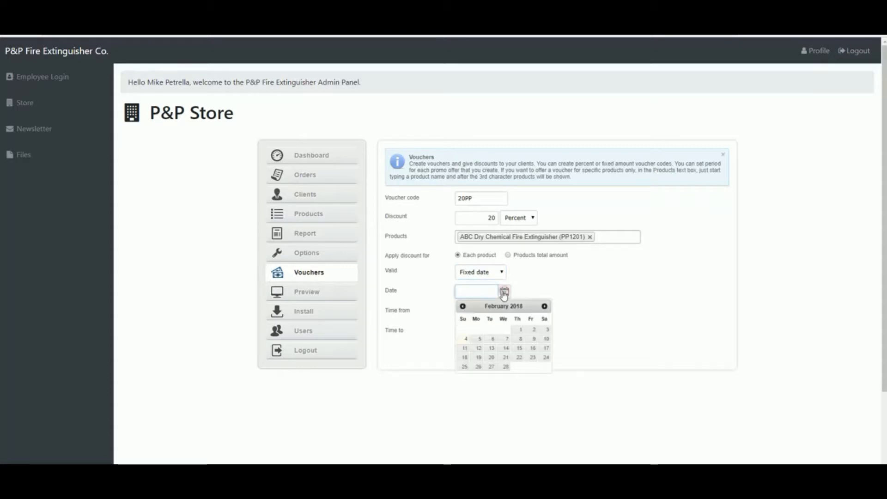
left_click(520, 330)
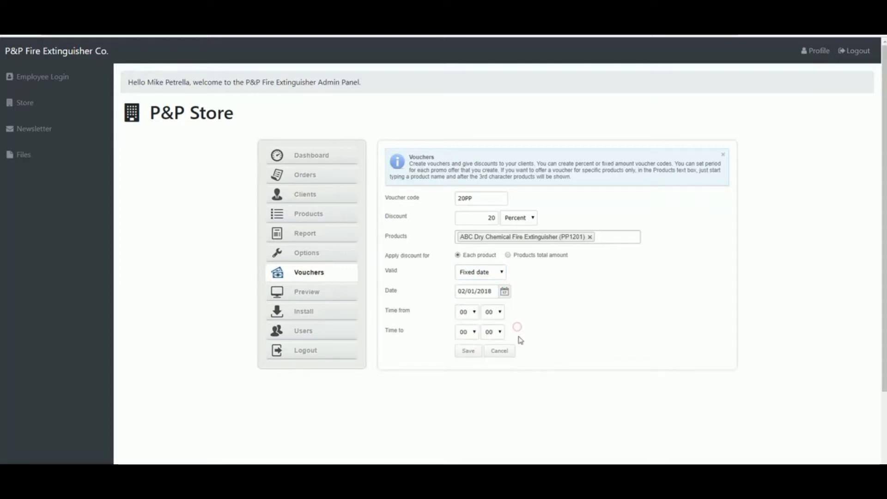
Set the voucher's valid time from 01:15 to 02:15 and save the voucher.
left_click(474, 313)
left_click(466, 331)
left_click(497, 314)
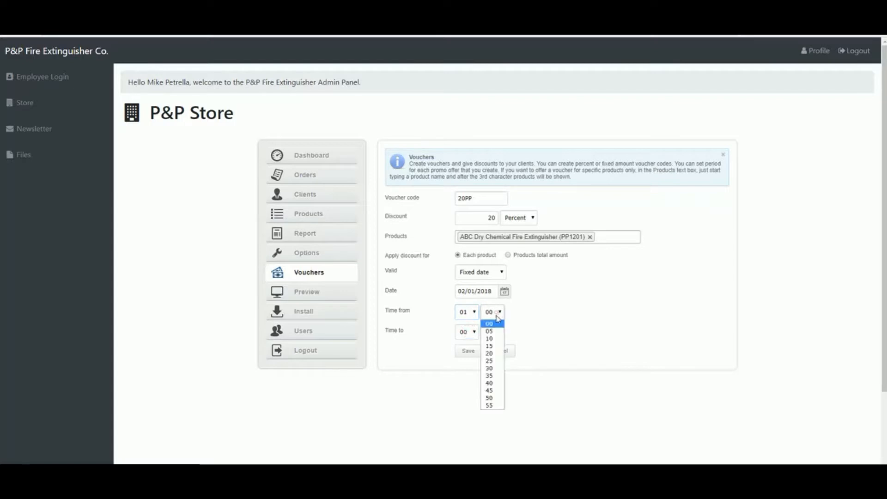
left_click(488, 346)
left_click(468, 332)
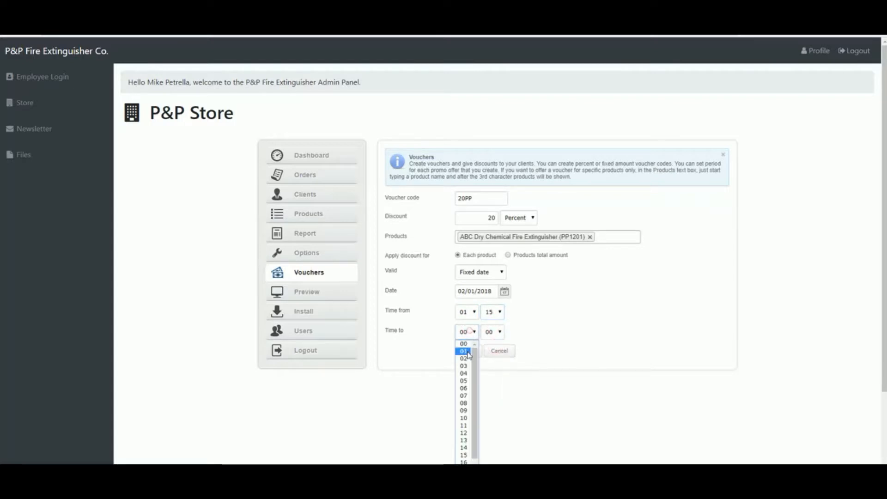
left_click(464, 359)
left_click(492, 331)
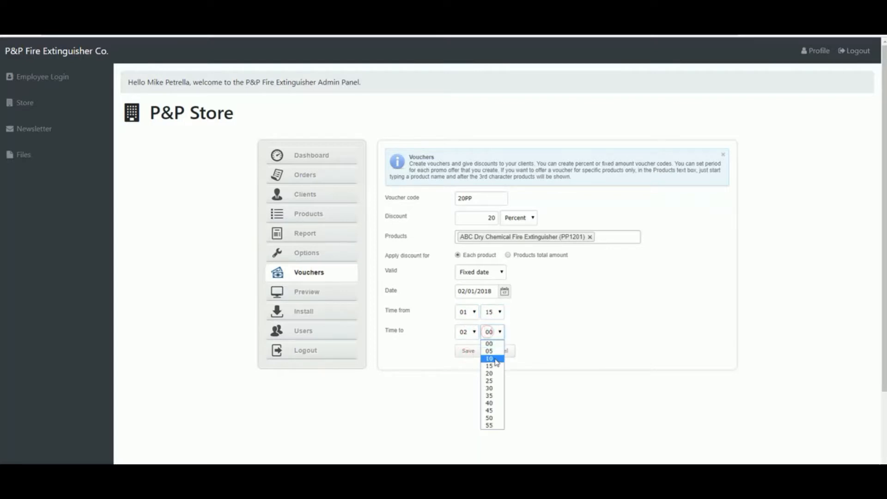
left_click(491, 366)
left_click(572, 335)
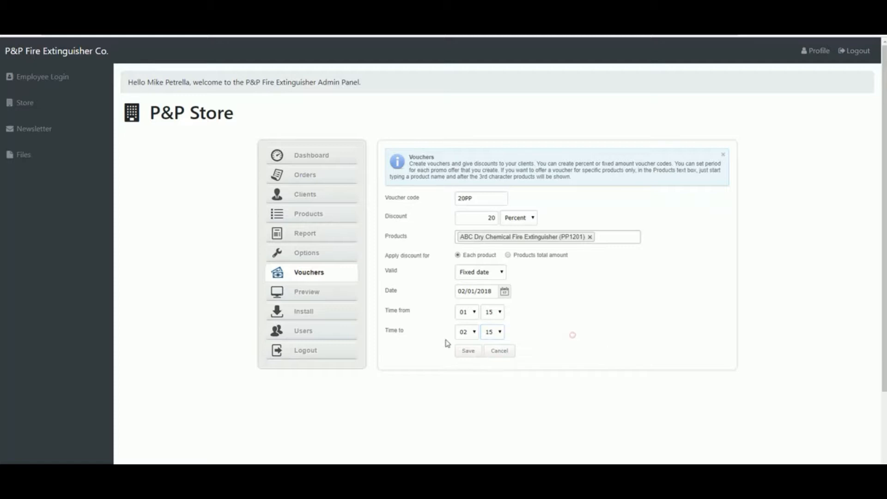
left_click(463, 358)
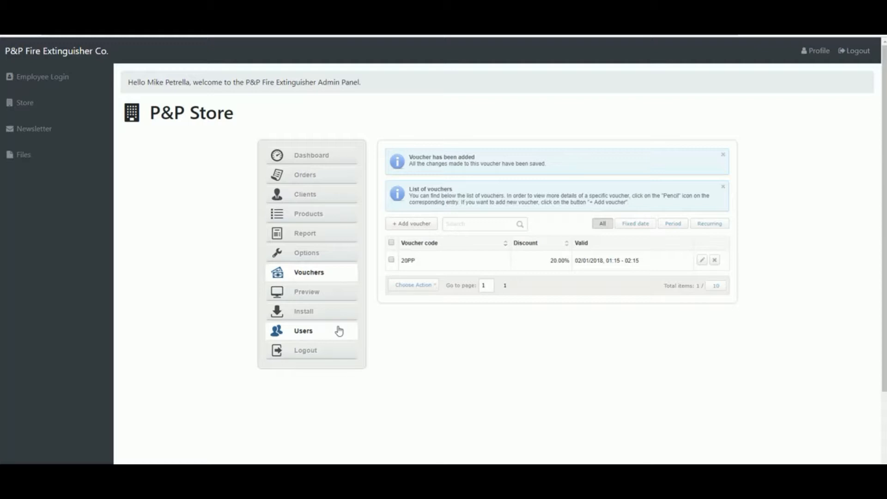
Start a new store product and enter Beer Gas as its product name.
left_click(324, 219)
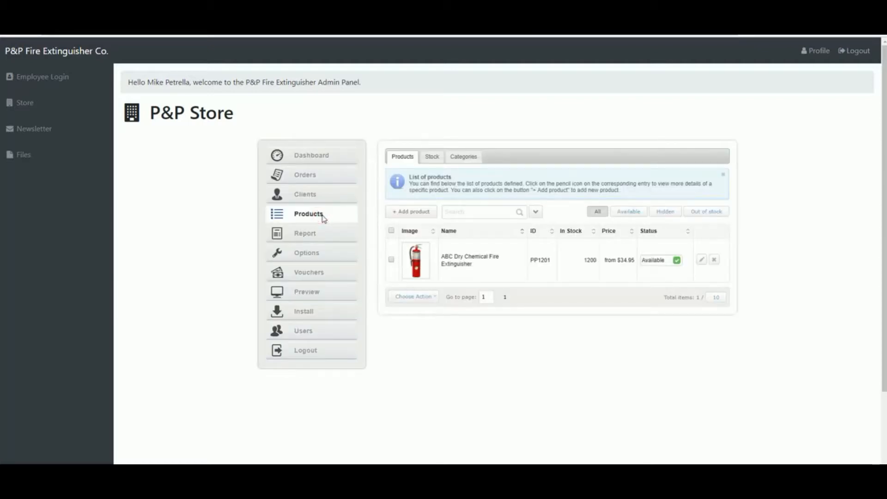
left_click(409, 213)
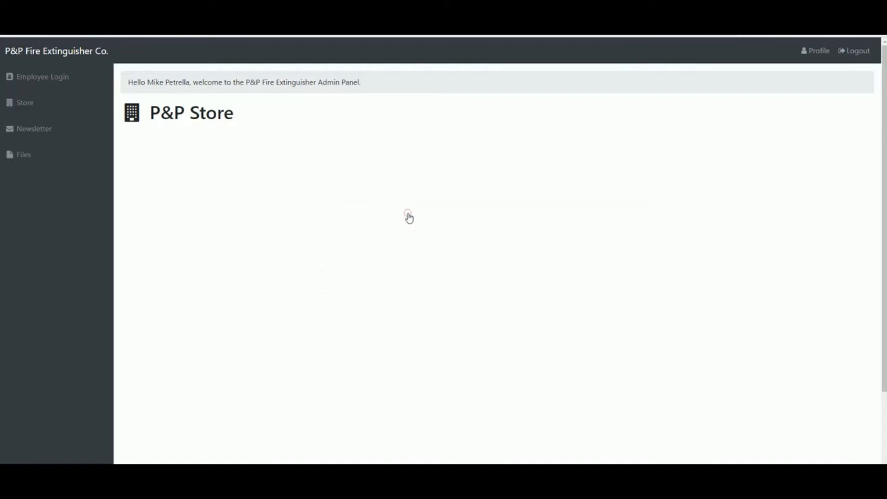
left_click(461, 229)
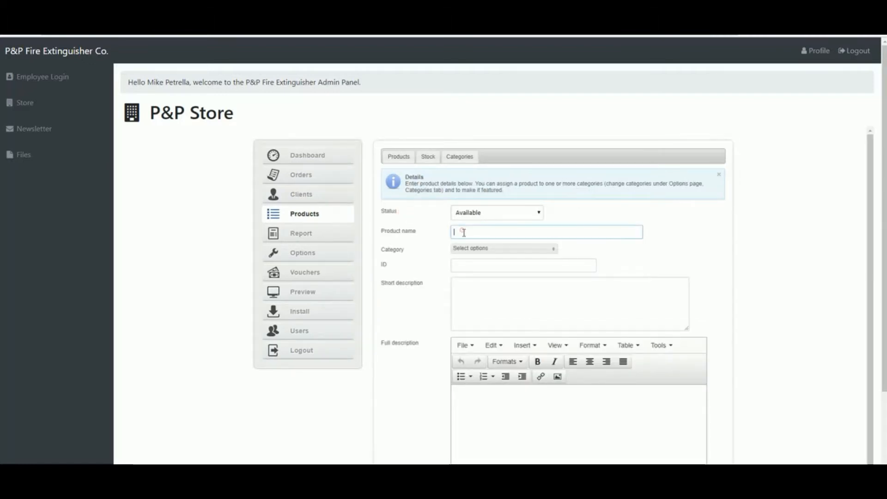
type("Beer")
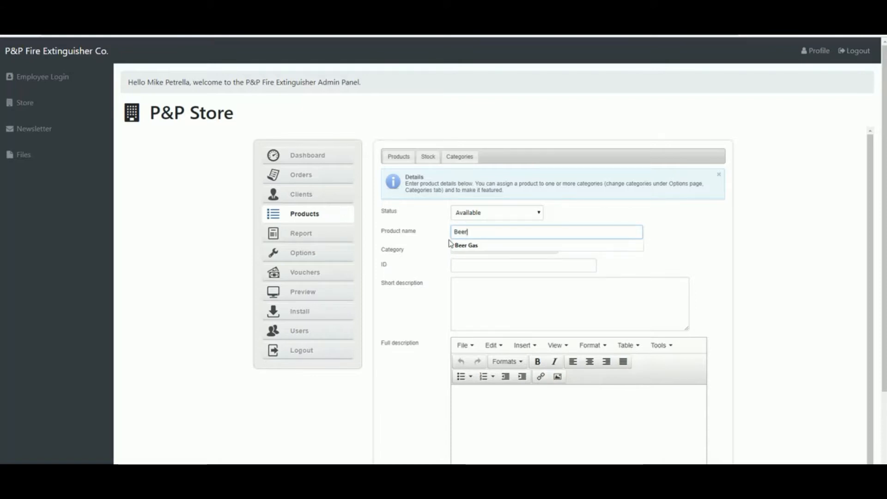
key("Down")
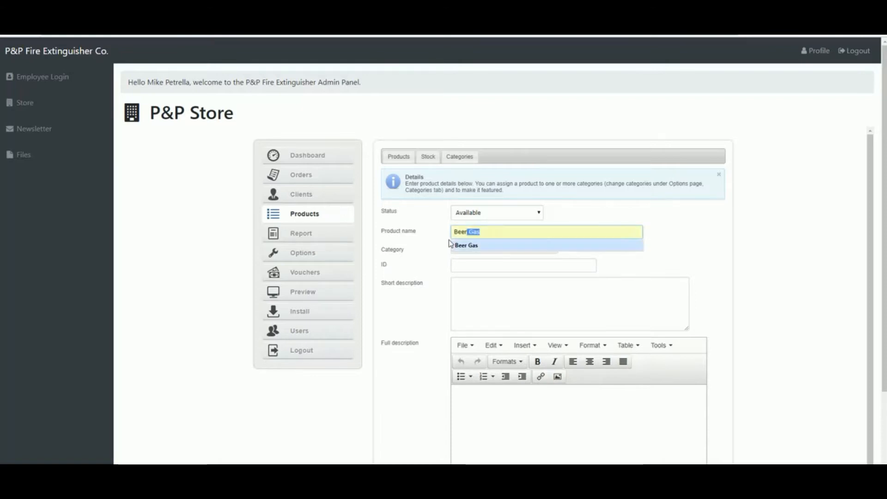
key("Return")
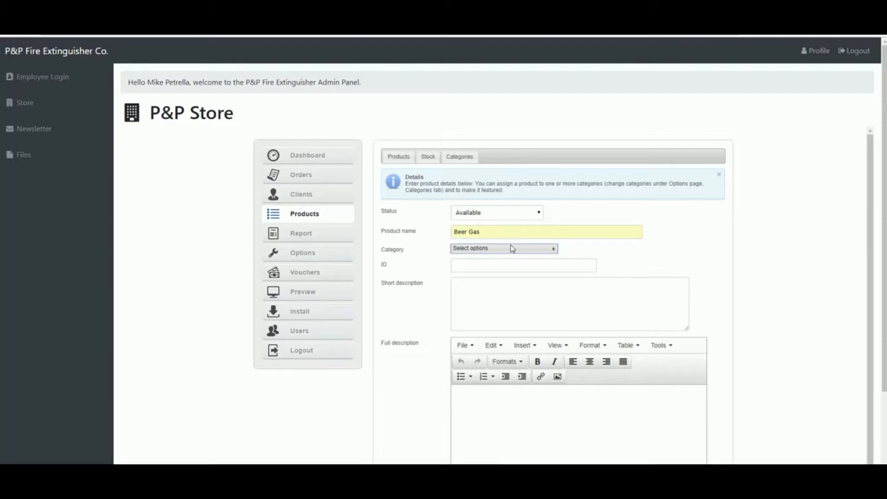
Review the status choices for the new product, leaving it set to Available.
left_click(504, 212)
left_click(504, 210)
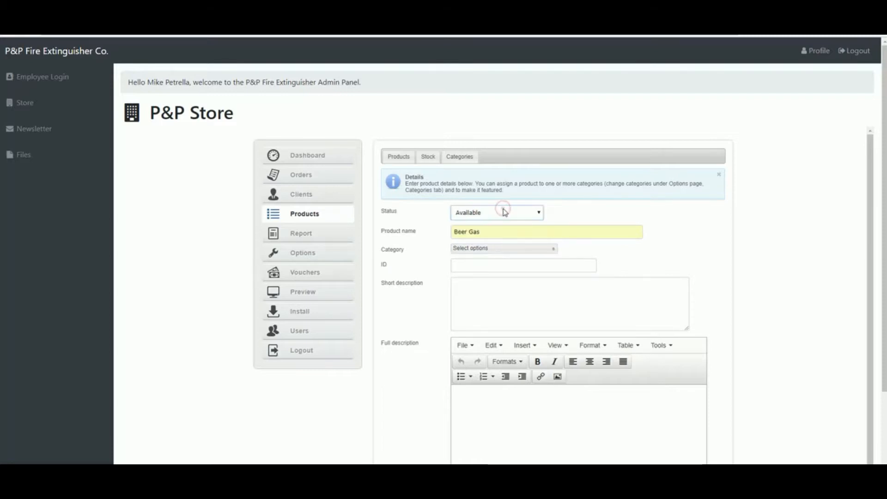
left_click(494, 213)
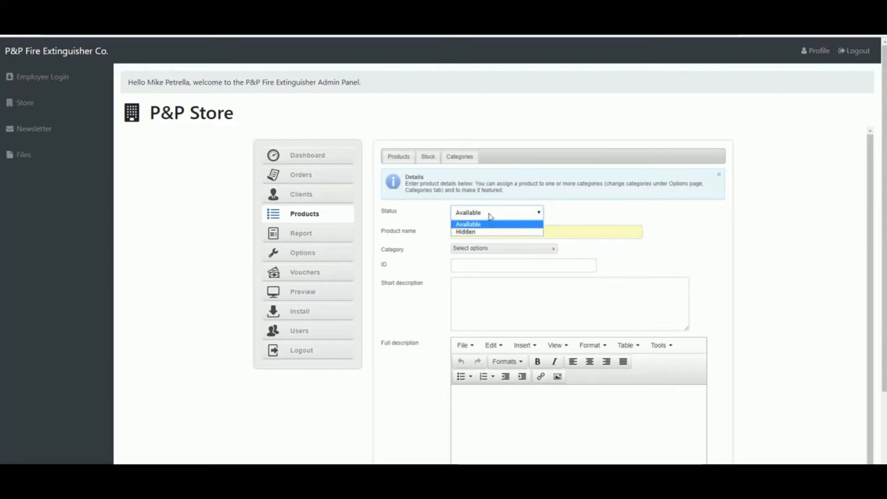
left_click(488, 213)
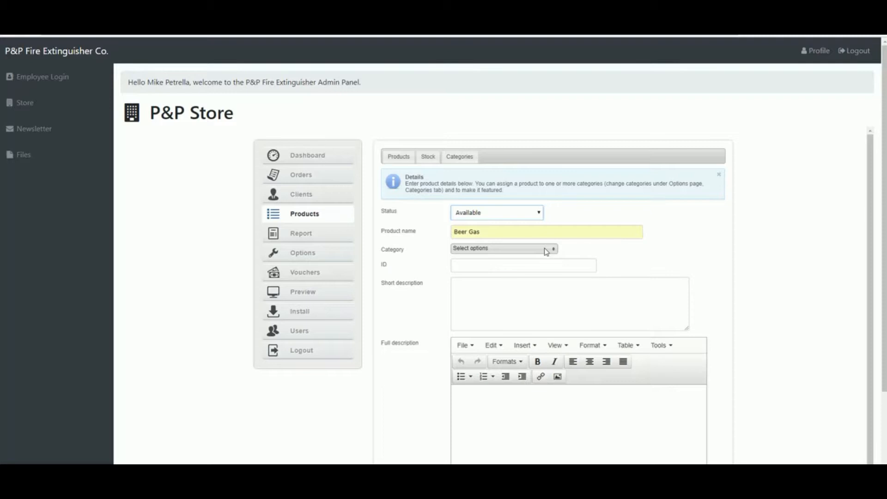
left_click(518, 212)
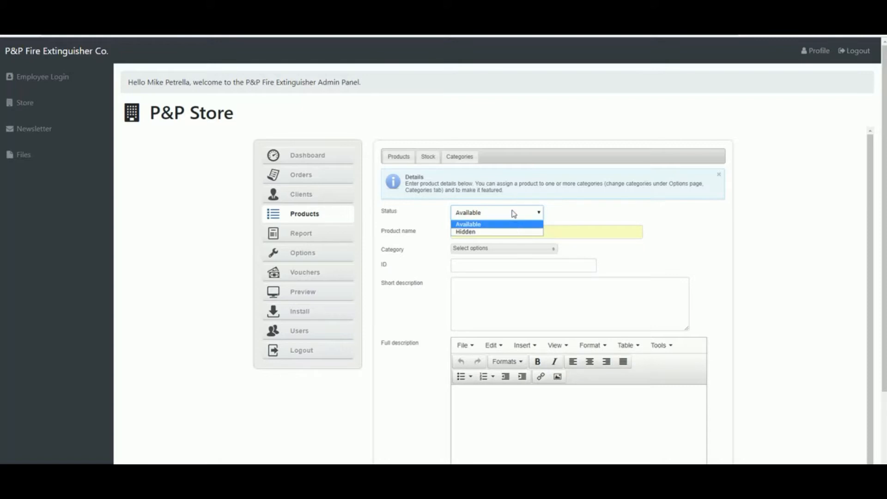
left_click(511, 212)
Enter 122124554 as the product ID and Beer Gas Short Desc as the short description.
left_click(480, 267)
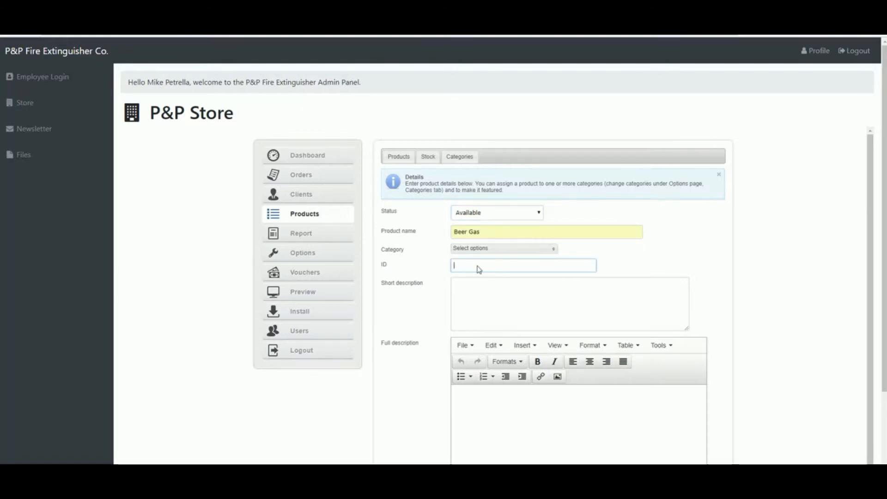
type("12212")
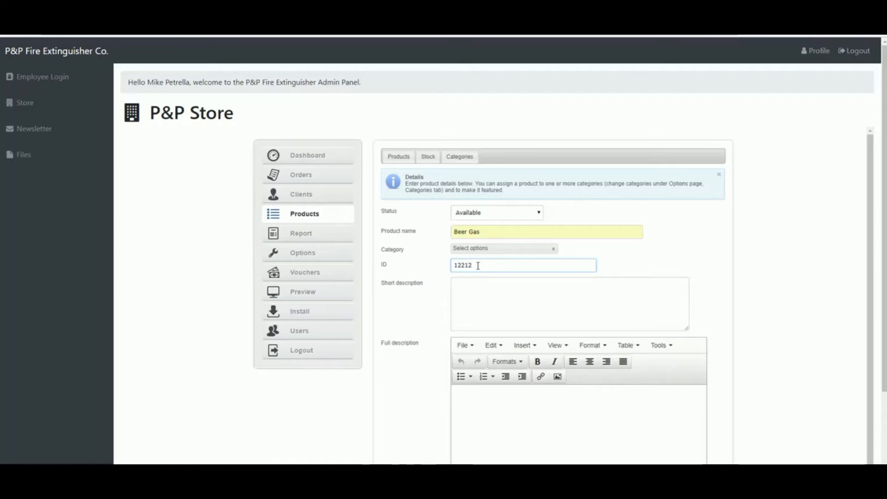
type("4454")
left_click(492, 294)
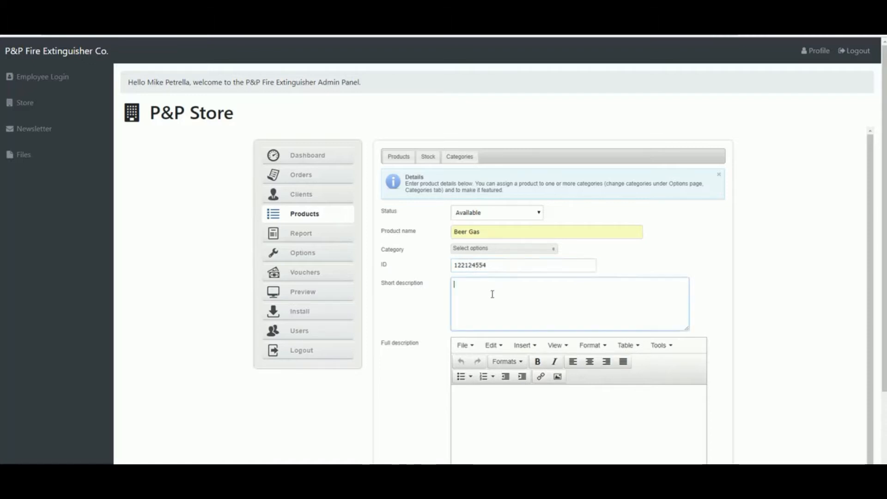
type("Beer Gas Short Desc")
Enter Beer Gas in bold as the first line of the full description.
left_click(482, 410)
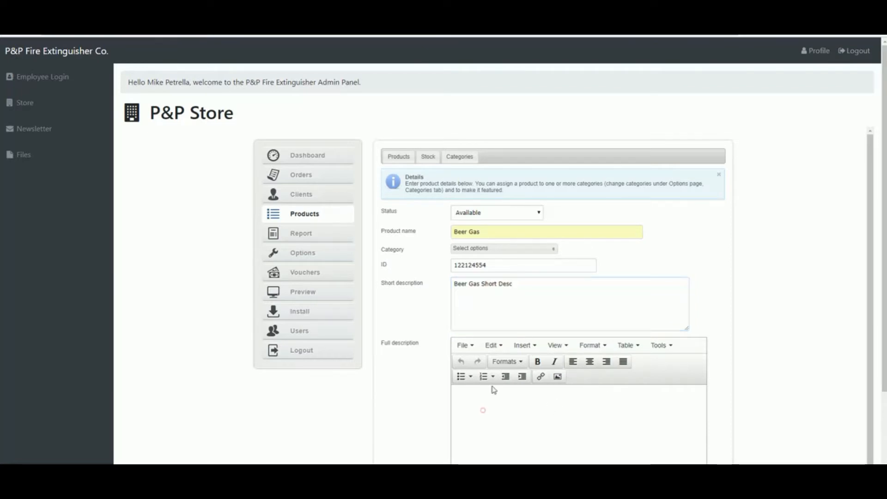
left_click(478, 389)
left_click(461, 391)
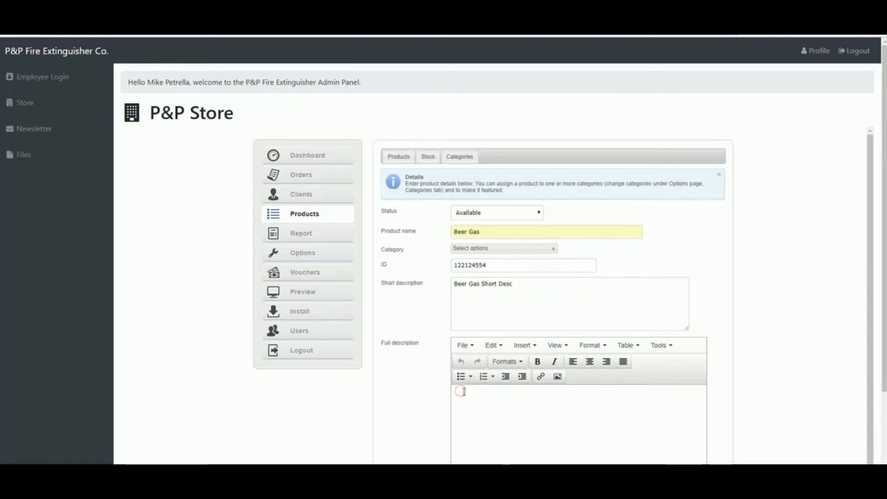
scroll(463, 391, "down", 1)
scroll(464, 393, "down", 3)
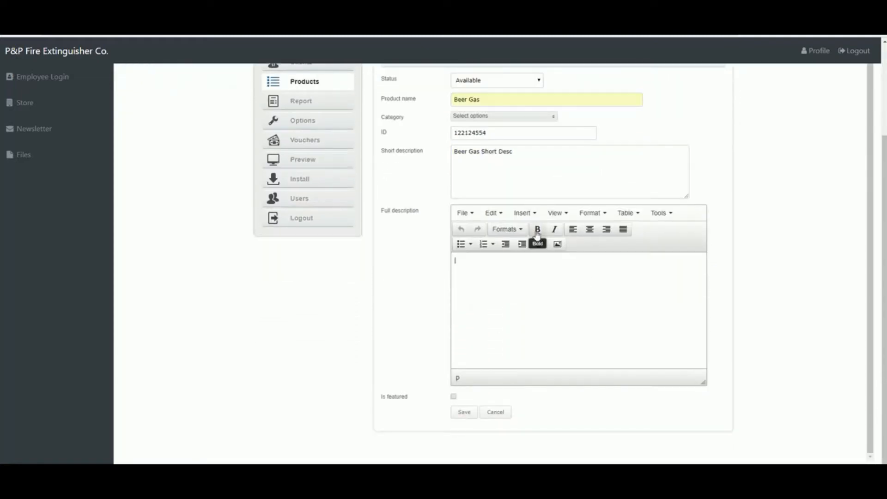
left_click(537, 229)
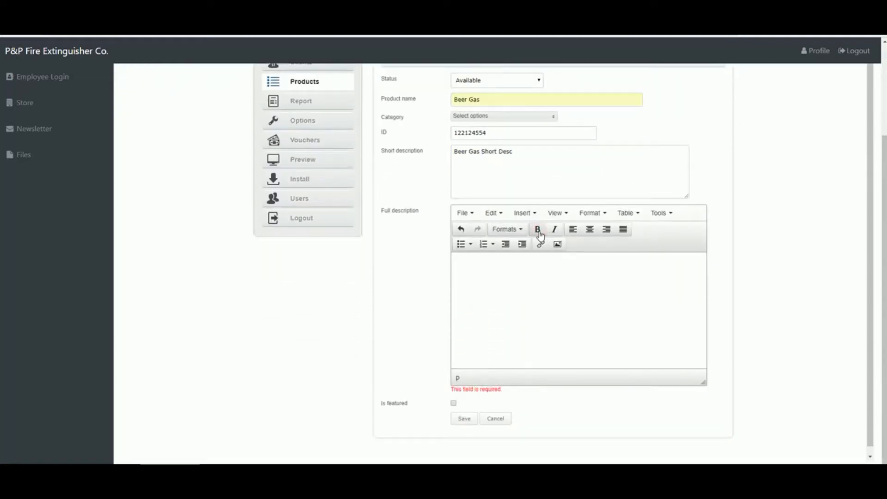
type("Beer Gas")
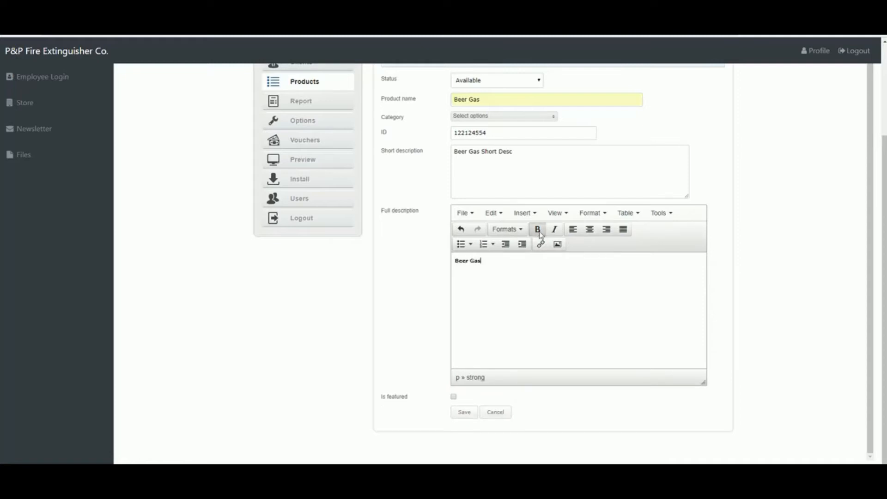
Add the italic line "Doesn't give you headaches." to the full description and save the product as featured.
key("Return")
left_click(539, 231)
left_click(556, 231)
type("Doesn't give you he")
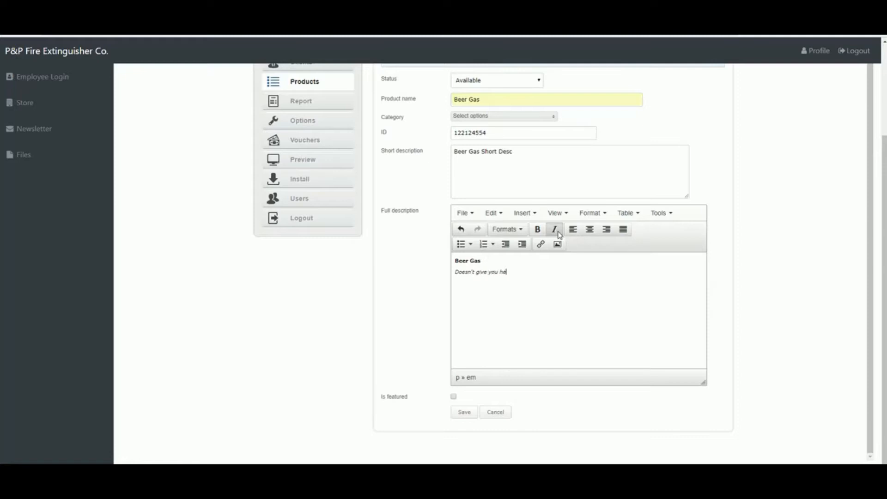
type("adaches.")
left_click(453, 397)
left_click(467, 415)
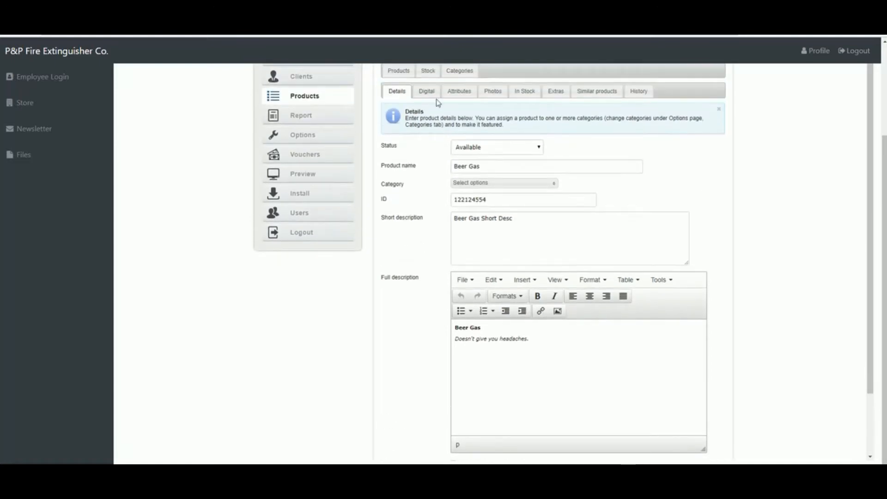
Add a new attribute set named Weight to the Beer Gas product.
left_click(432, 95)
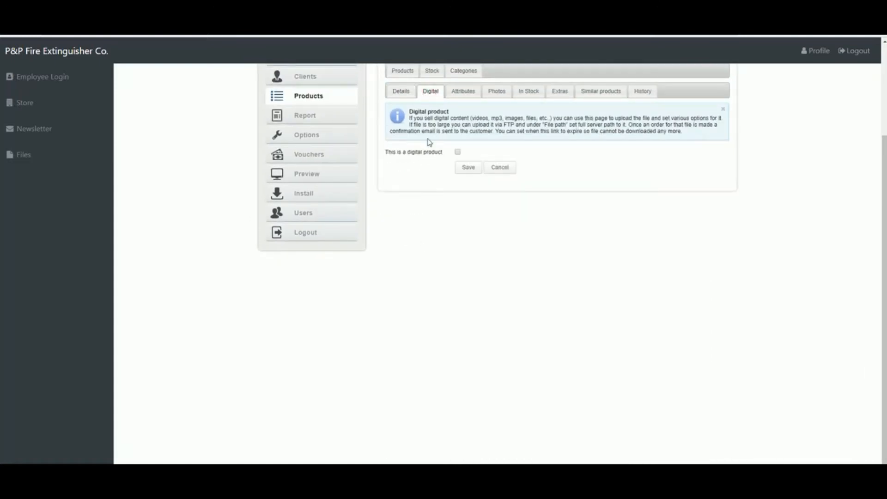
left_click(463, 91)
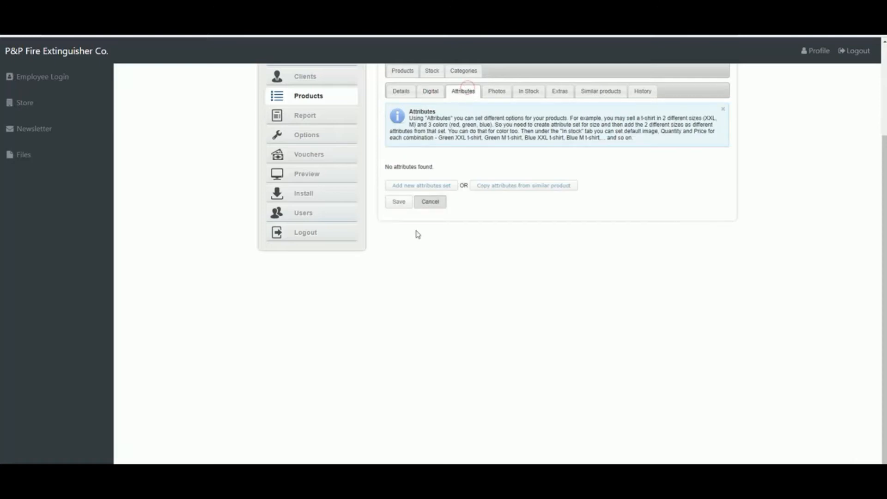
left_click(421, 185)
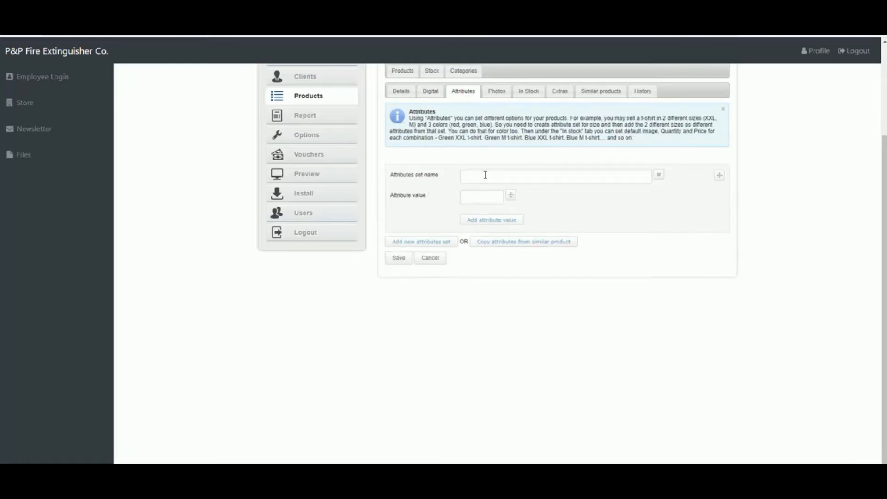
left_click(485, 177)
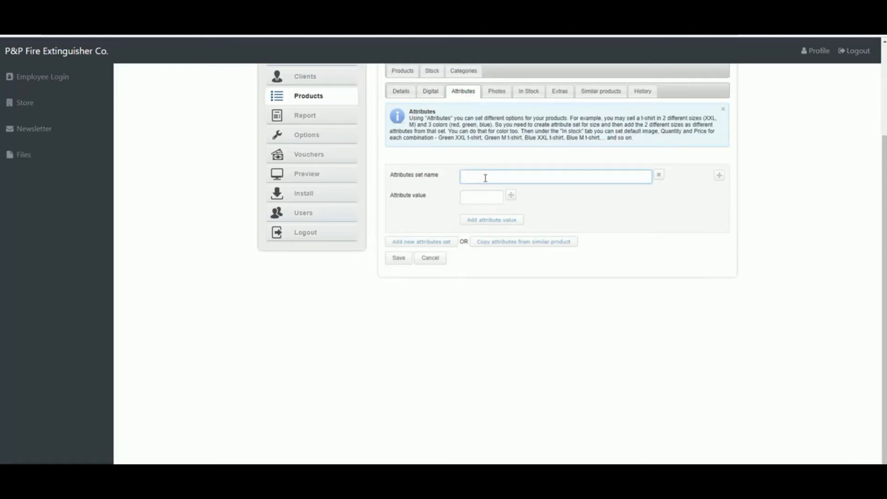
type("Weight")
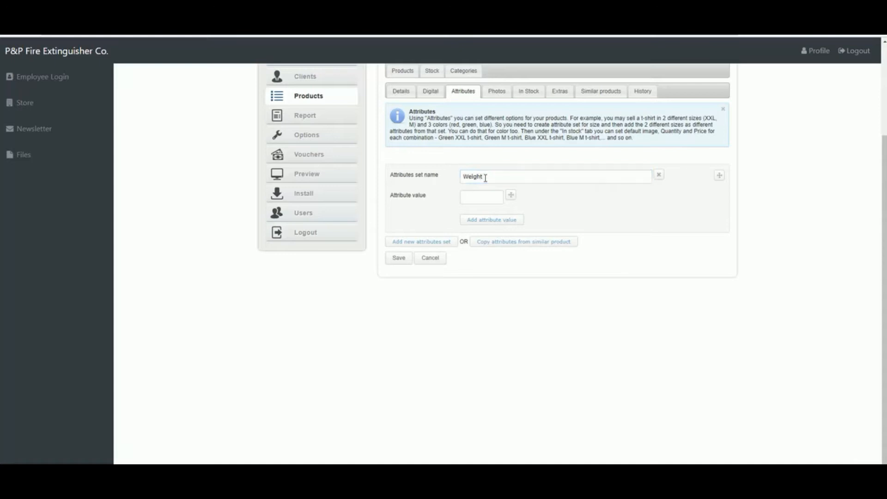
Give the Weight attribute set the values 20lb. and 50lb. and save the attributes.
left_click(477, 198)
type("20lb.")
left_click(510, 218)
left_click(544, 195)
type("50lb.")
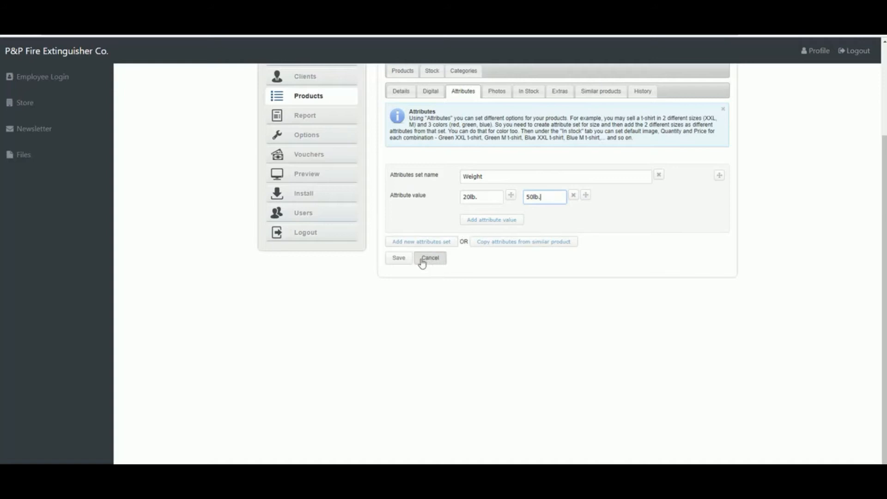
left_click(401, 259)
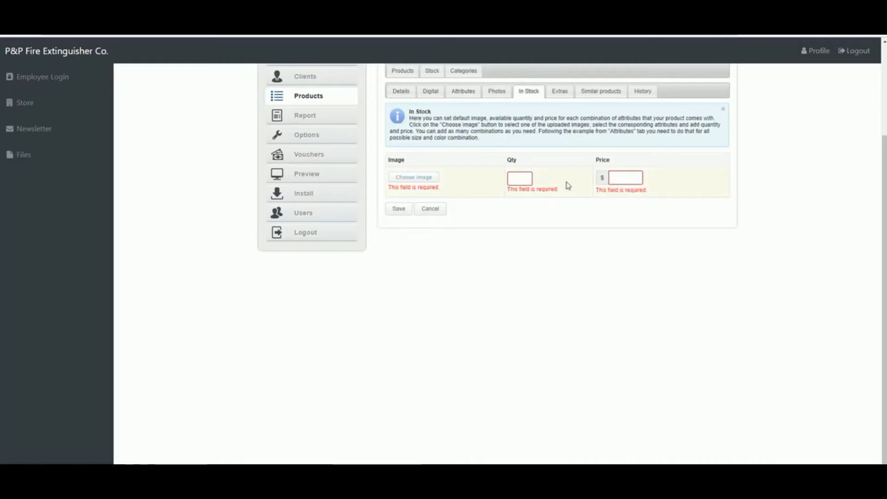
Upload the gasCylinder image as the product's photo.
scroll(487, 264, "up", 1)
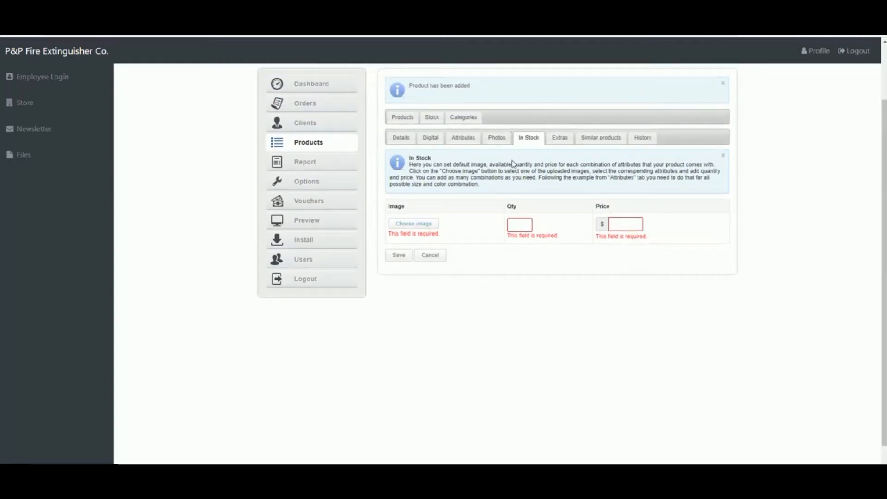
left_click(497, 143)
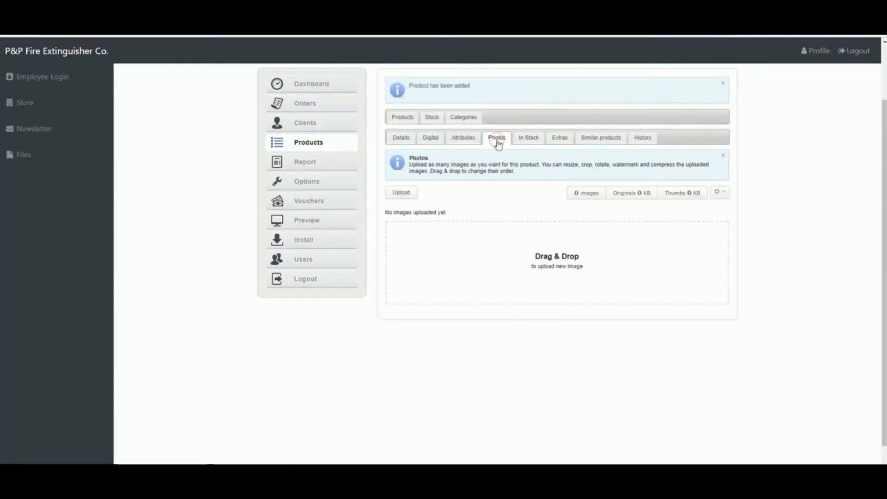
left_click(402, 193)
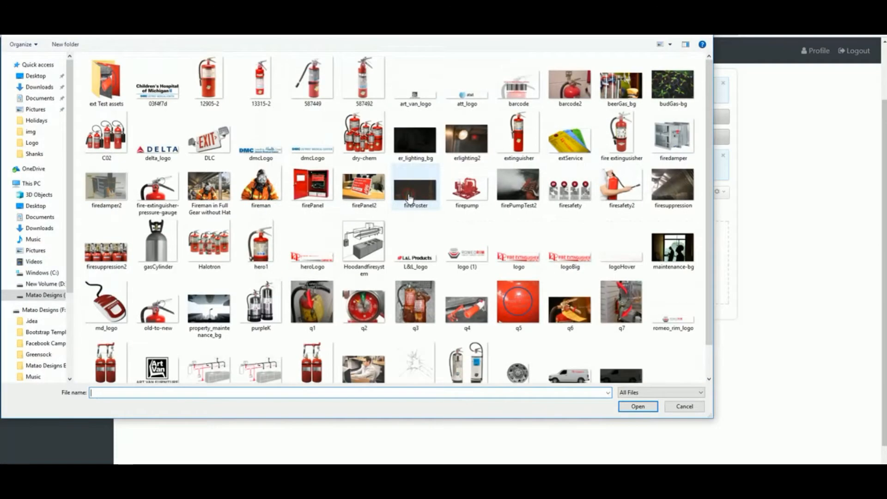
left_click(156, 245)
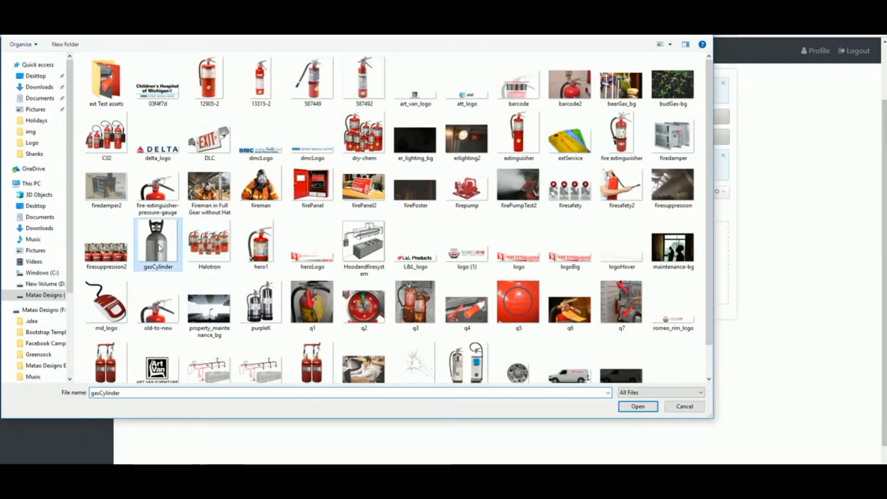
left_click(633, 407)
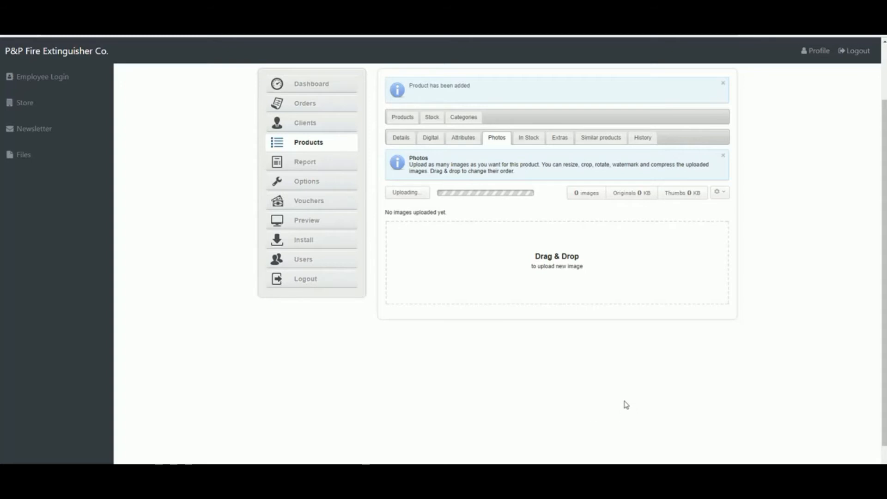
left_click(464, 139)
left_click(496, 146)
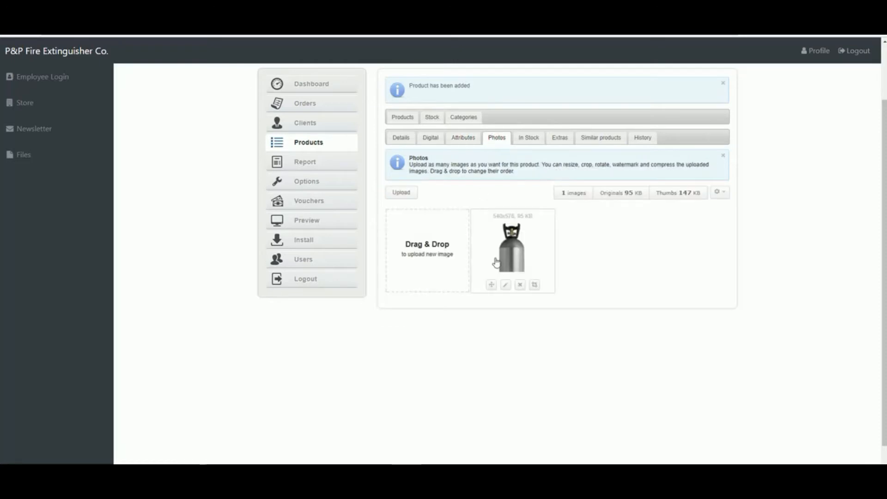
Choose the uploaded gas cylinder photo as the image for the product's stock entry.
left_click(529, 143)
left_click(418, 230)
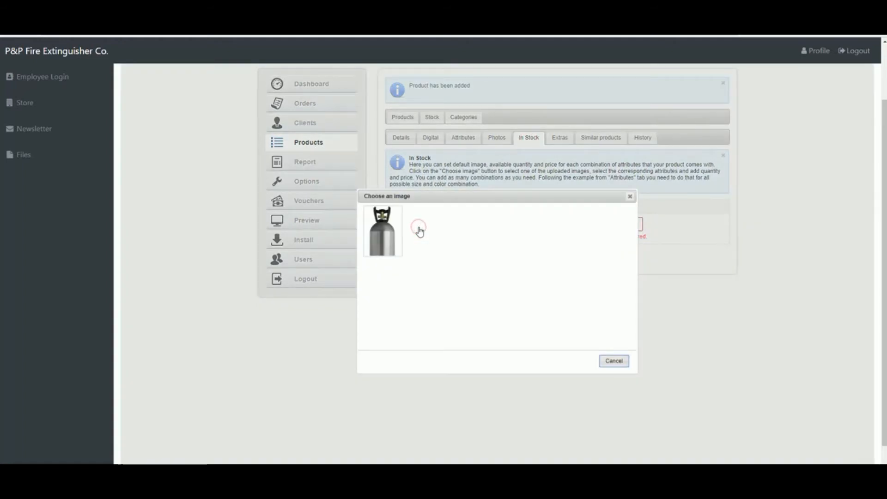
left_click(389, 242)
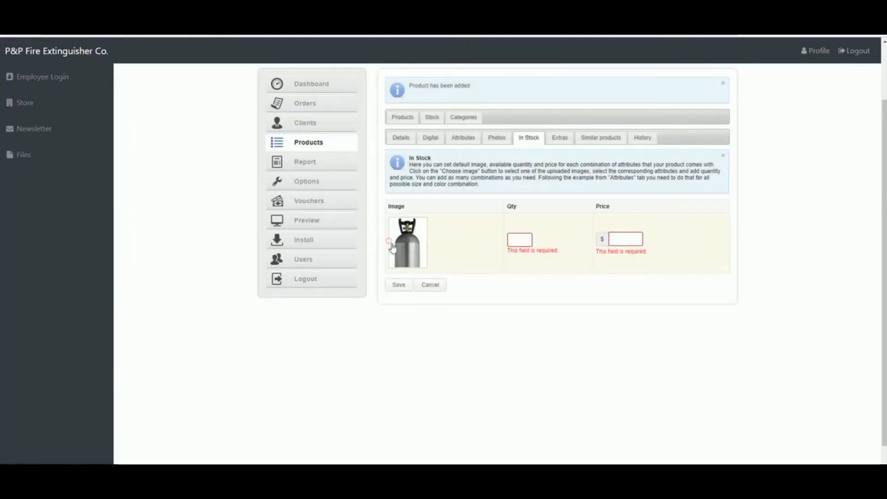
Set the stock entry's quantity to 10 and its price to $20, and save the product.
left_click(515, 241)
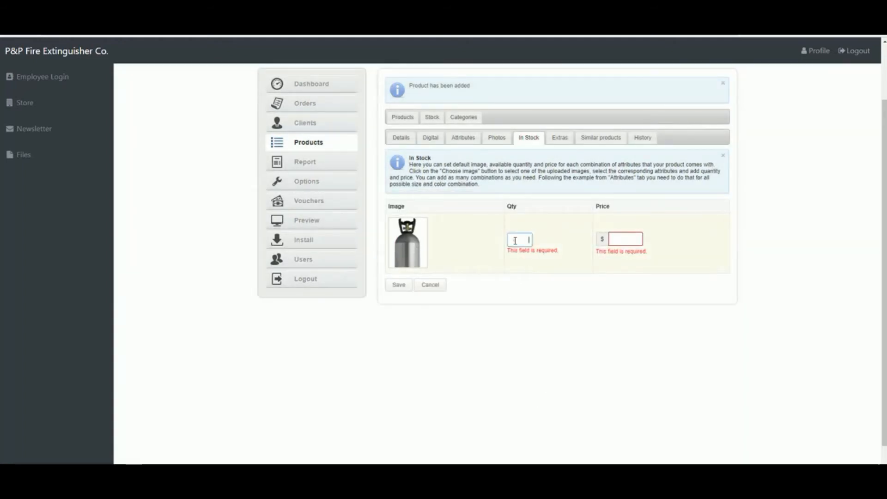
type("10")
left_click(621, 239)
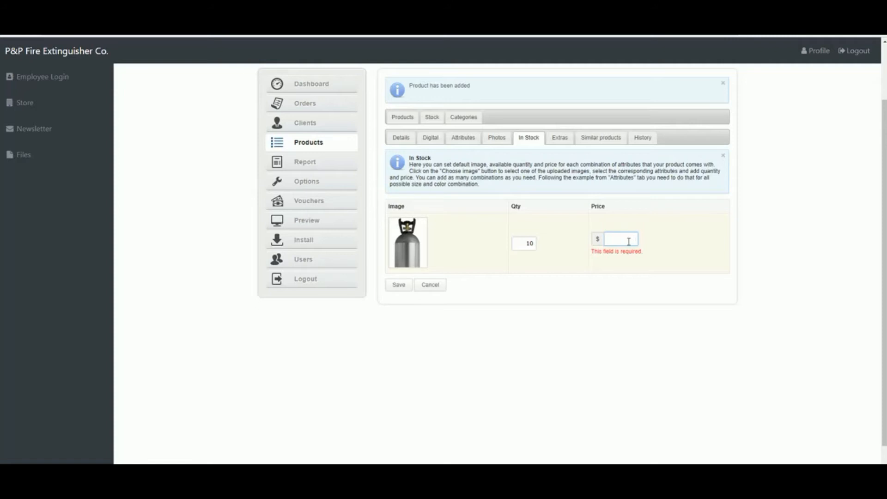
type("20")
left_click(457, 336)
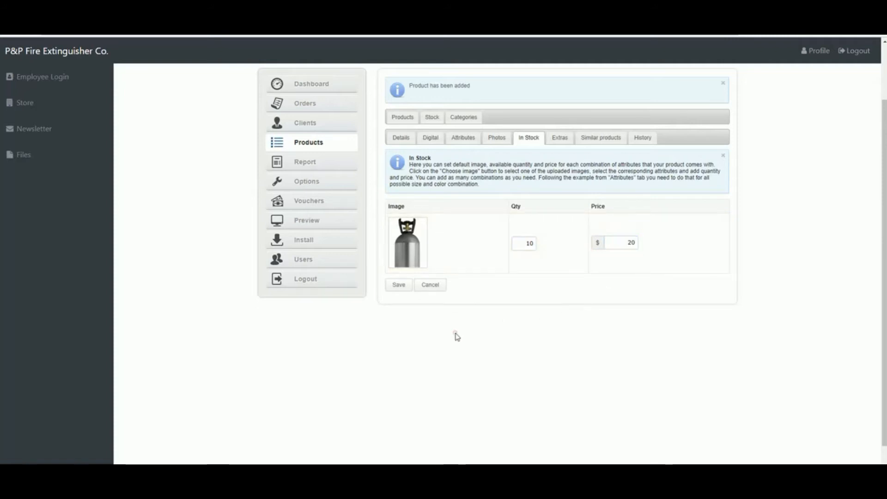
left_click(409, 289)
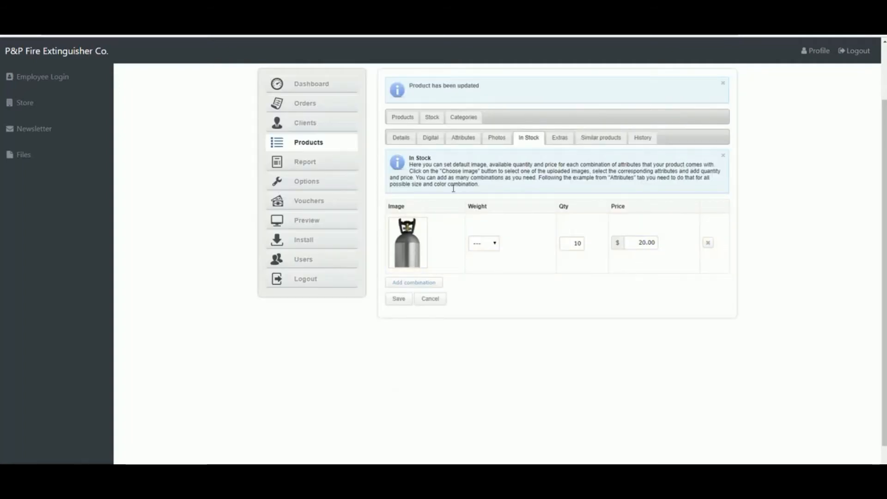
Assign the 20lb. weight to the product's stock entry.
left_click(494, 248)
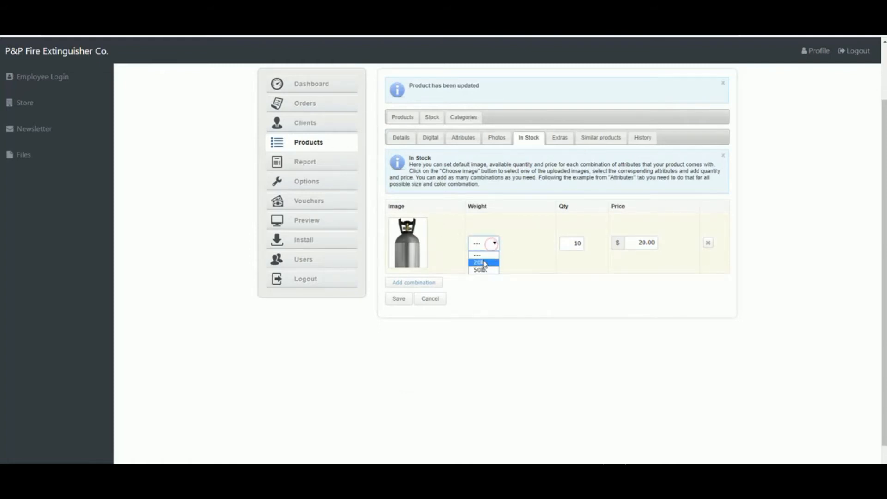
left_click(483, 260)
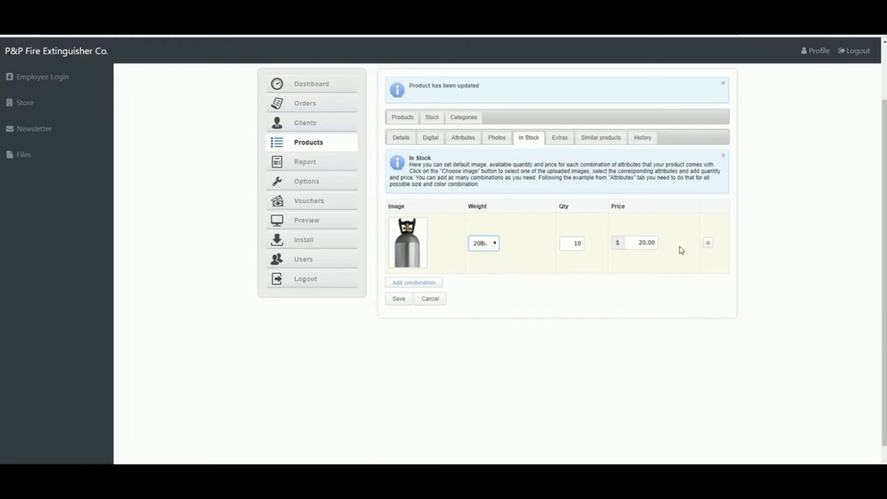
Save the product, add a second stock combination for the 50lb. weight with quantity 50 and price $200, and save again.
left_click(397, 298)
left_click(411, 283)
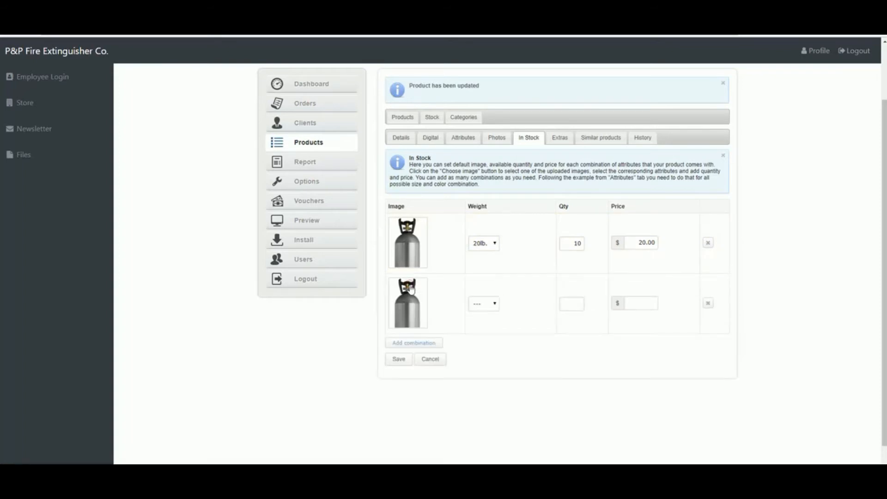
left_click(484, 302)
left_click(491, 331)
left_click(576, 304)
left_click(641, 303)
left_click(656, 327)
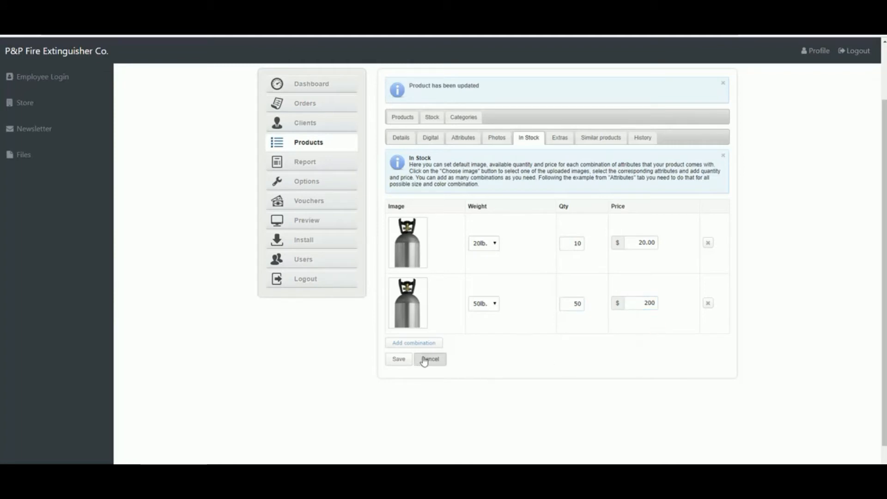
left_click(401, 365)
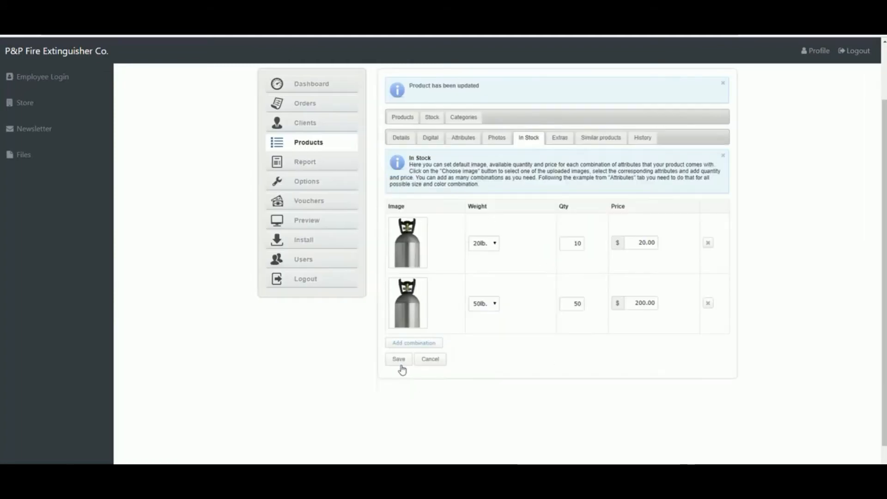
Add a single, non-required extra named Supply Line priced at $20 to the product and save it.
left_click(553, 146)
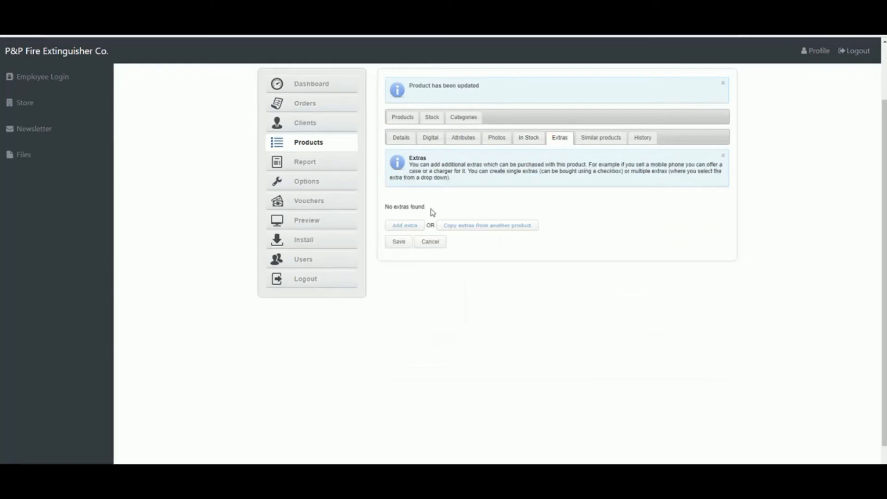
left_click(404, 227)
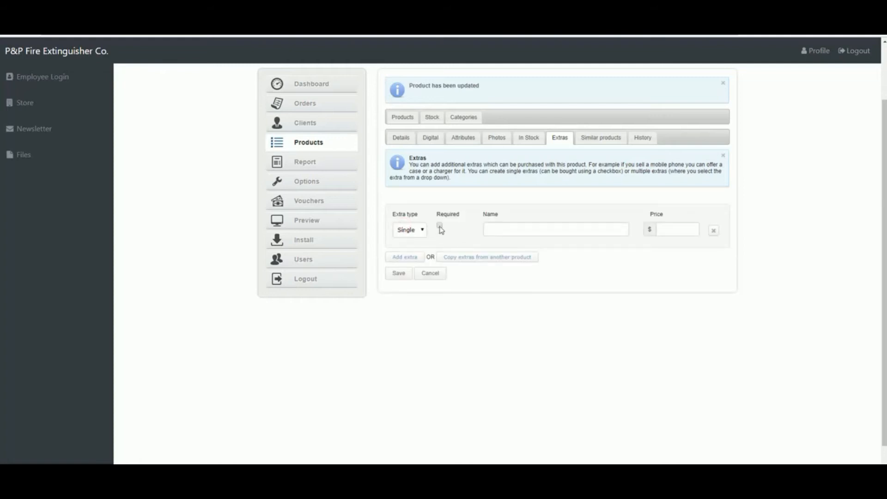
left_click(494, 227)
scroll(494, 227, "up", 1)
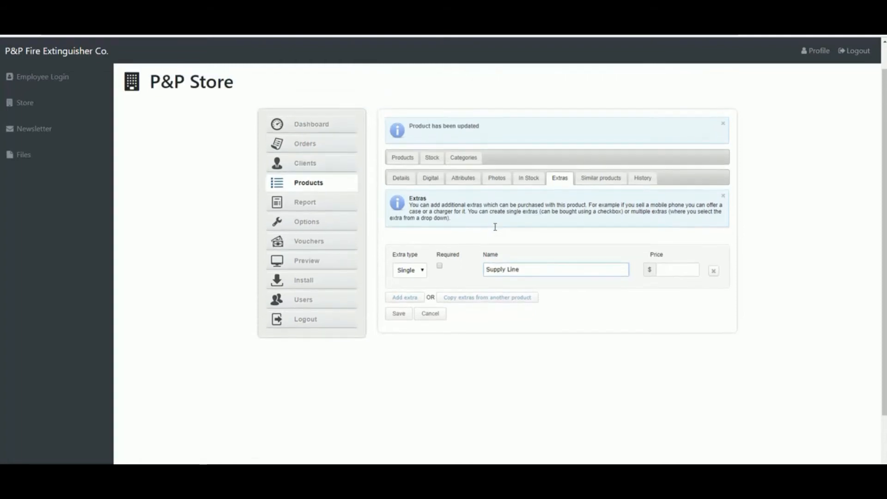
left_click(680, 278)
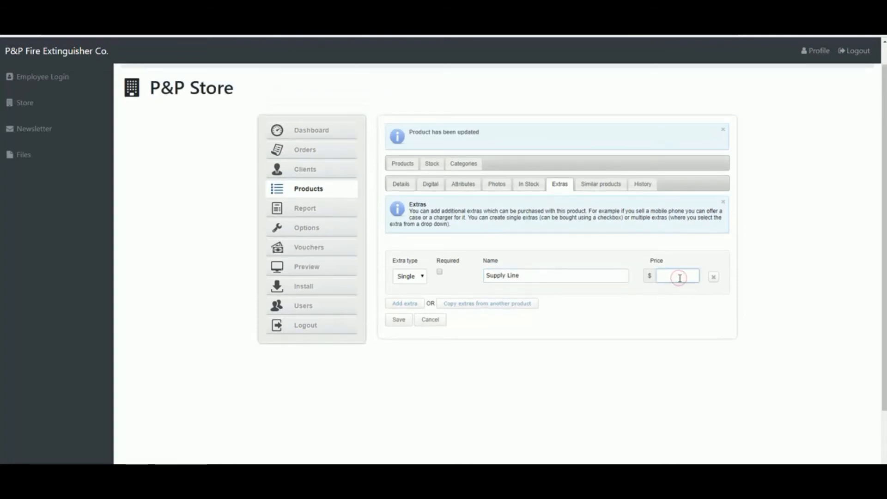
type("20")
left_click(399, 322)
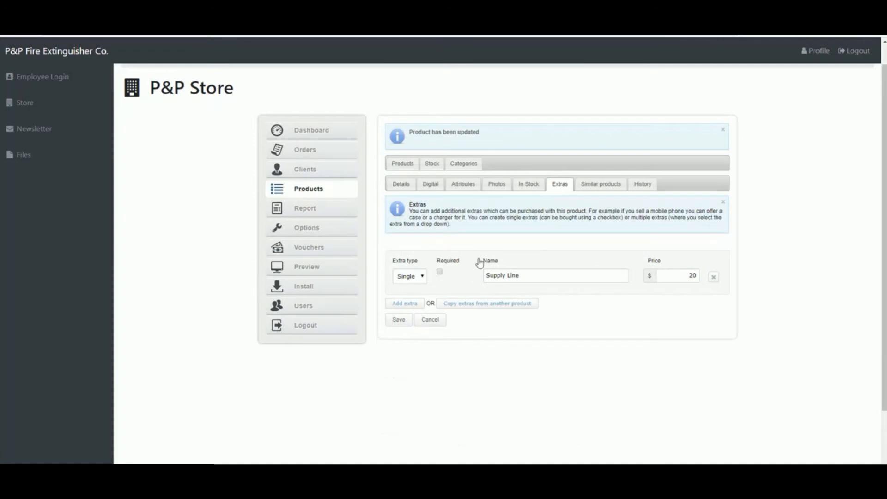
Review the product's similar products and stock history, and return to its details.
left_click(598, 188)
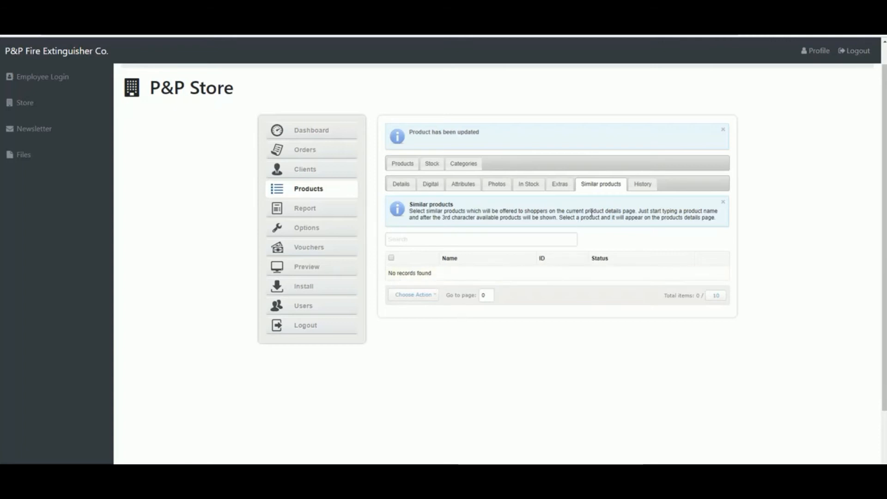
left_click(645, 190)
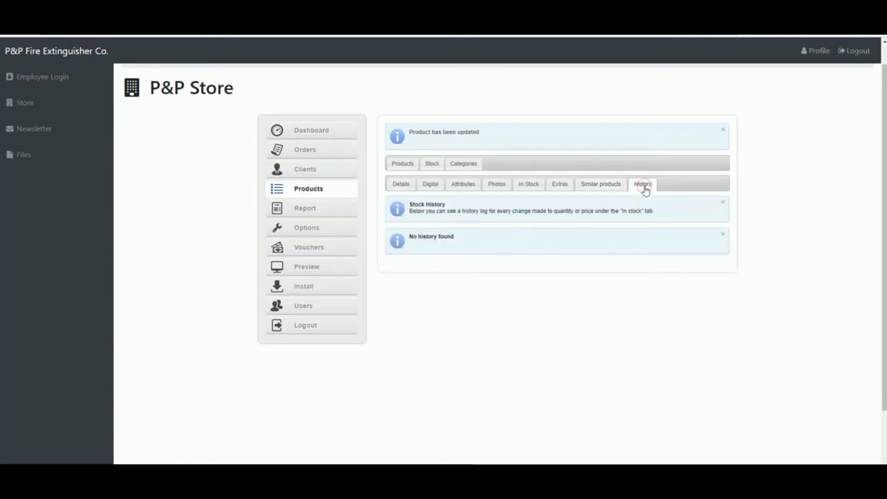
left_click(401, 186)
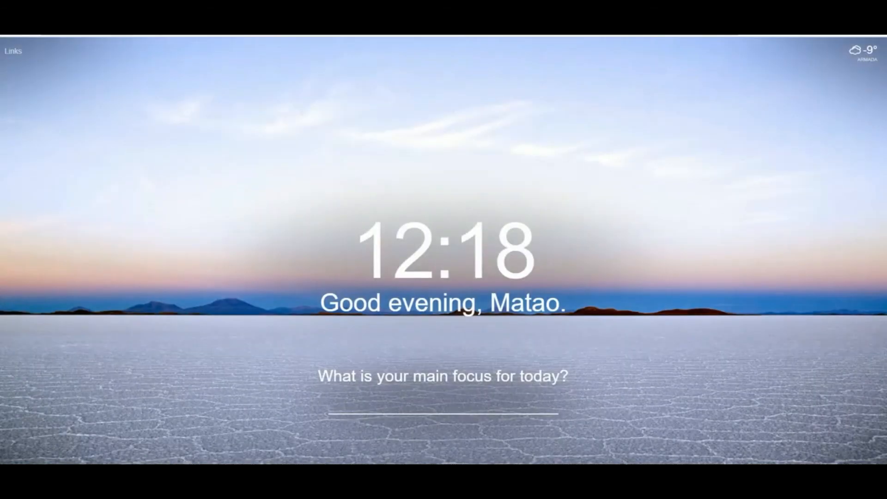
Open the public ppfireextinguisher.com website in a new page, go to its shop, and view the Beer Gas product.
type("ppf")
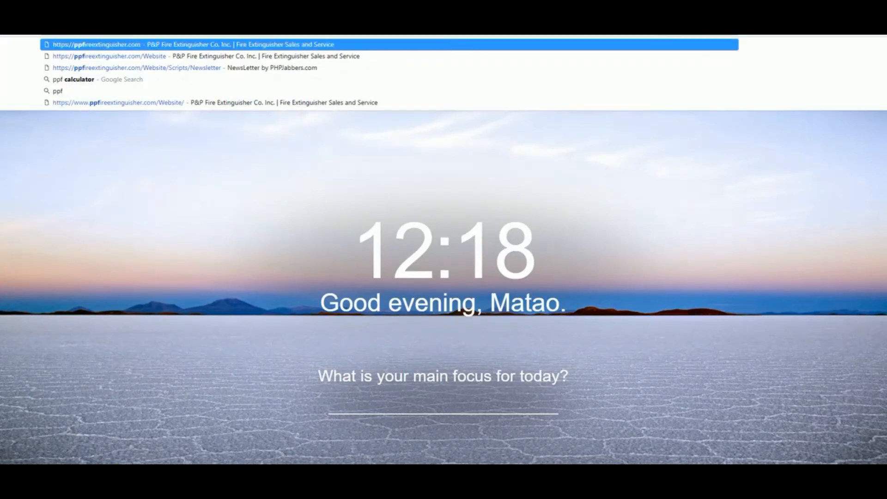
key("Return")
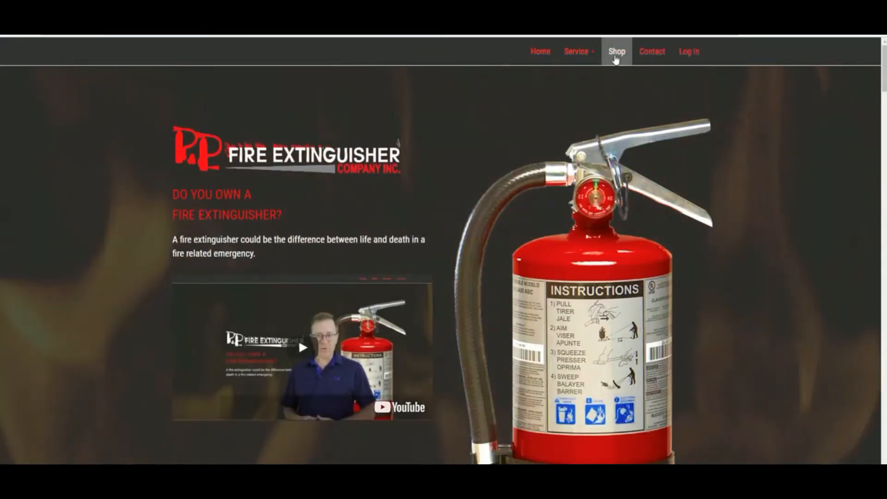
left_click(617, 53)
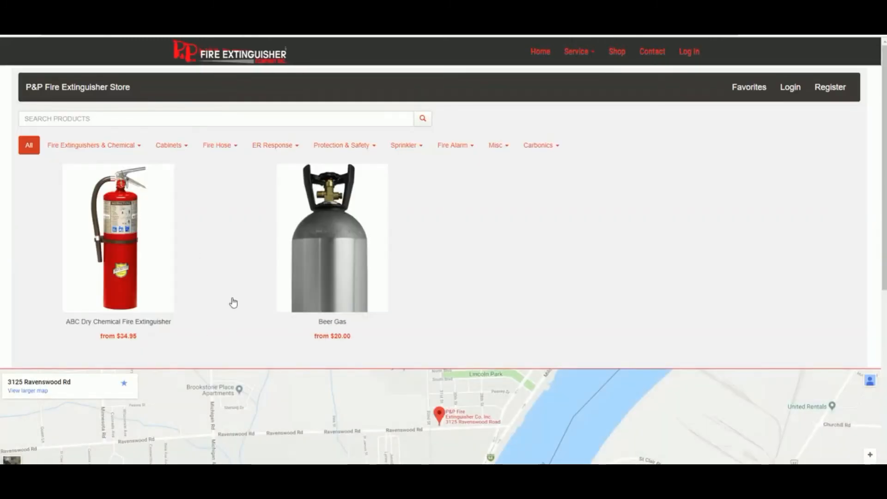
left_click(342, 275)
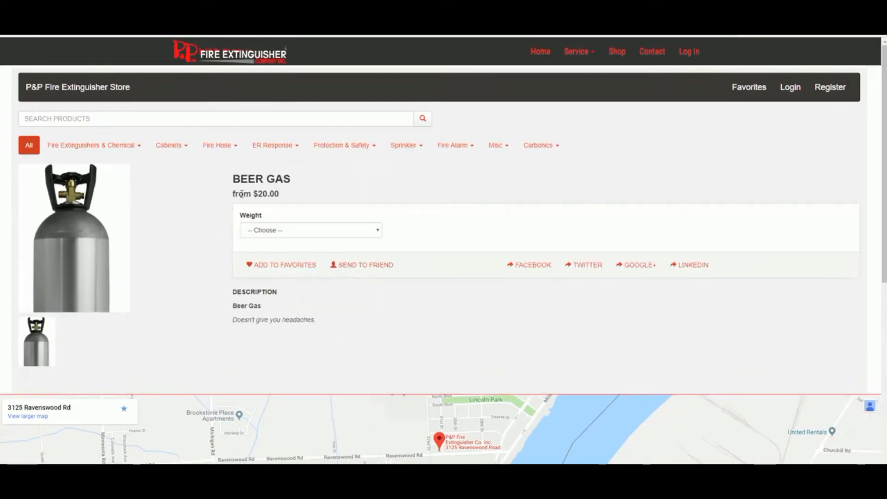
Select the 50lb. weight on the Beer Gas product page, and view the cylinder photo enlarged before closing it.
left_click(258, 228)
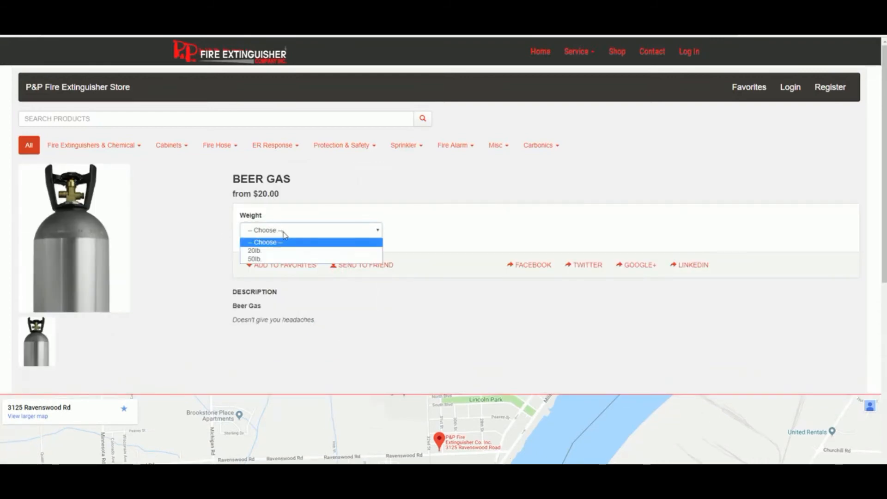
left_click(261, 255)
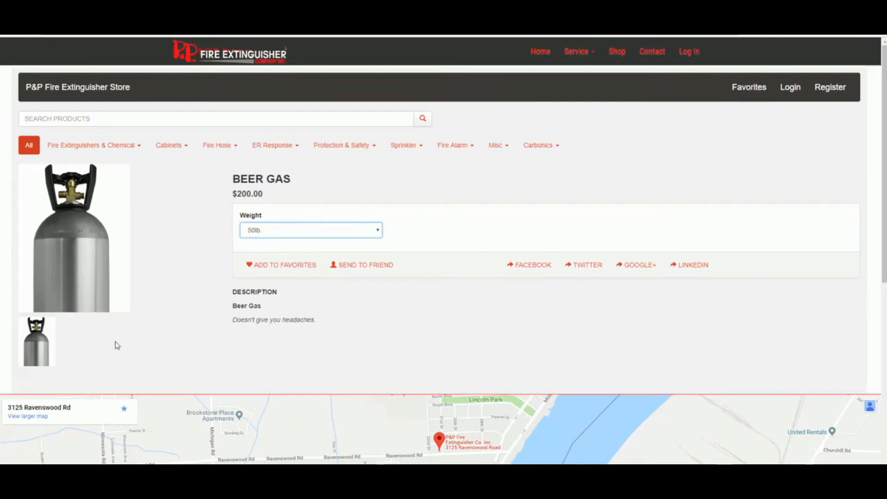
left_click(60, 276)
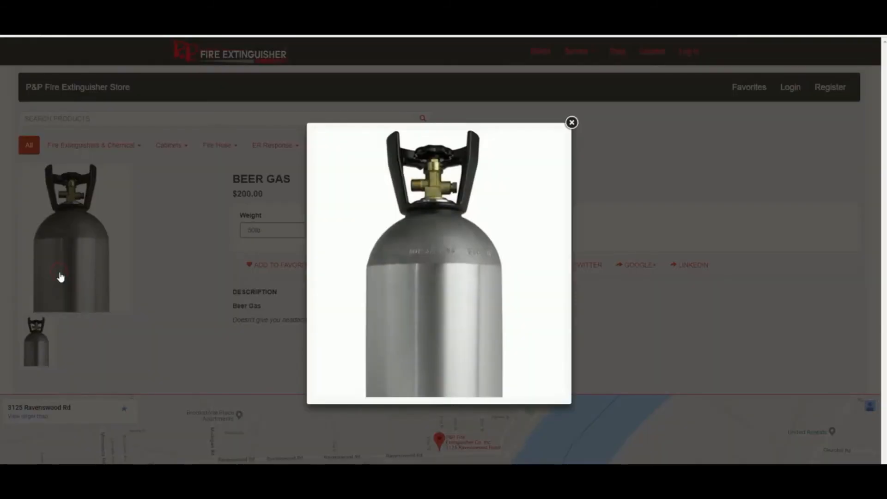
left_click(572, 123)
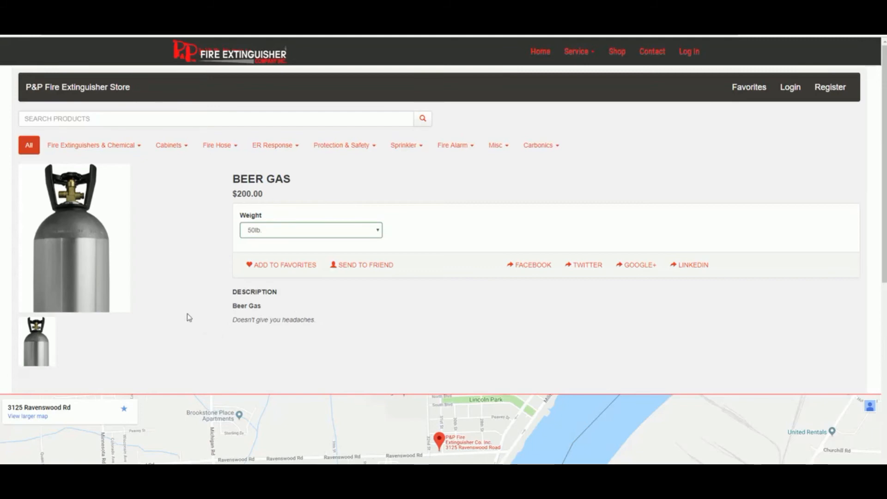
Return to all store products and check the Beer Gas subcategory under Carbonics.
left_click(27, 150)
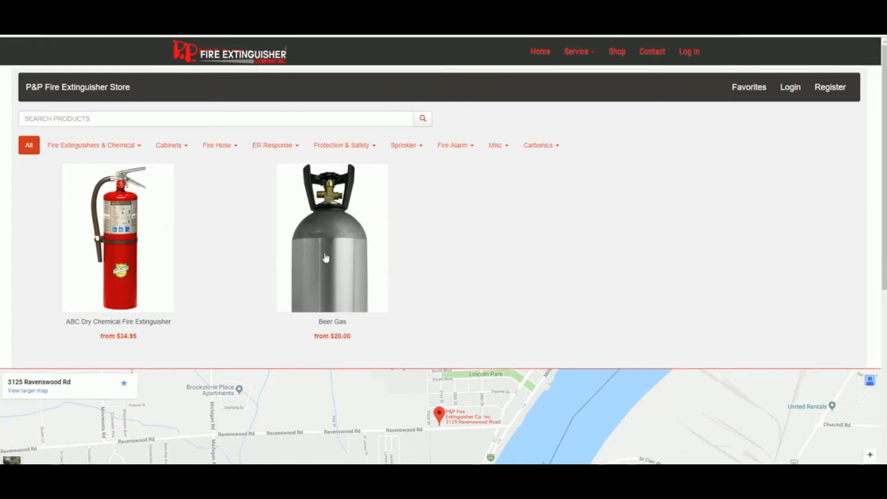
left_click(545, 146)
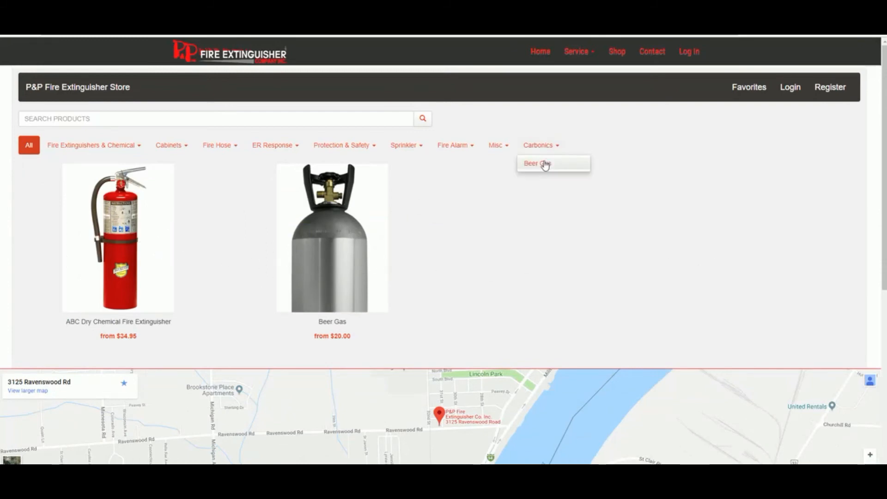
left_click(544, 166)
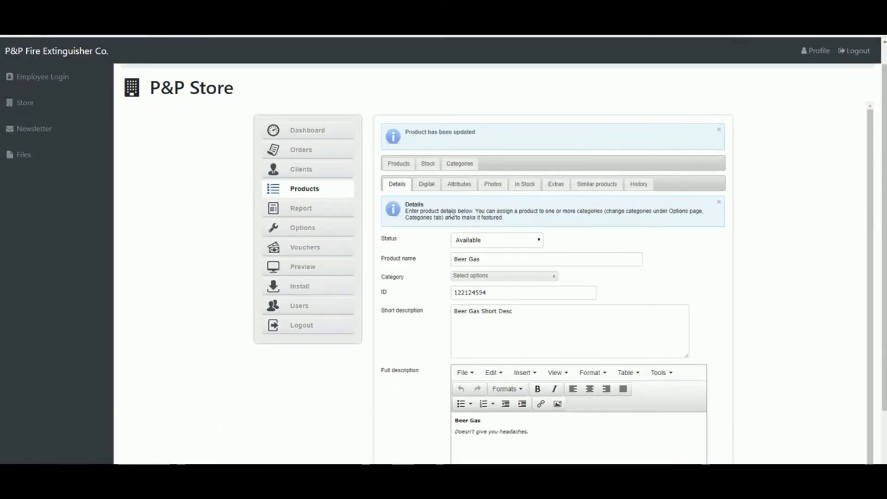
In the store admin panel, assign the Beer Gas product to the Carbonics and Beer Gas categories and save it.
left_click(495, 275)
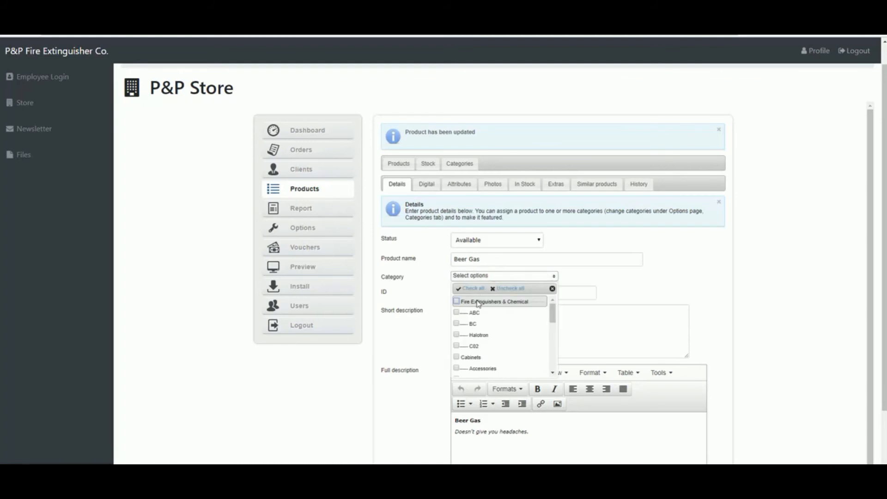
scroll(480, 346, "down", 10)
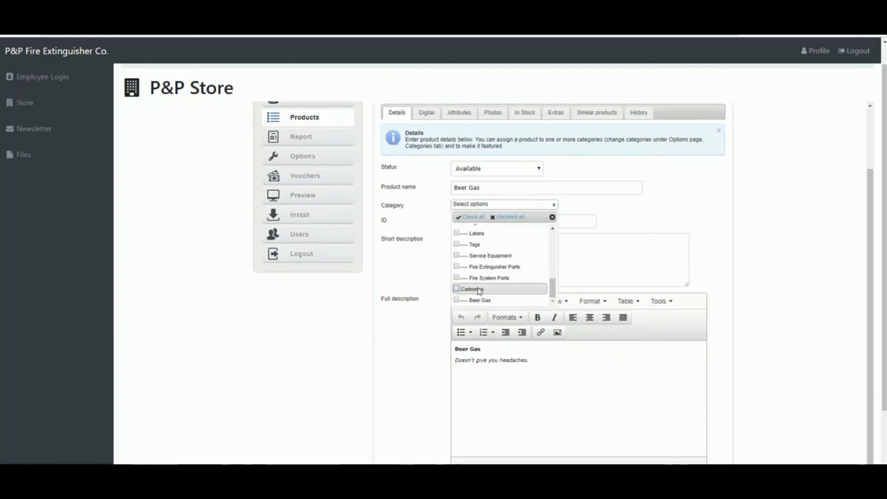
scroll(478, 282, "up", 8)
scroll(485, 267, "down", 10)
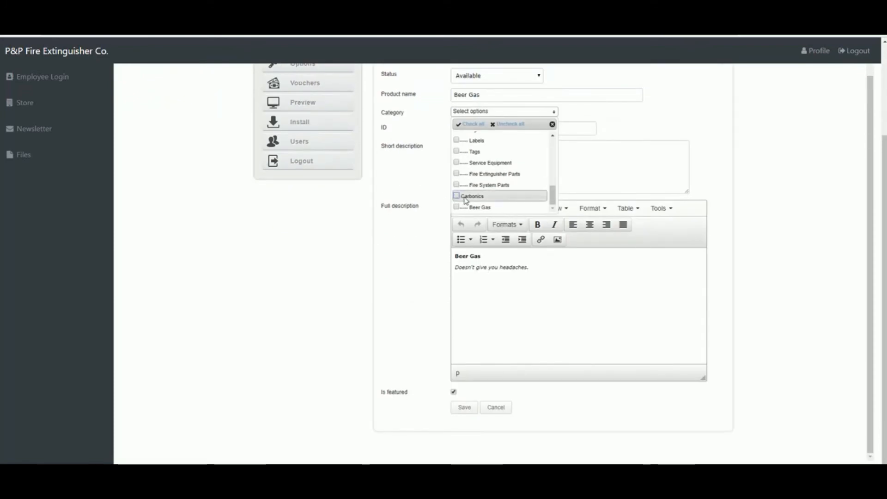
left_click(456, 195)
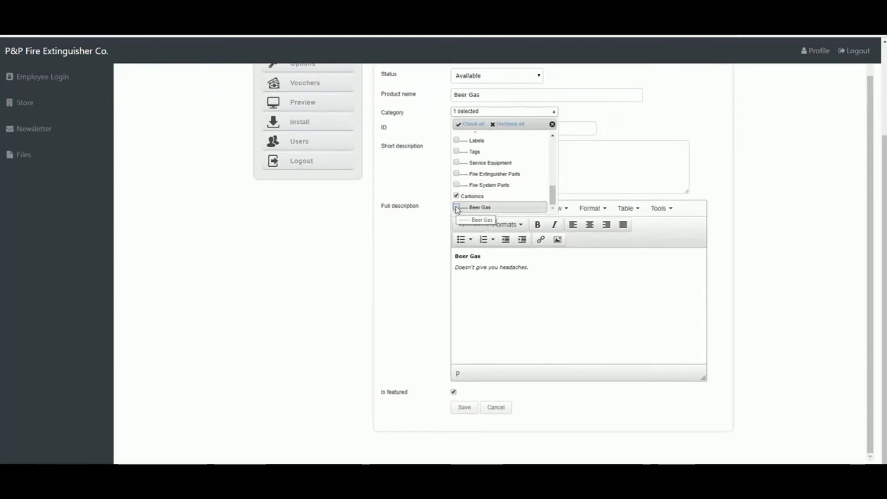
left_click(456, 207)
left_click(635, 119)
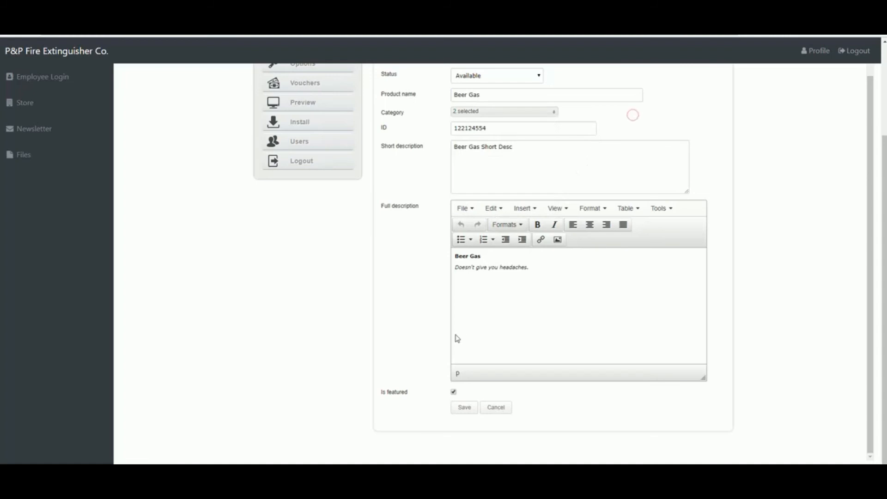
left_click(461, 413)
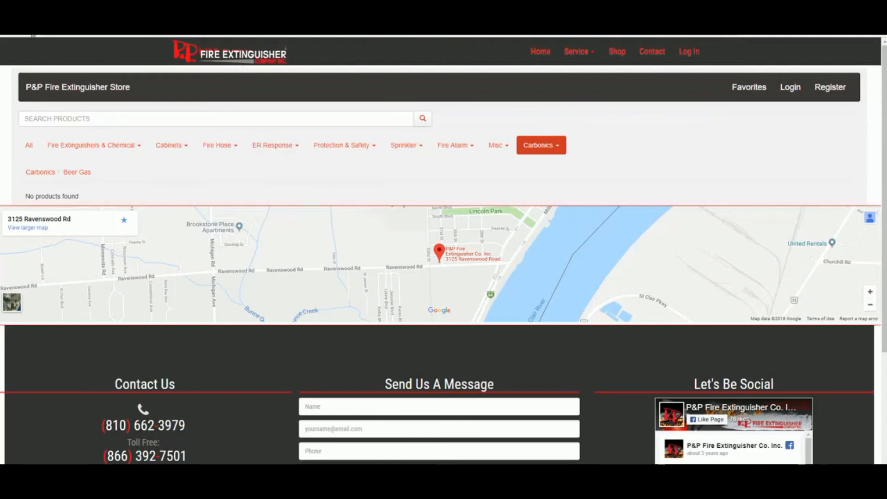
Reload the public store page and open the Beer Gas subcategory under Carbonics to check the product listing.
left_click(33, 36)
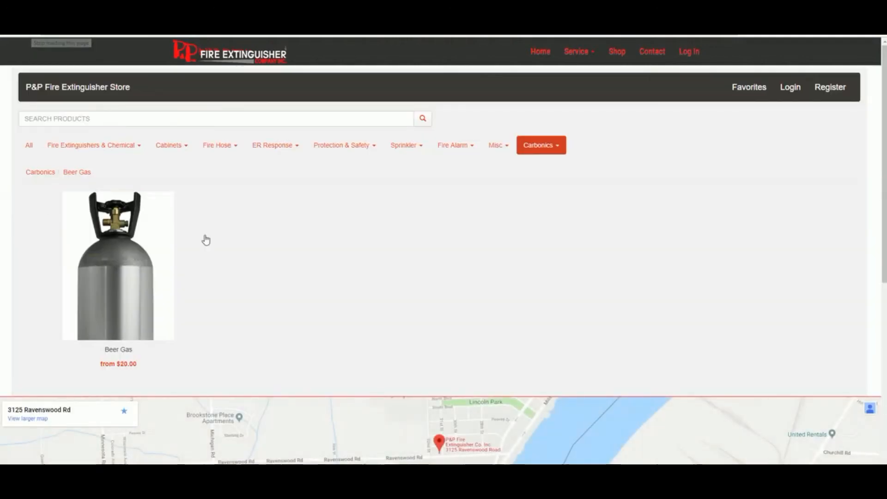
left_click(539, 152)
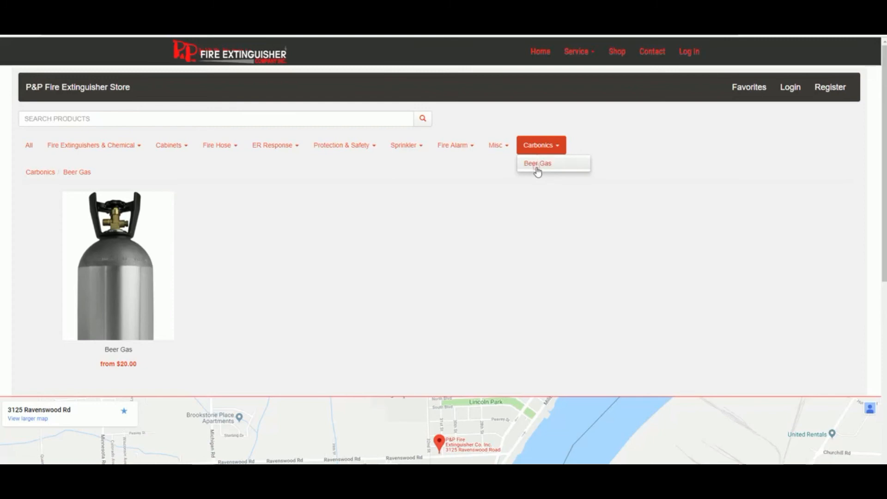
left_click(537, 167)
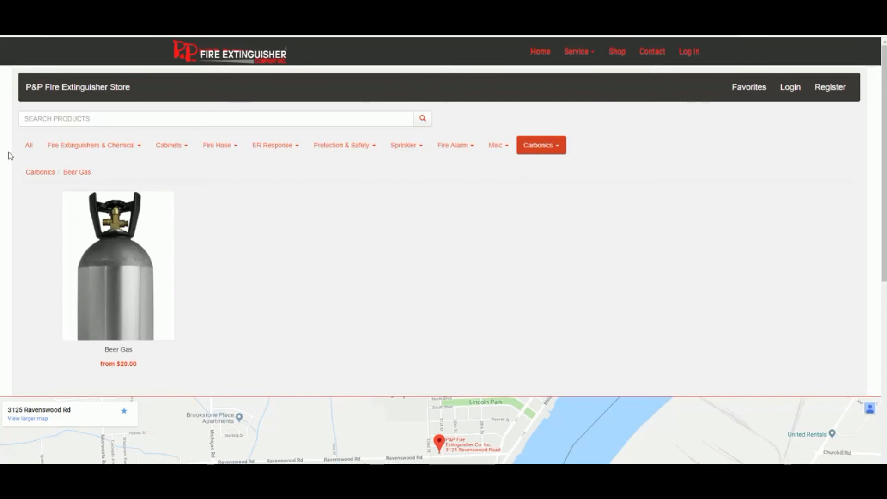
Show all store products, reload the page, and filter the products by the Carbonics Beer Gas subcategory again.
left_click(27, 146)
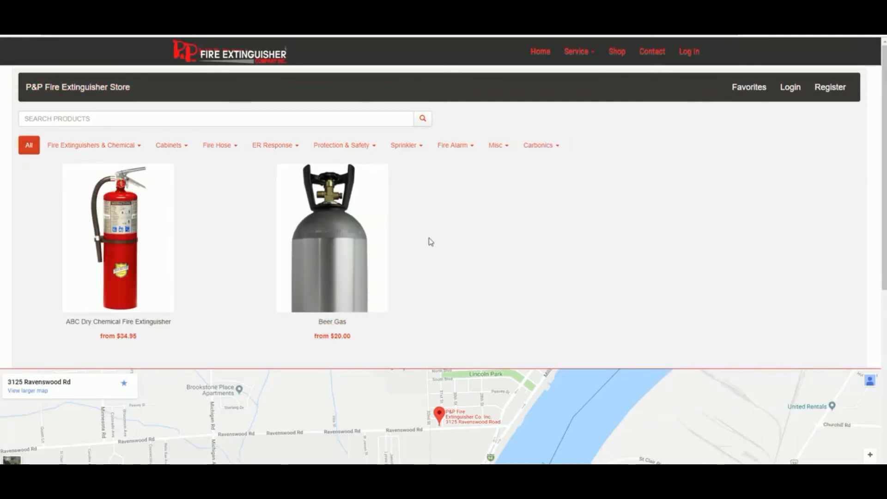
left_click(29, 33)
left_click(548, 147)
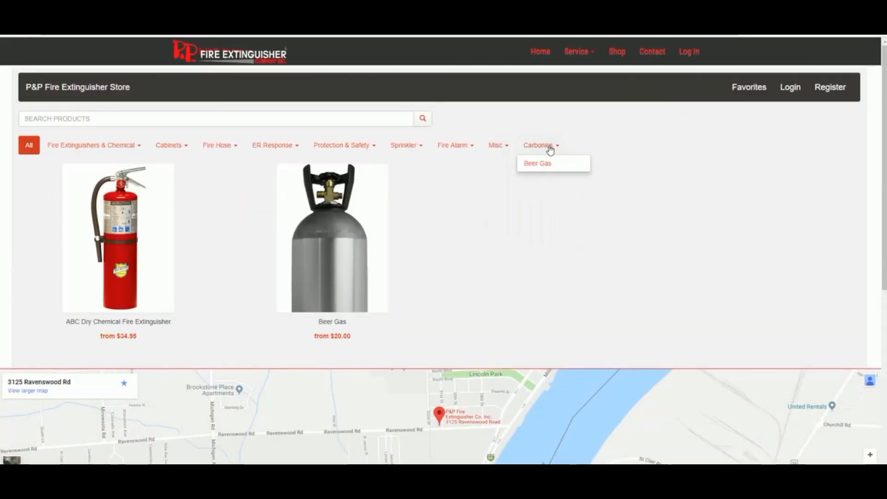
left_click(541, 165)
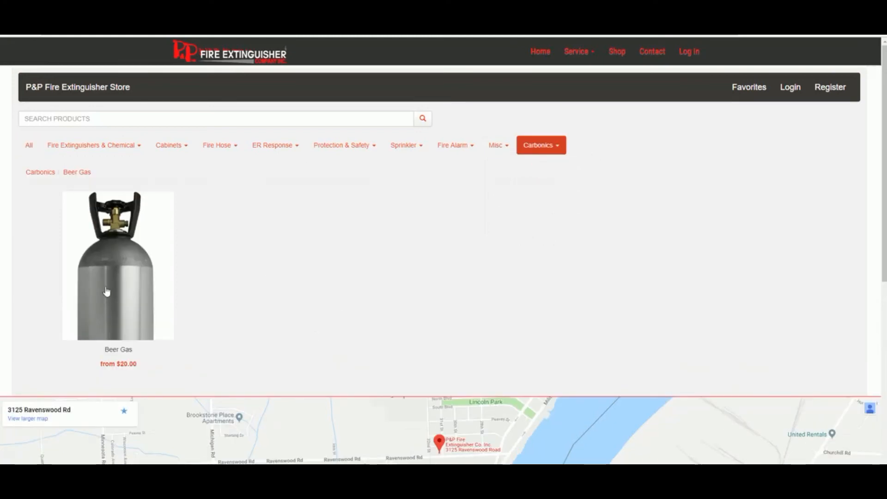
Check the subcategories of Fire Extinguishers & Chemical and return to all store products.
left_click(119, 149)
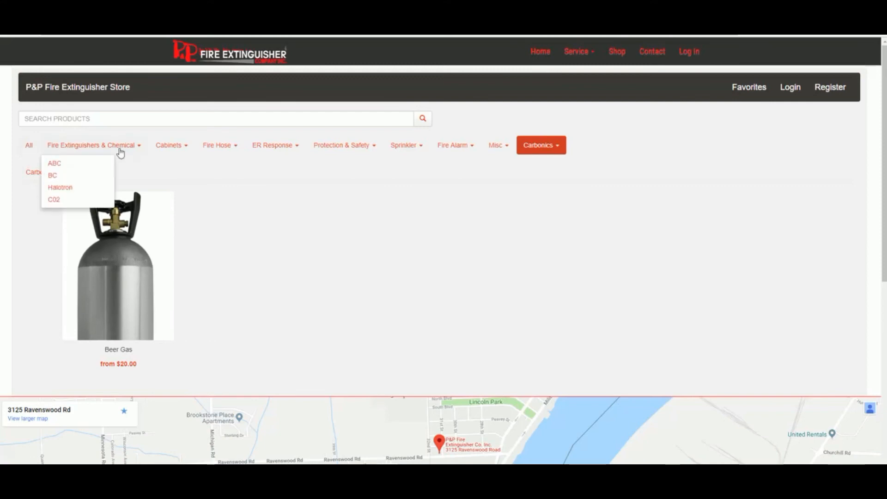
mouse_move(226, 146)
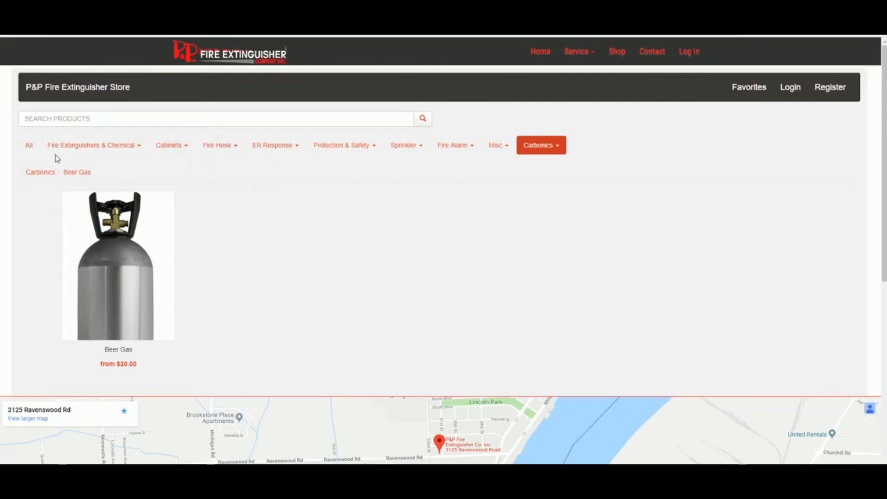
left_click(29, 147)
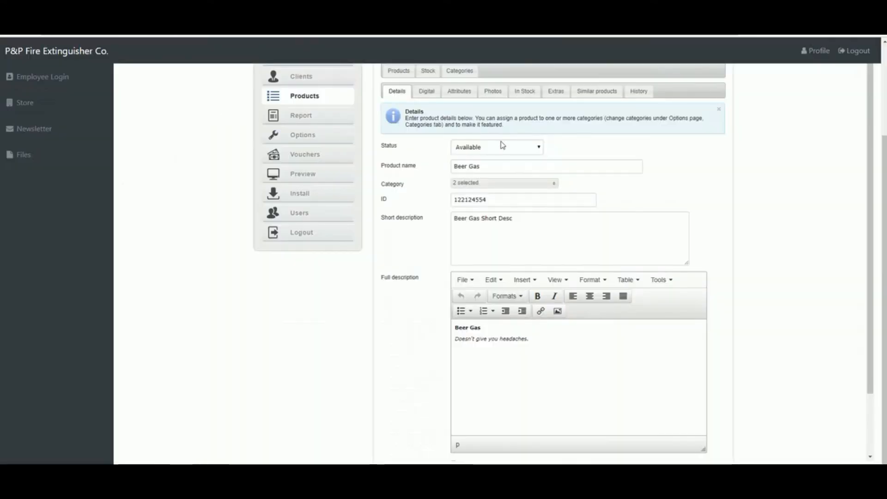
In the store admin panel, set the Beer Gas product's status to Hidden and save it.
scroll(413, 234, "up", 1)
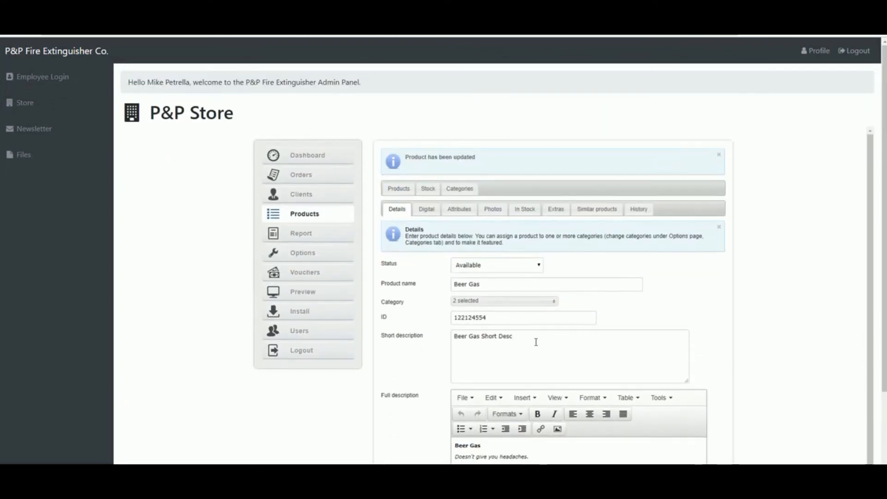
left_click(475, 264)
left_click(471, 284)
scroll(446, 333, "down", 4)
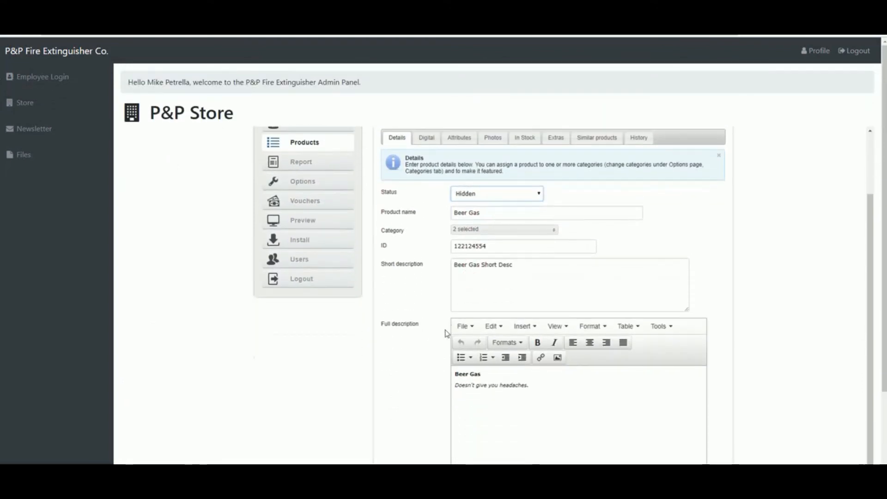
left_click(458, 405)
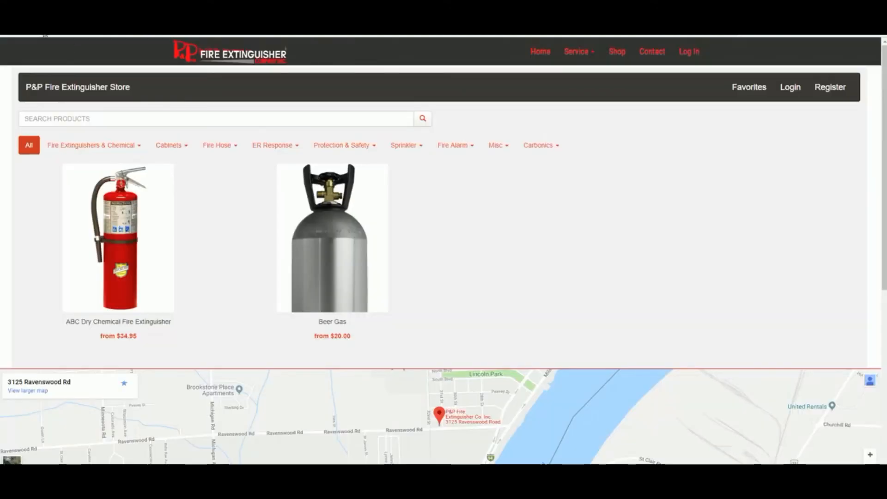
Reload the public store page, check the Carbonics category for Beer Gas, and return to all products.
left_click(31, 35)
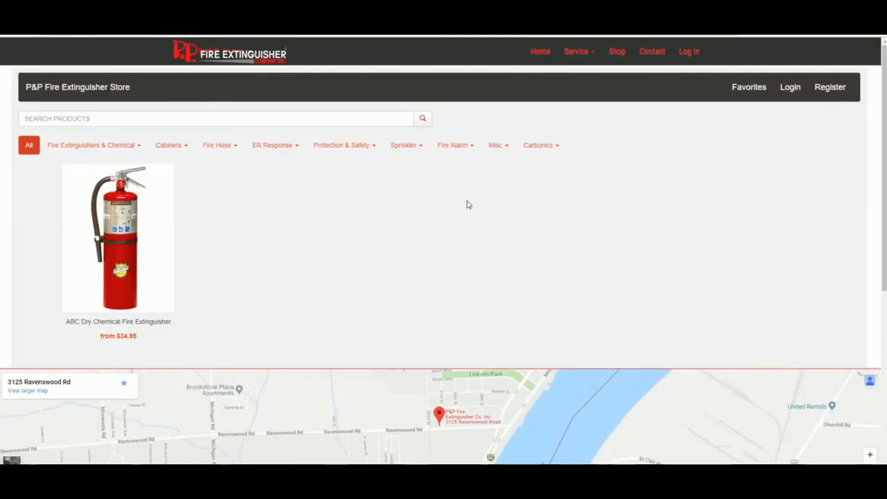
left_click(544, 146)
left_click(539, 165)
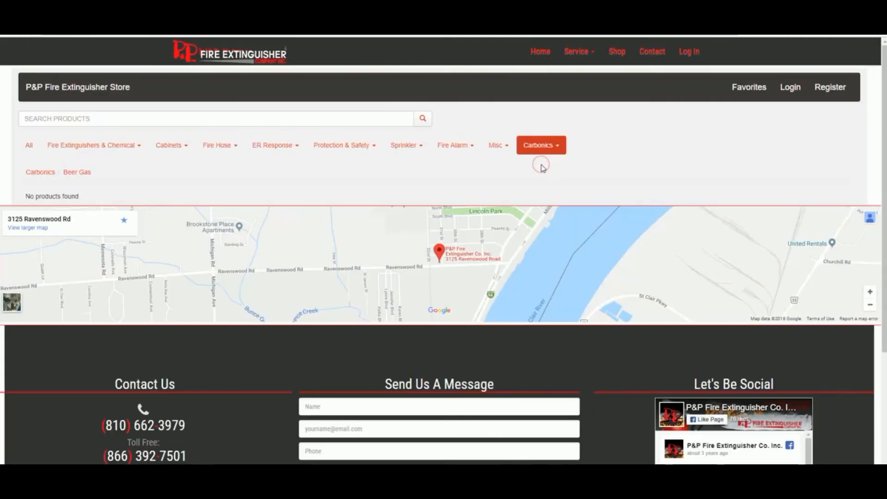
left_click(31, 146)
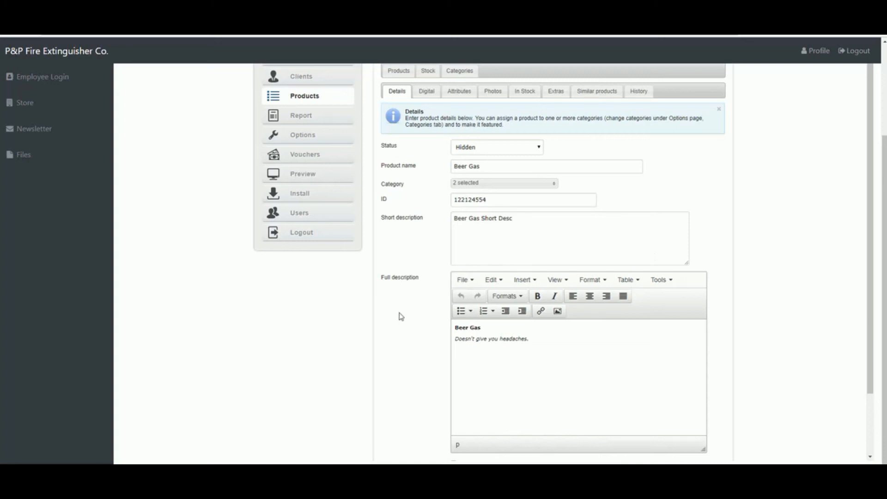
On the admin panel's Beer Gas product page, collapse the main navigation sidebar and expand it again.
scroll(400, 317, "down", 2)
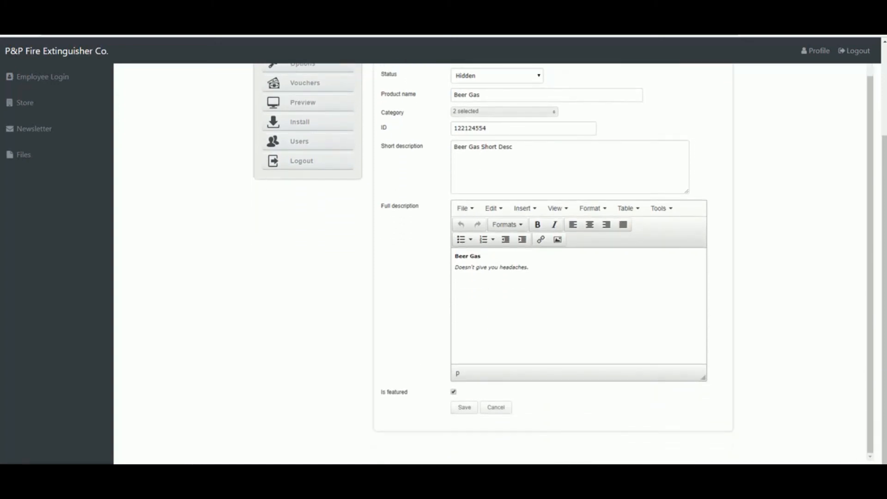
scroll(503, 263, "up", 3)
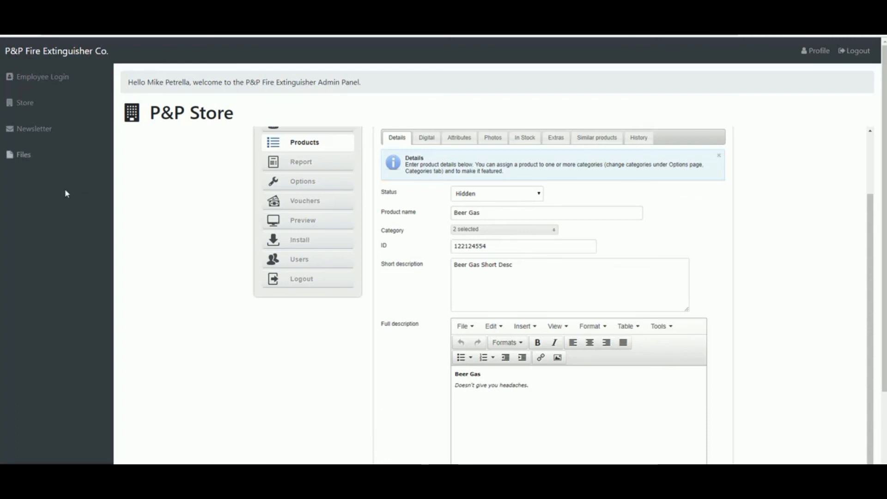
left_click(57, 471)
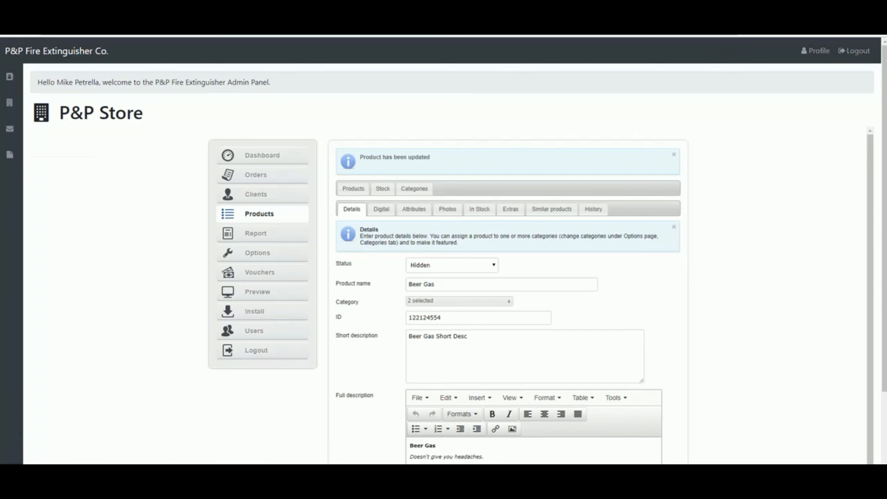
left_click(11, 468)
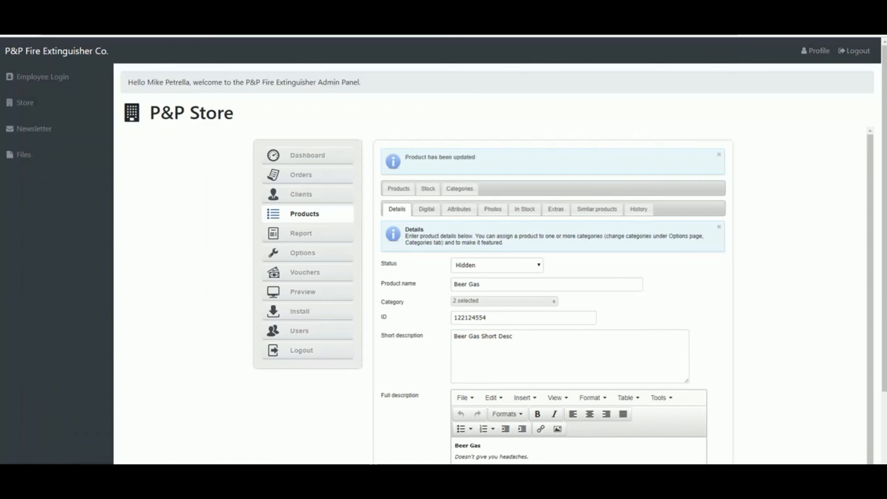
Visit the Newsletter and Store sections of the admin panel, and view the member profile before closing it.
left_click(28, 134)
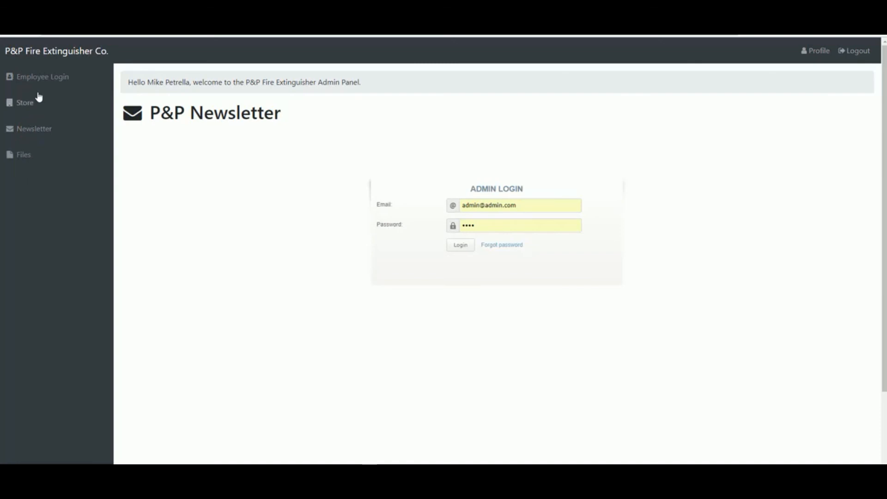
left_click(26, 111)
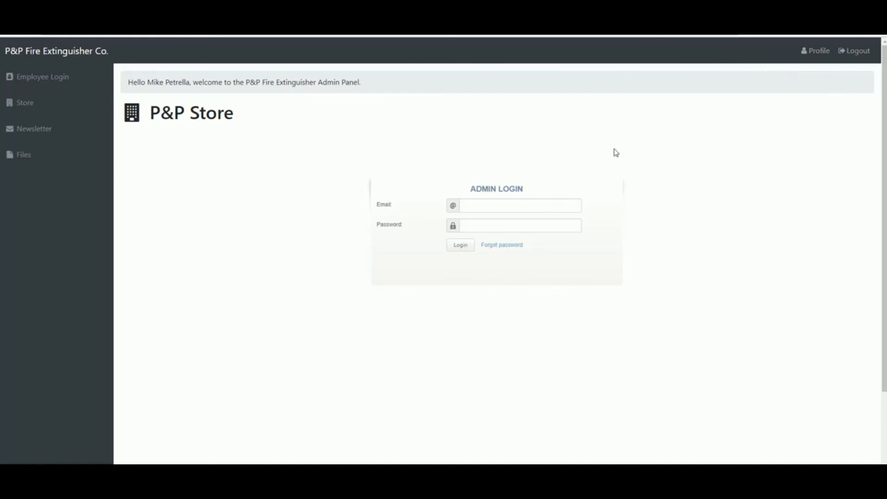
left_click(818, 54)
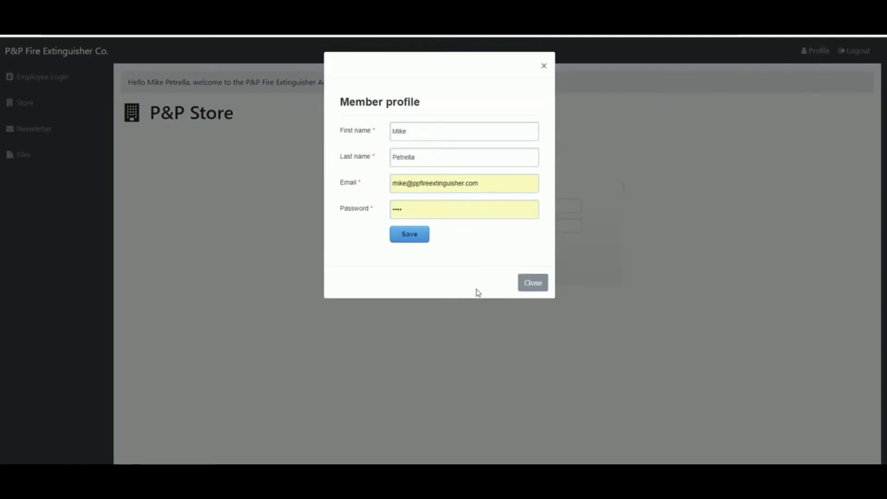
left_click(533, 283)
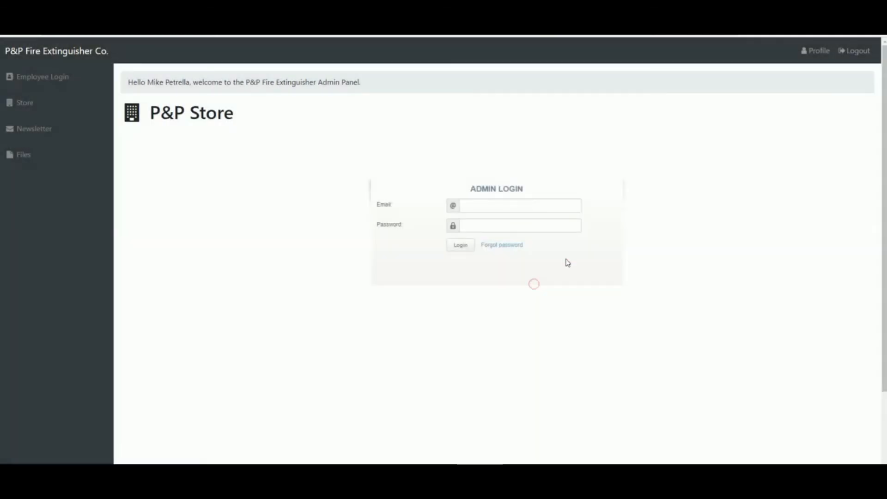
Log out of the P&P Fire Extinguisher admin panel and confirm ending the session.
left_click(863, 55)
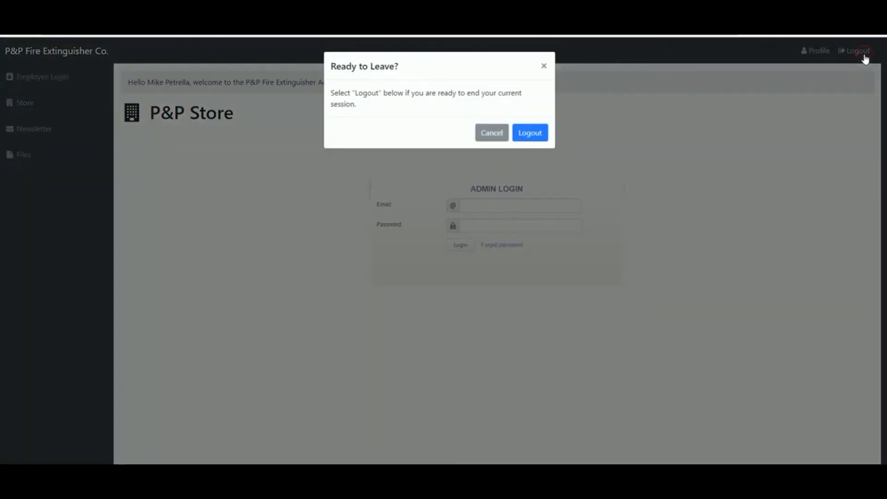
left_click(531, 135)
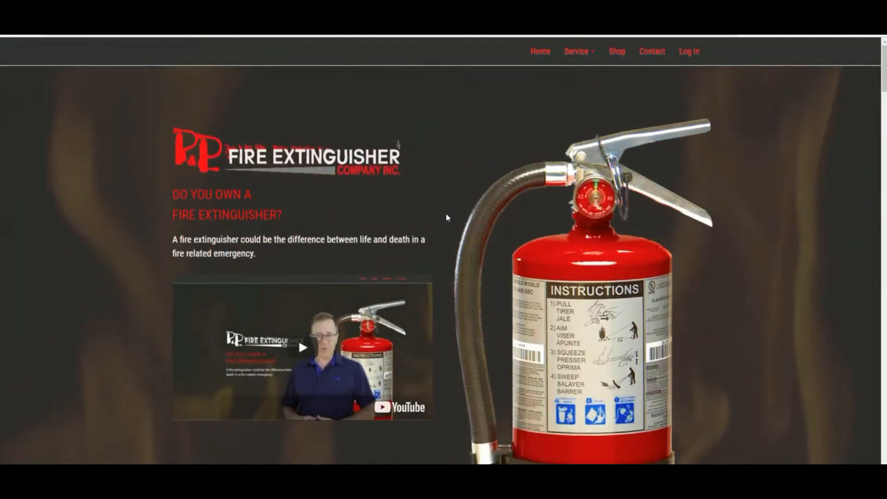
Look through the public home page, from the newsletter signup and extinguisher types to the contact section in the footer.
scroll(448, 219, "down", 5)
scroll(448, 222, "down", 2)
scroll(449, 226, "down", 2)
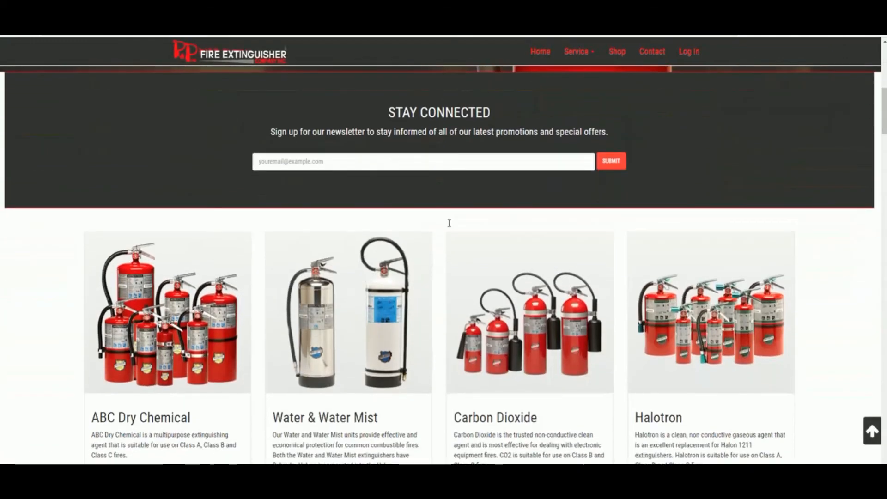
scroll(448, 222, "up", 8)
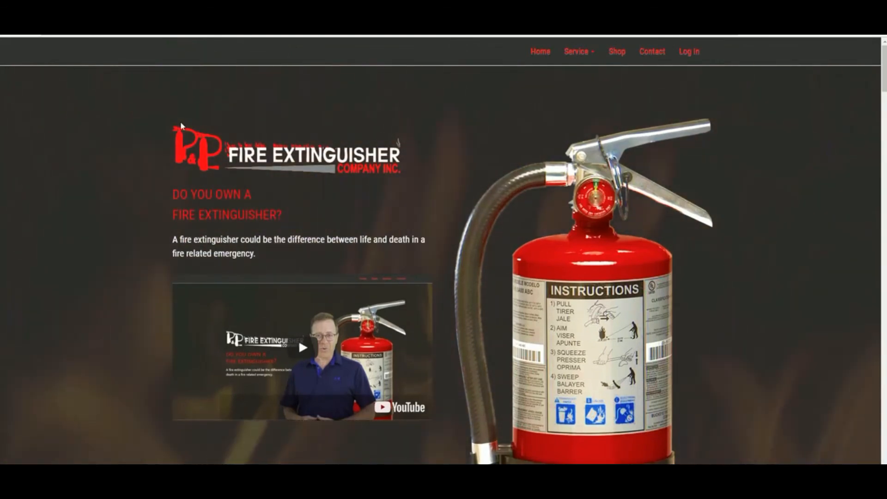
key("End")
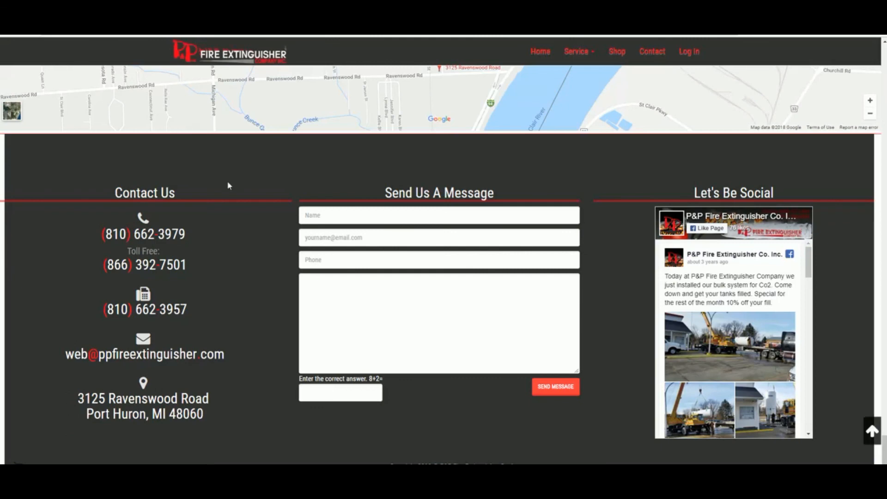